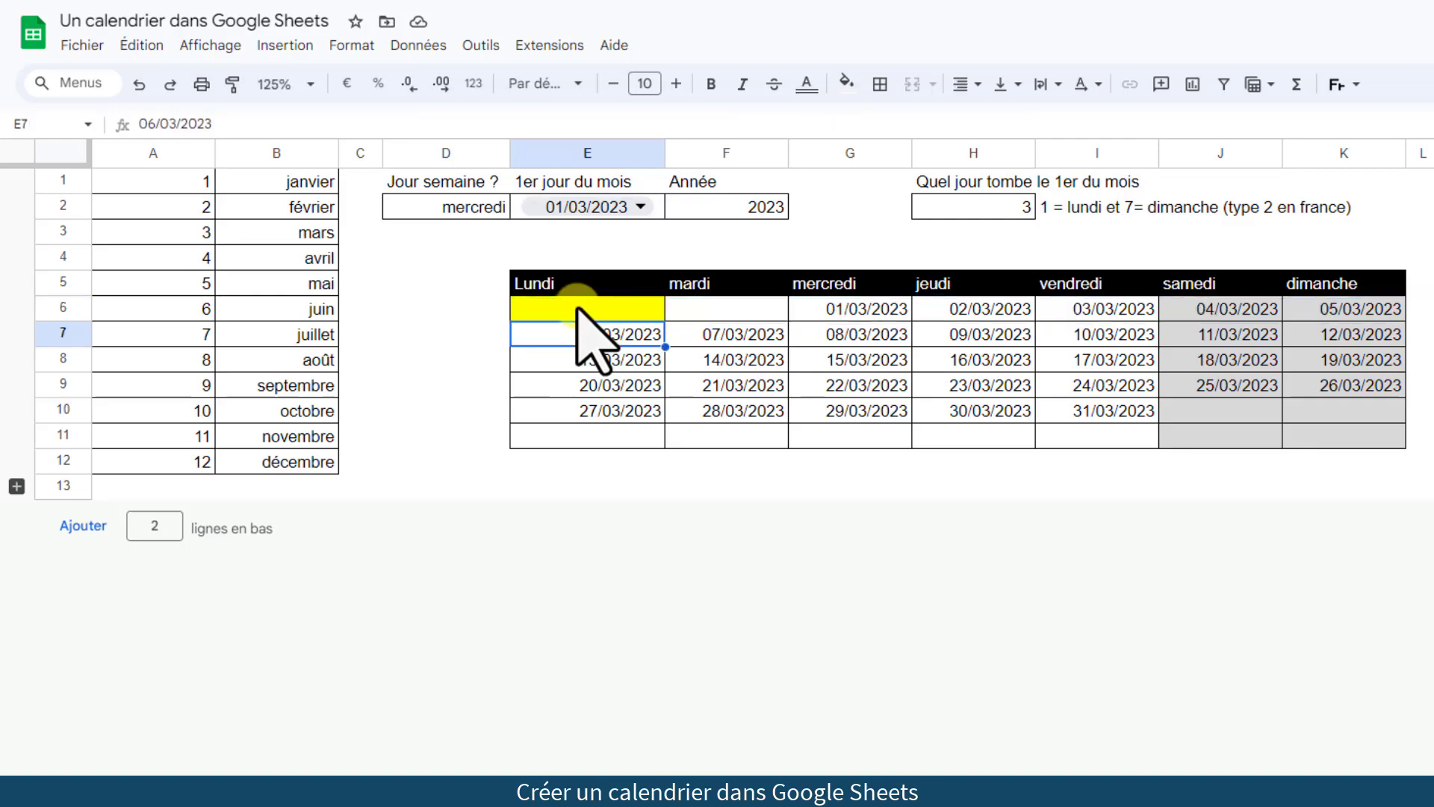
Expand the collapsed rows 14 to 27 and extend the weekday header from Lundi in E19 across to dimanche in K19.
{"action": "left_click", "coordinate": [16, 486]}
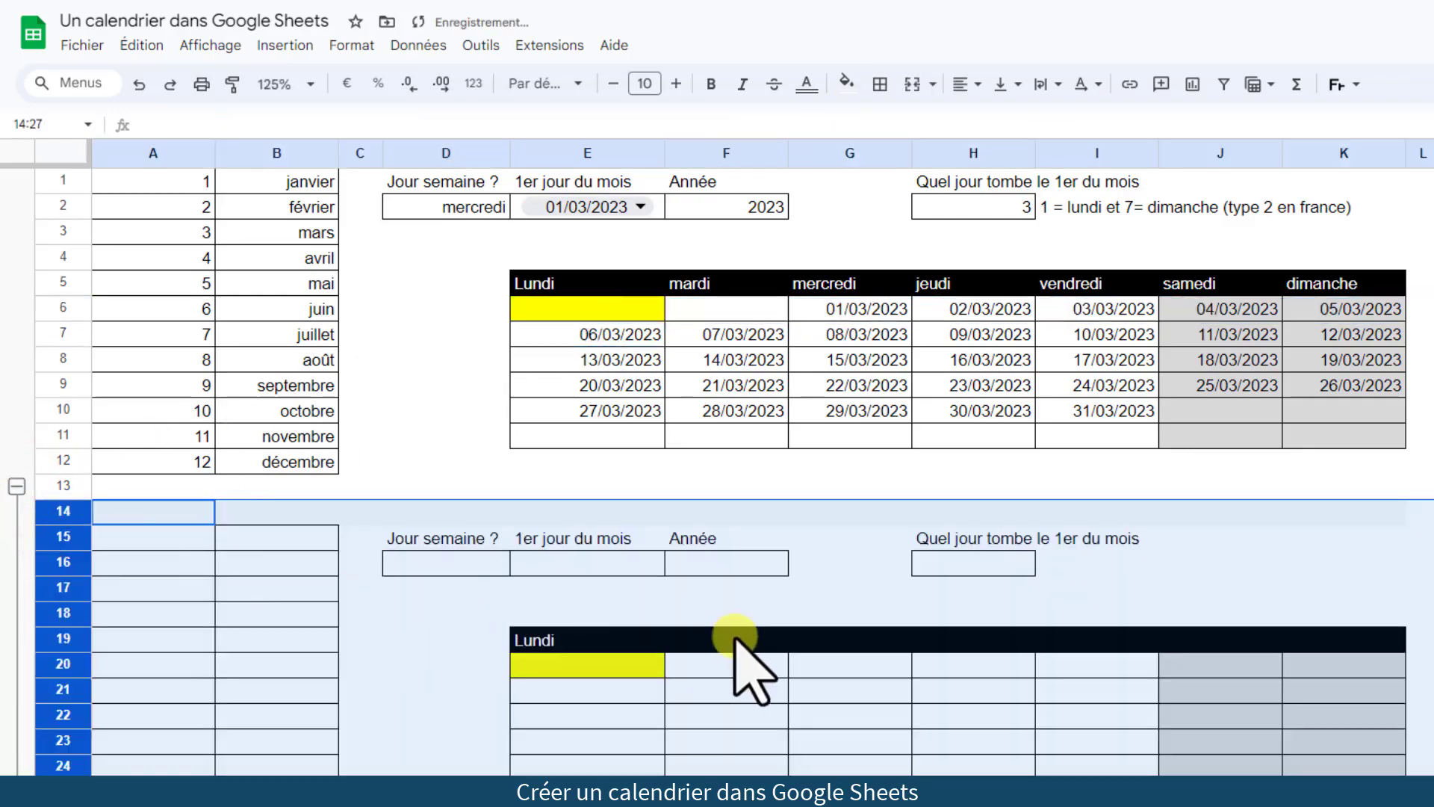
{"action": "left_click", "coordinate": [739, 610]}
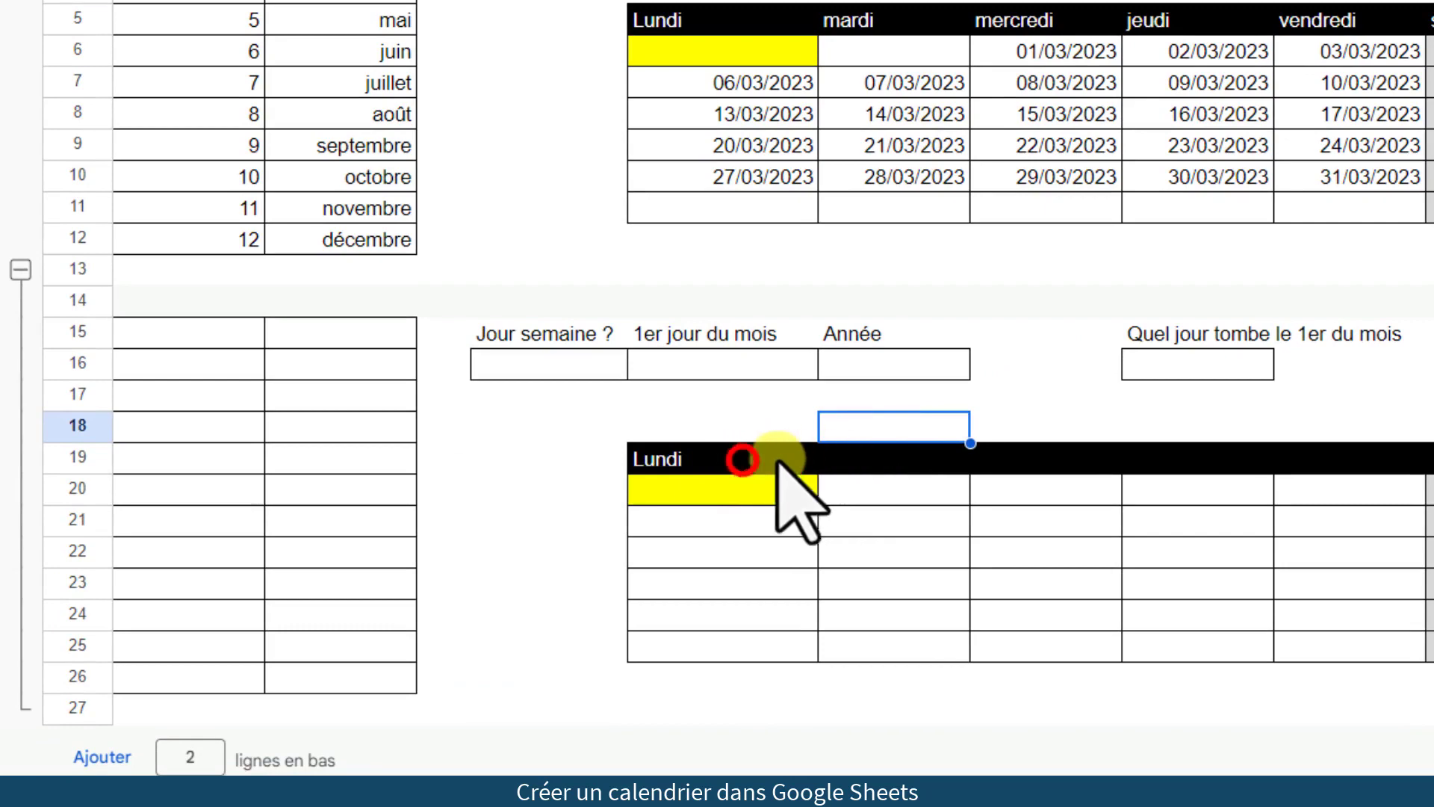
{"action": "left_click", "coordinate": [743, 461]}
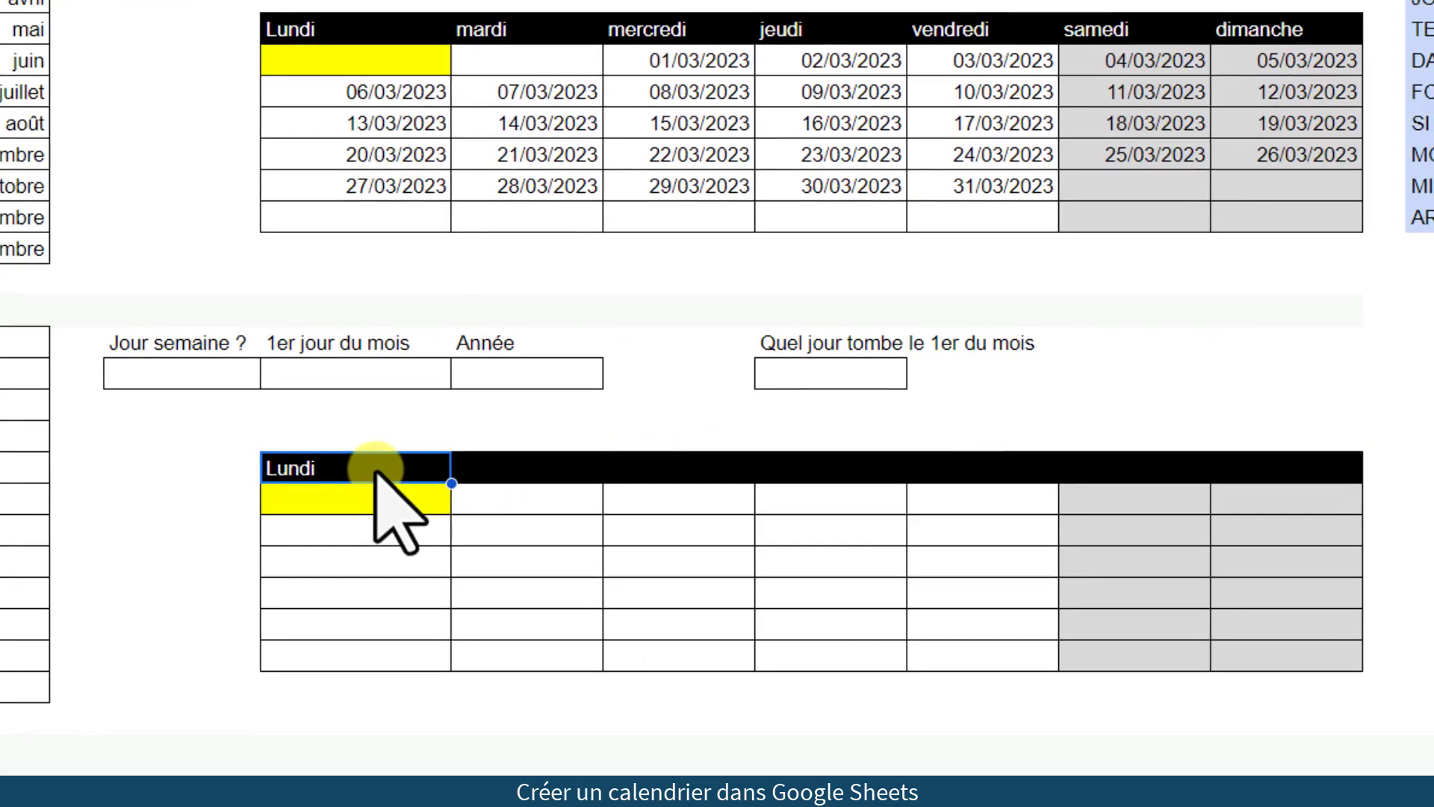
{"action": "left_click_drag", "start_coordinate": [451, 483], "coordinate": [1276, 485]}
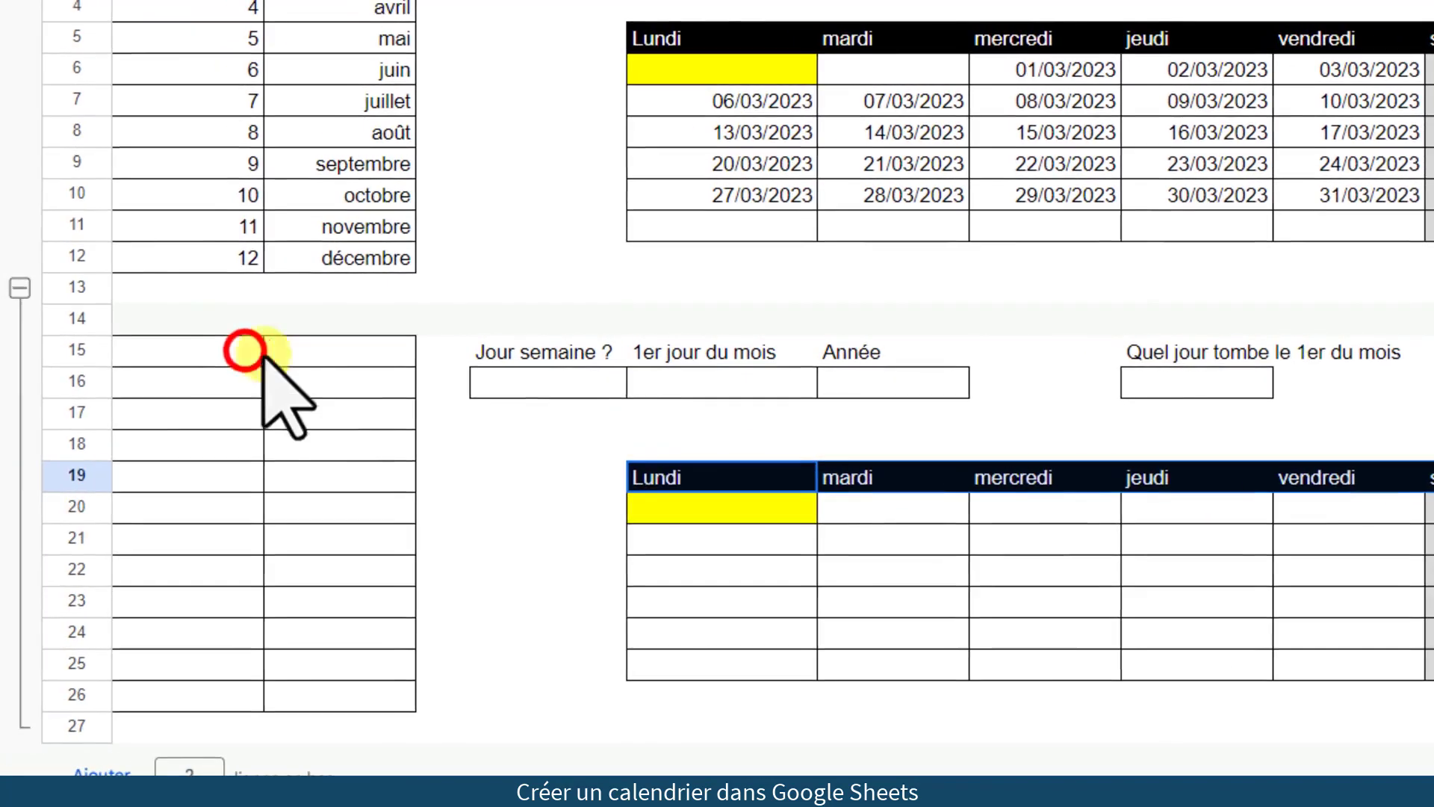
Fill A15:A26 with the month numbers 1 to 12 as an incremented series.
{"action": "left_click", "coordinate": [244, 352]}
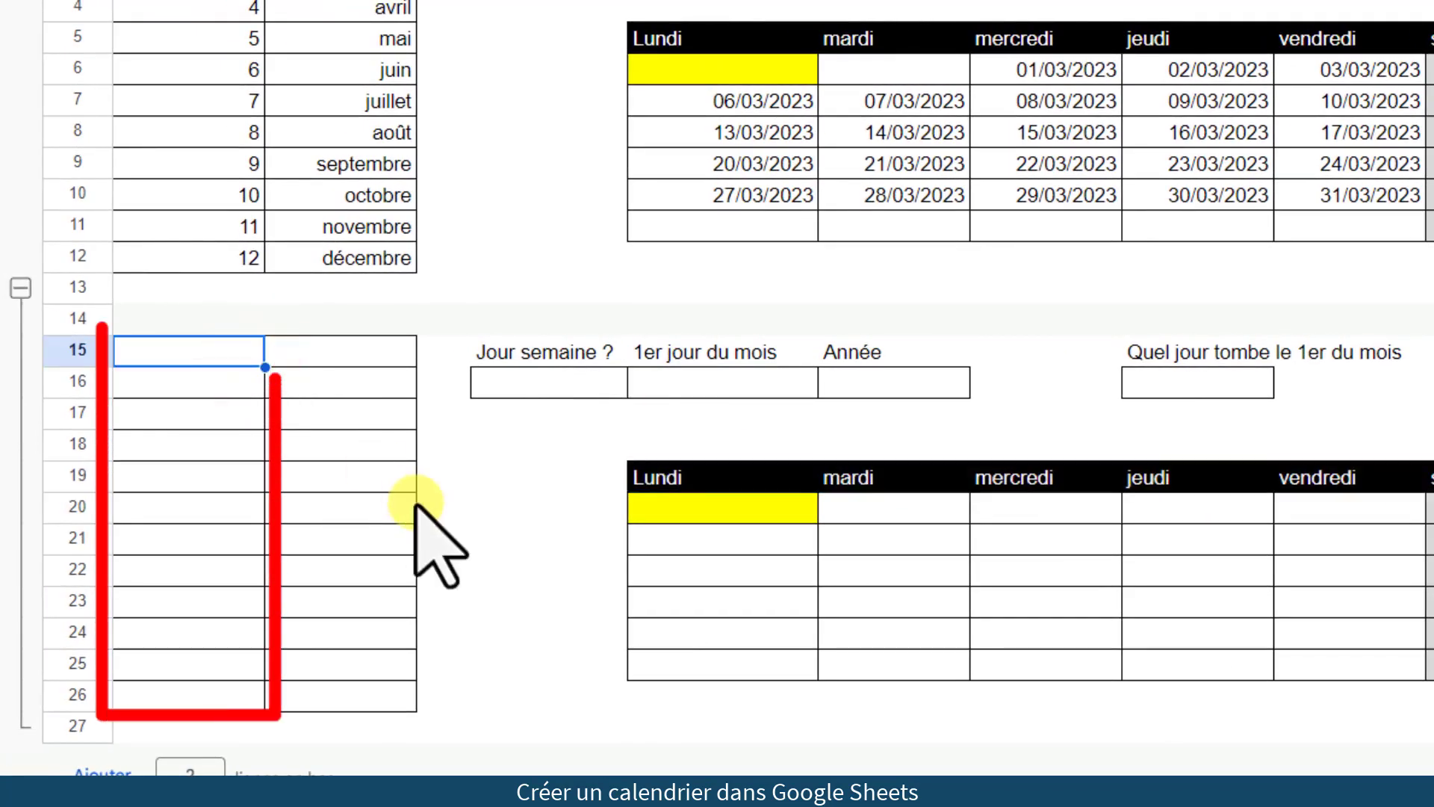
{"action": "type", "text": "1"}
{"action": "key", "text": "Return"}
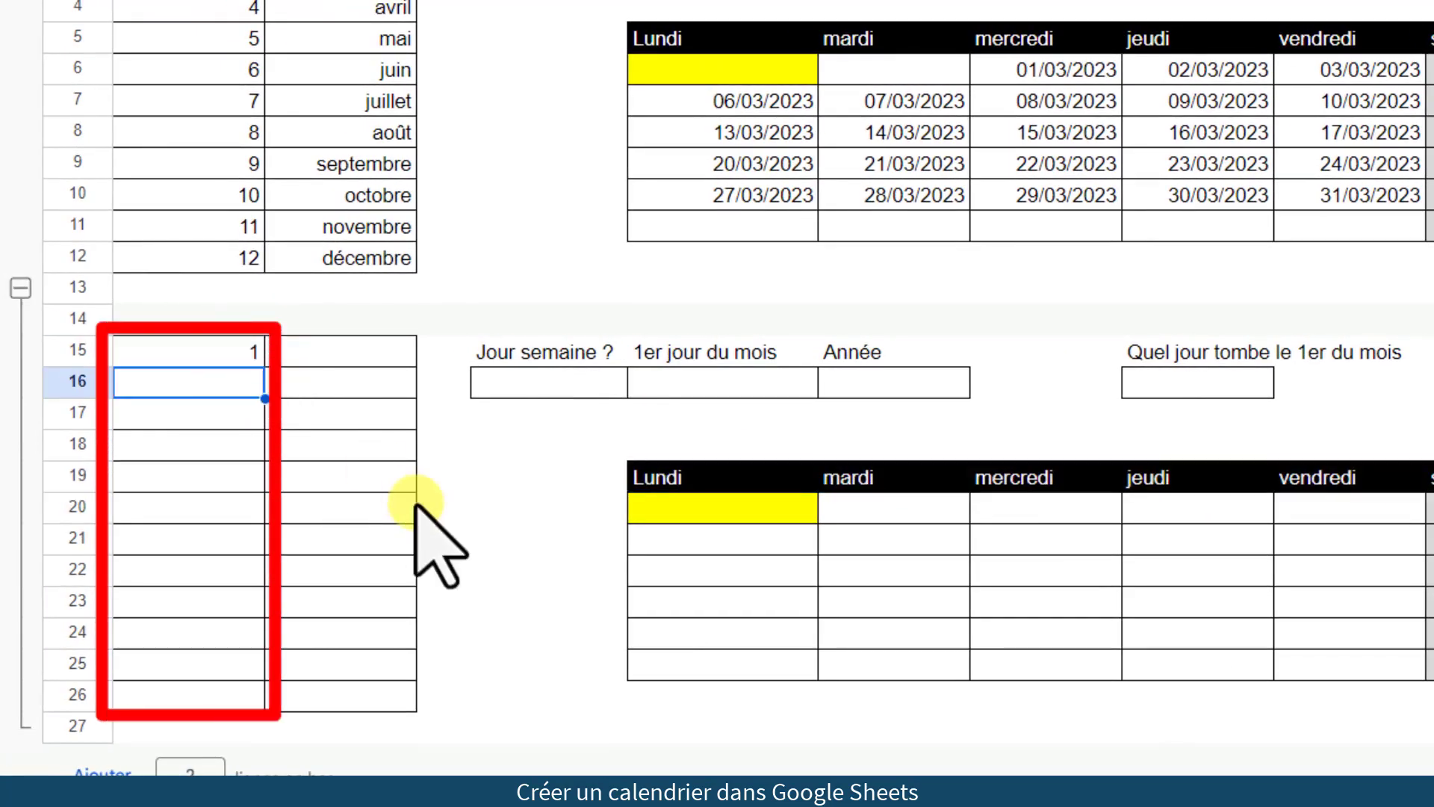
{"action": "type", "text": "2"}
{"action": "key", "text": "Return"}
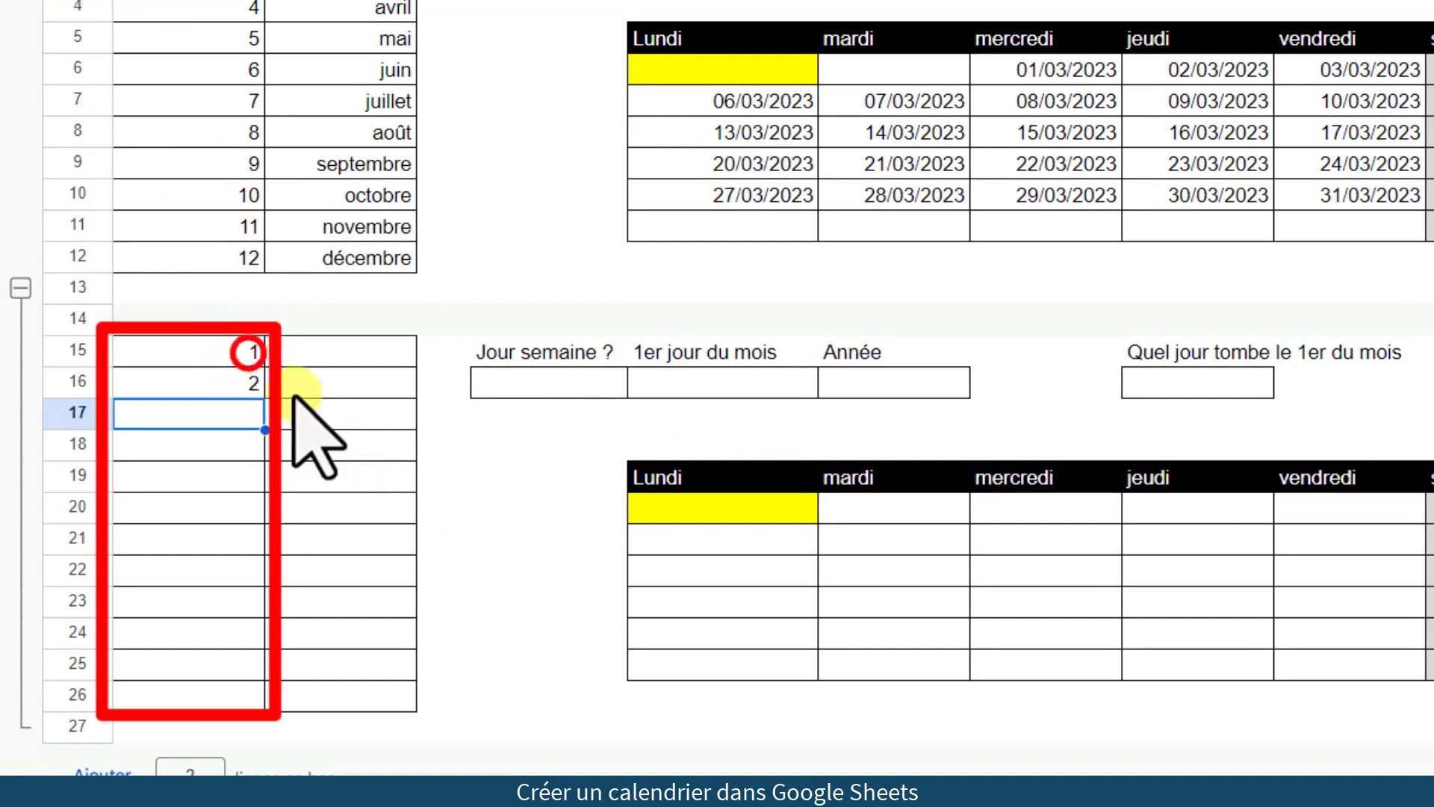
{"action": "left_click_drag", "start_coordinate": [258, 384], "coordinate": [264, 698]}
{"action": "key", "text": "Delete"}
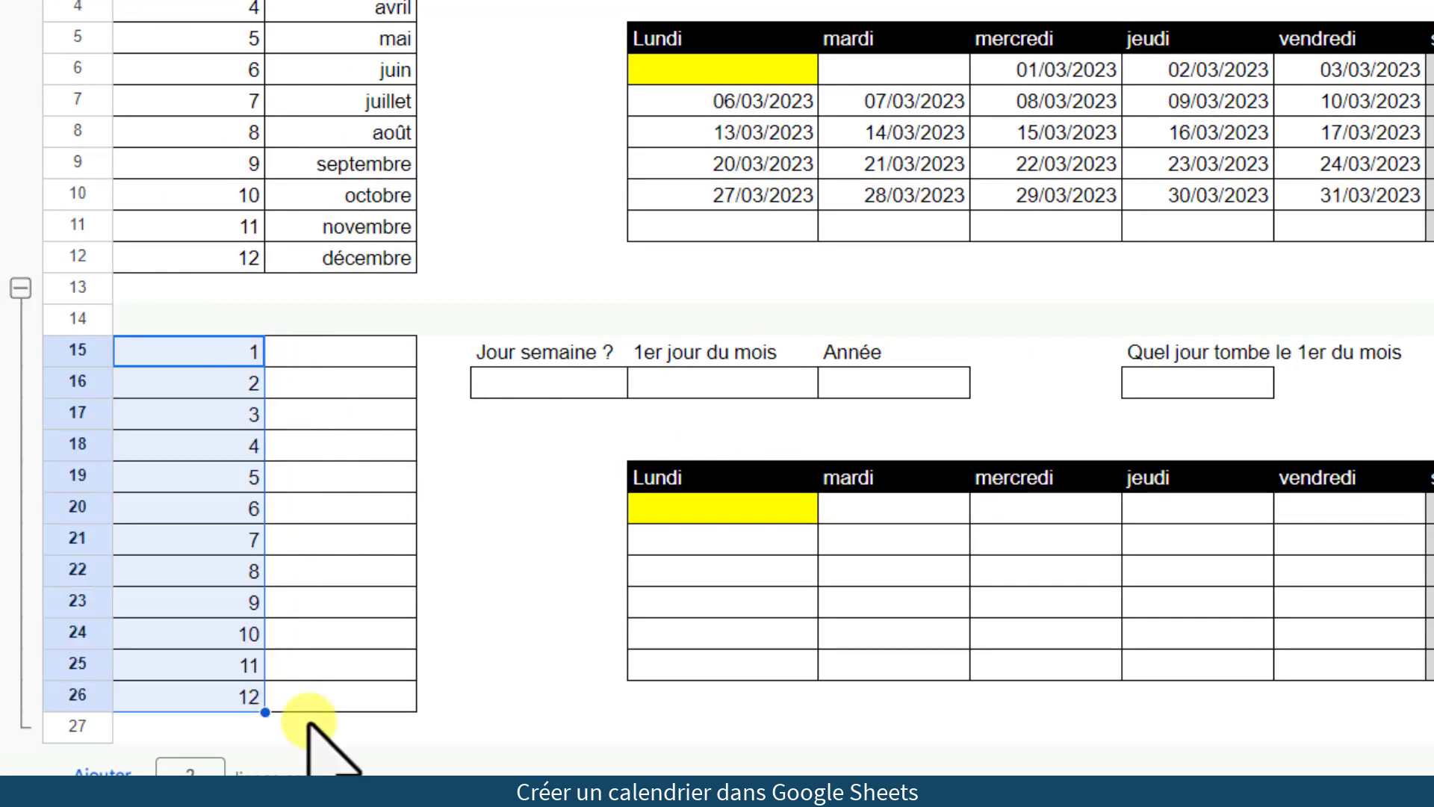
{"action": "left_click", "coordinate": [747, 388]}
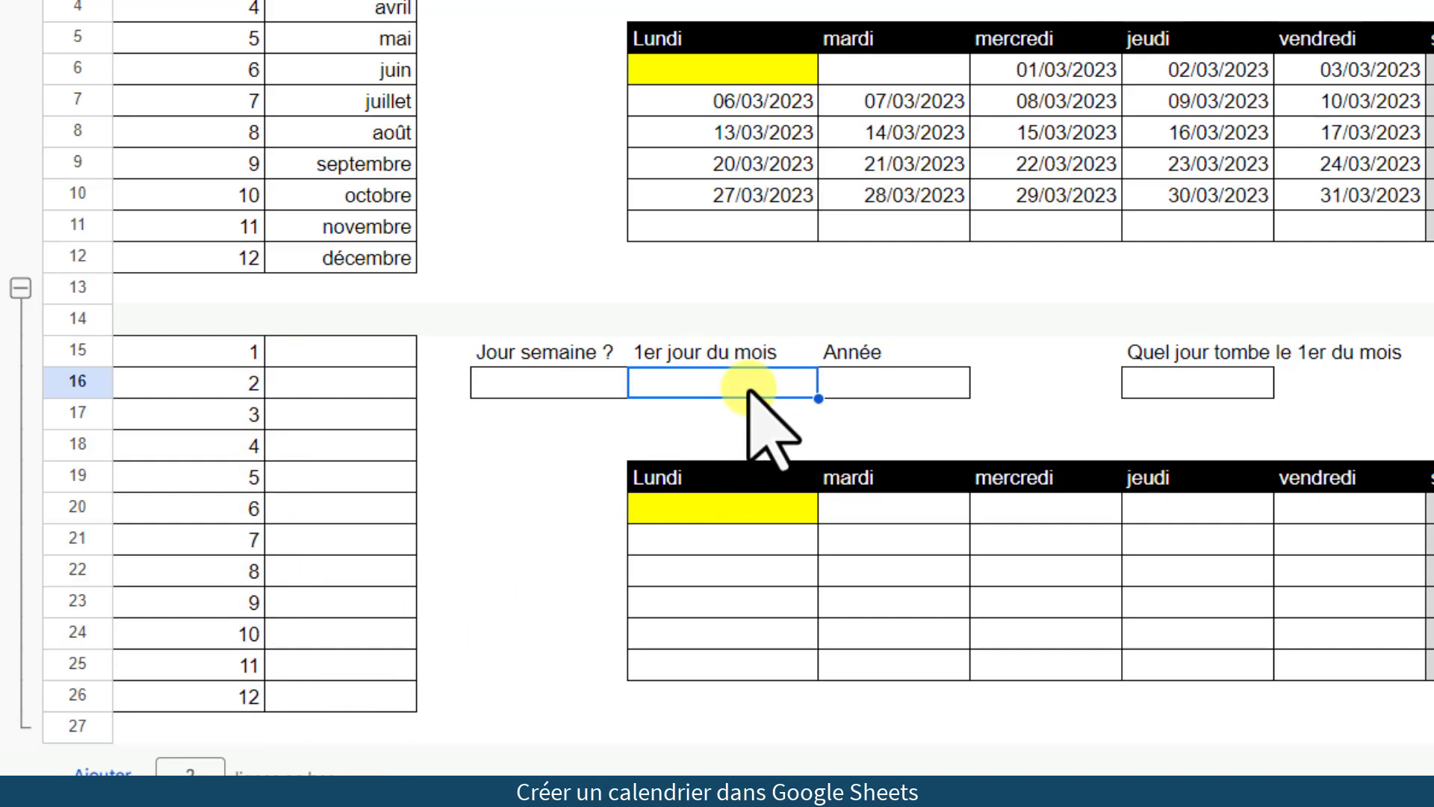
Enter the formula =DATE(F16;A15;1) in B15, using the year cell, the month number and day 1.
{"action": "left_click_drag", "start_coordinate": [366, 357], "coordinate": [366, 696]}
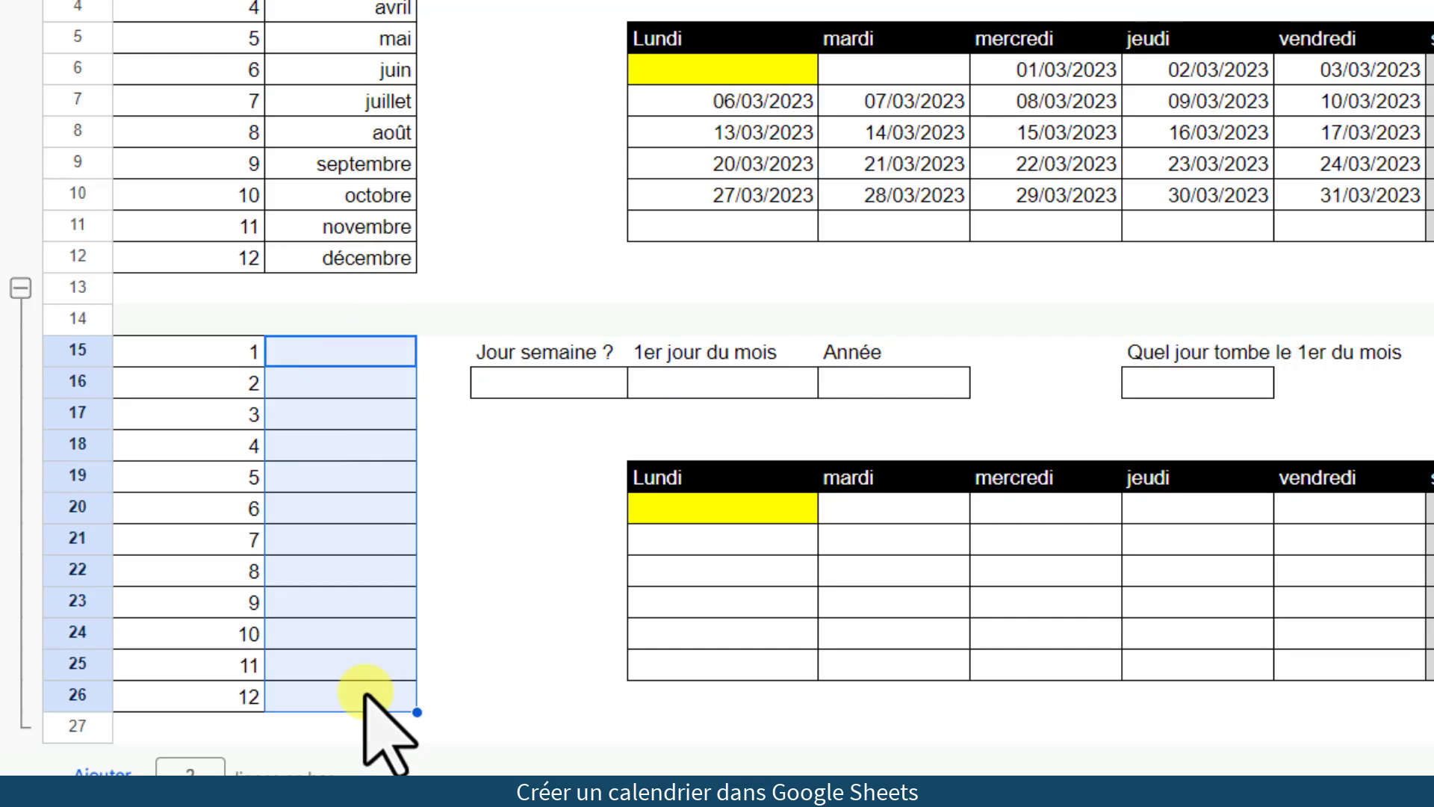
{"action": "left_click", "coordinate": [364, 357]}
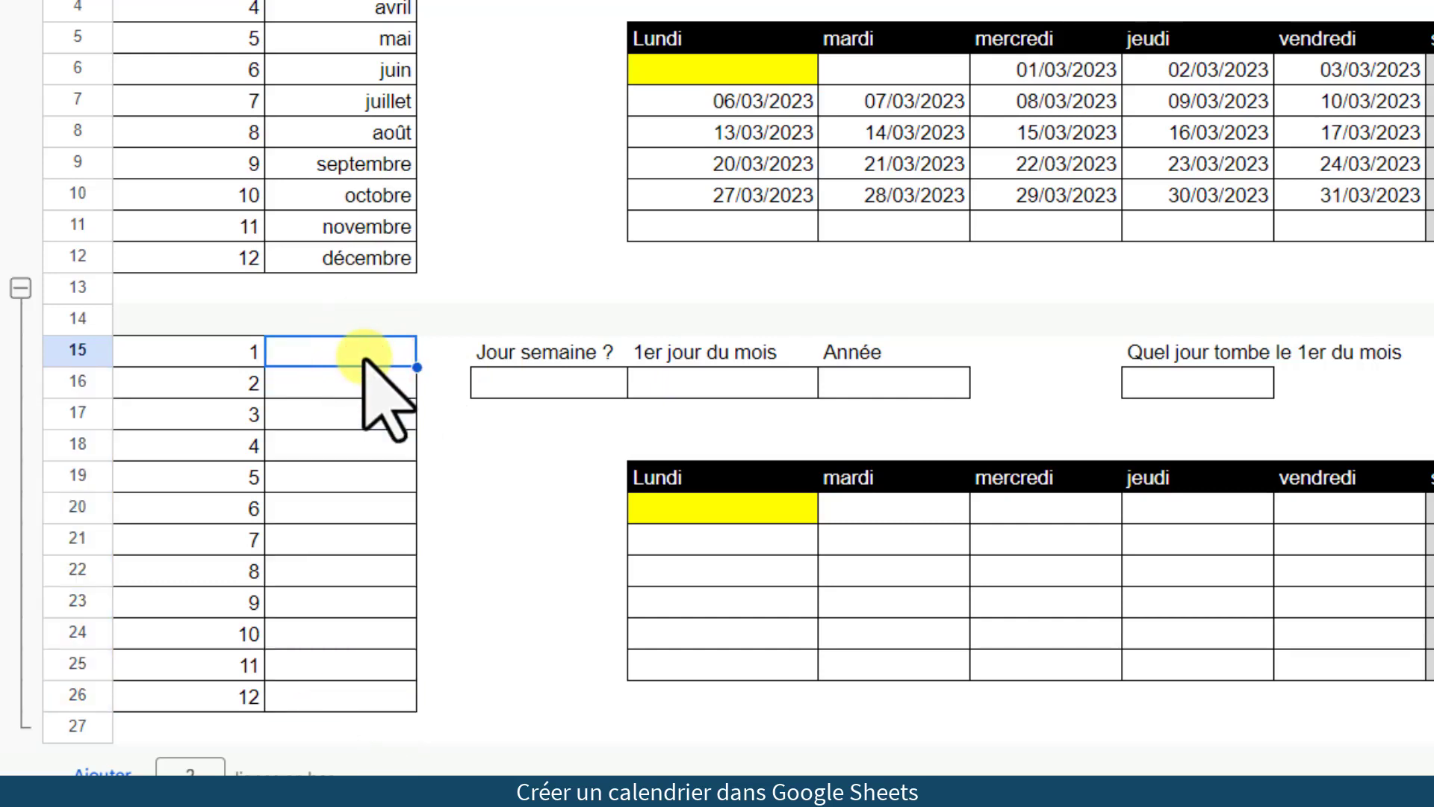
{"action": "type", "text": "="}
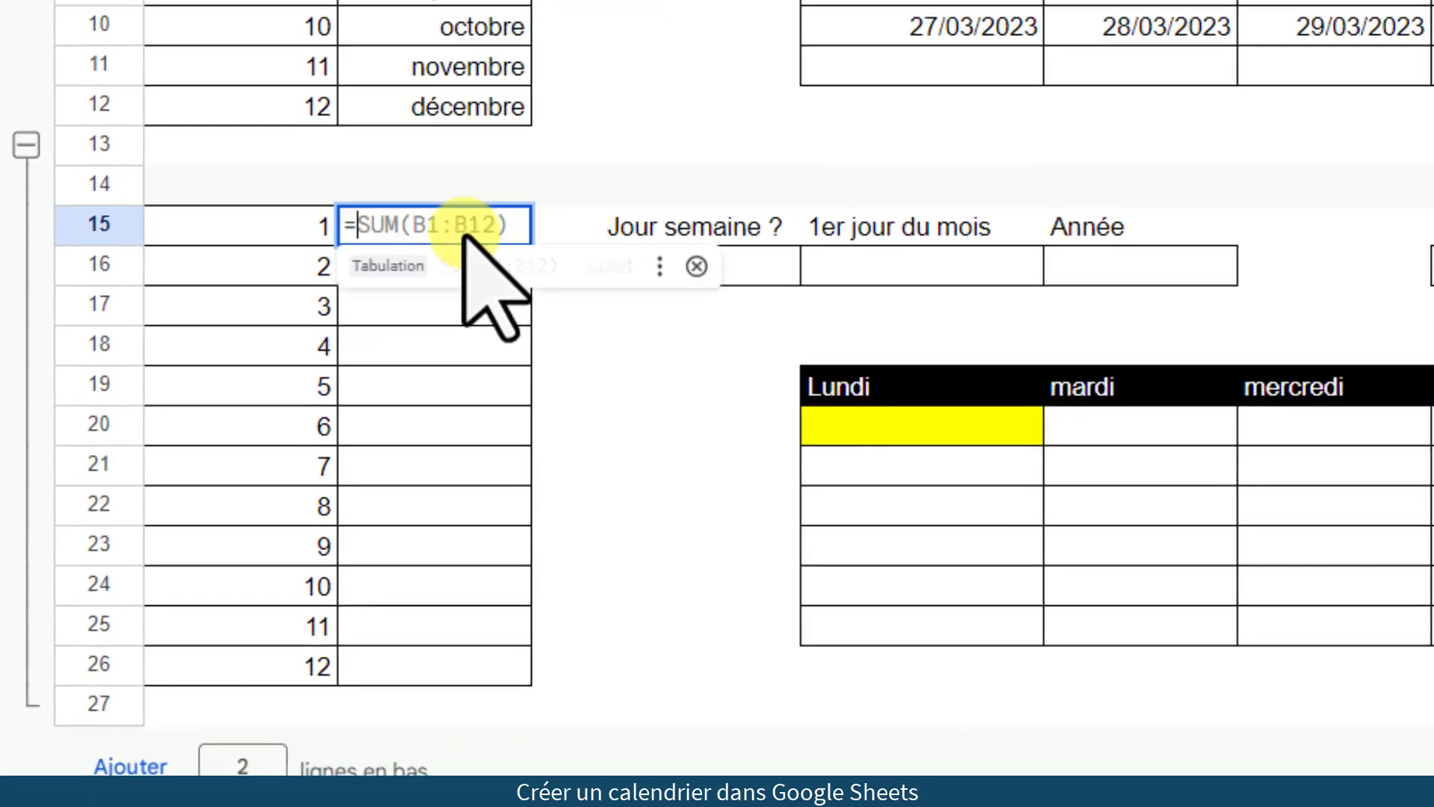
{"action": "type", "text": "DATE("}
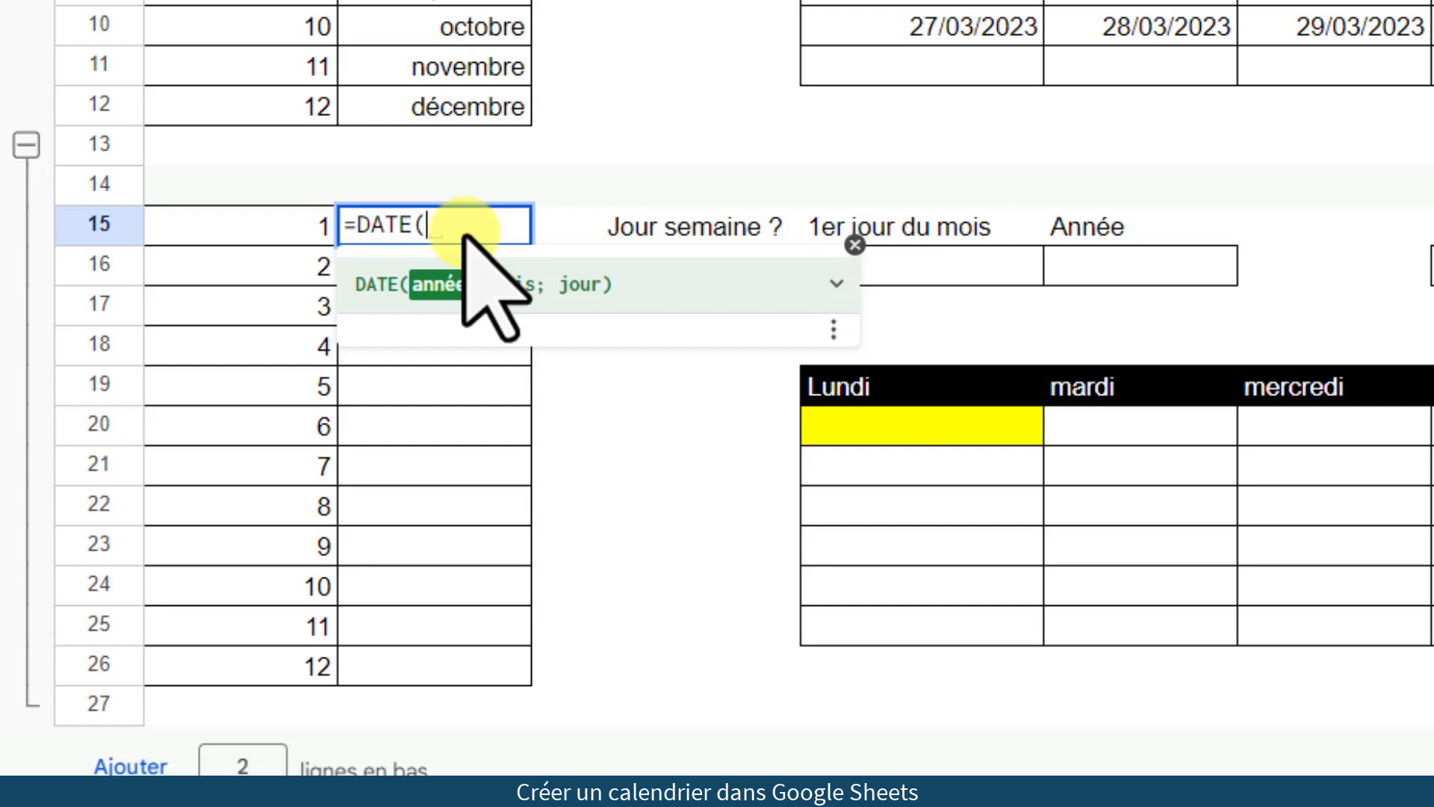
{"action": "left_click", "coordinate": [1140, 261]}
{"action": "type", "text": ";"}
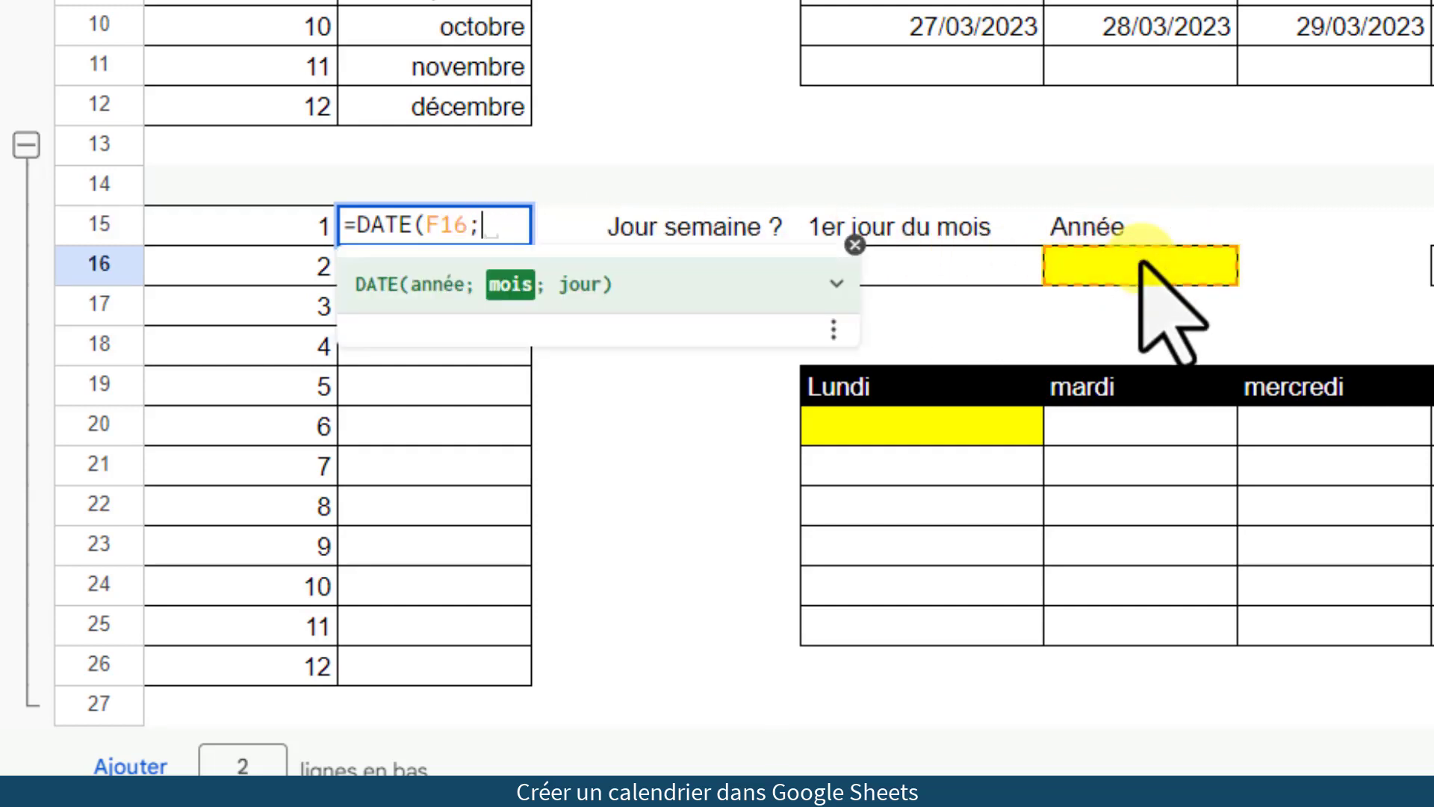
{"action": "left_click", "coordinate": [280, 234]}
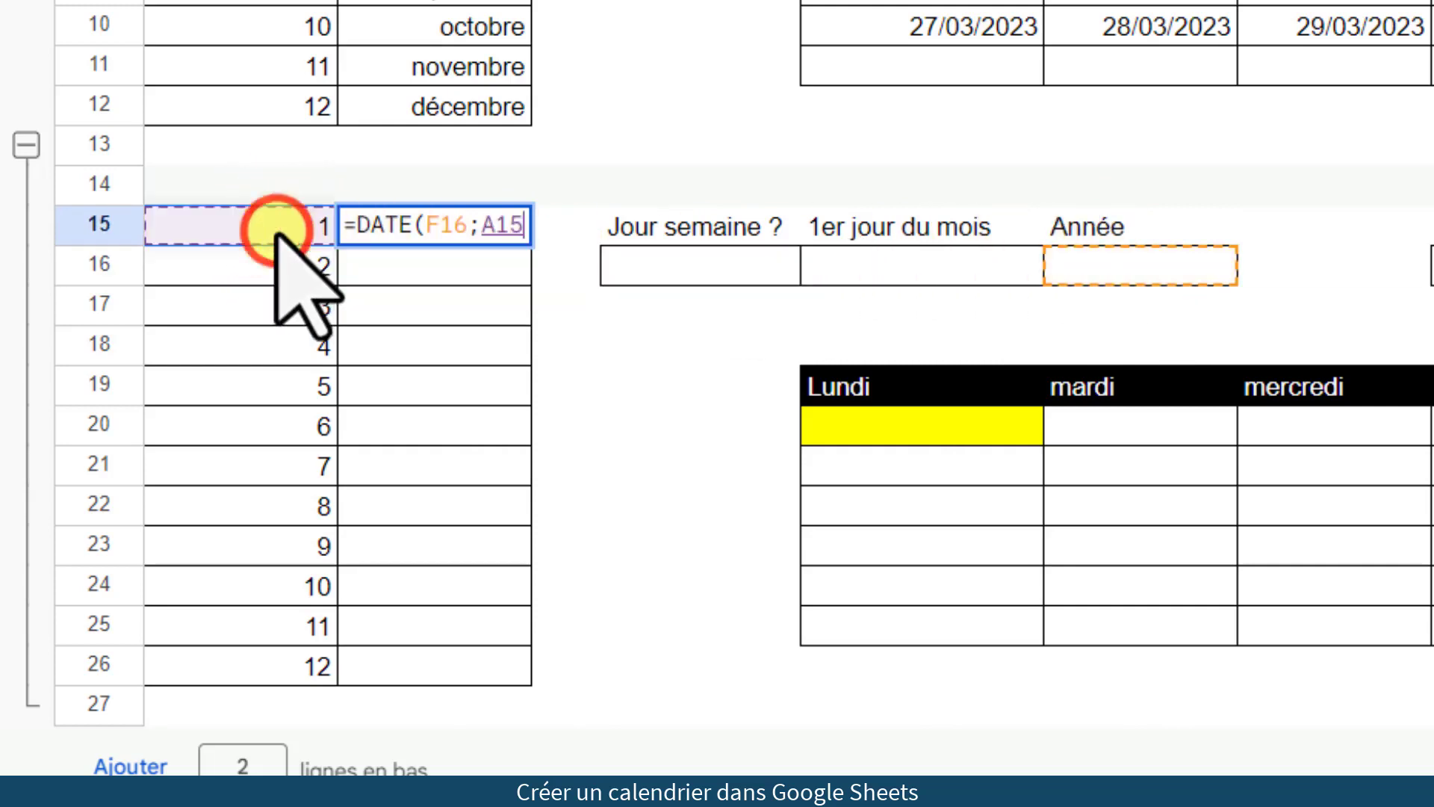
{"action": "type", "text": ";"}
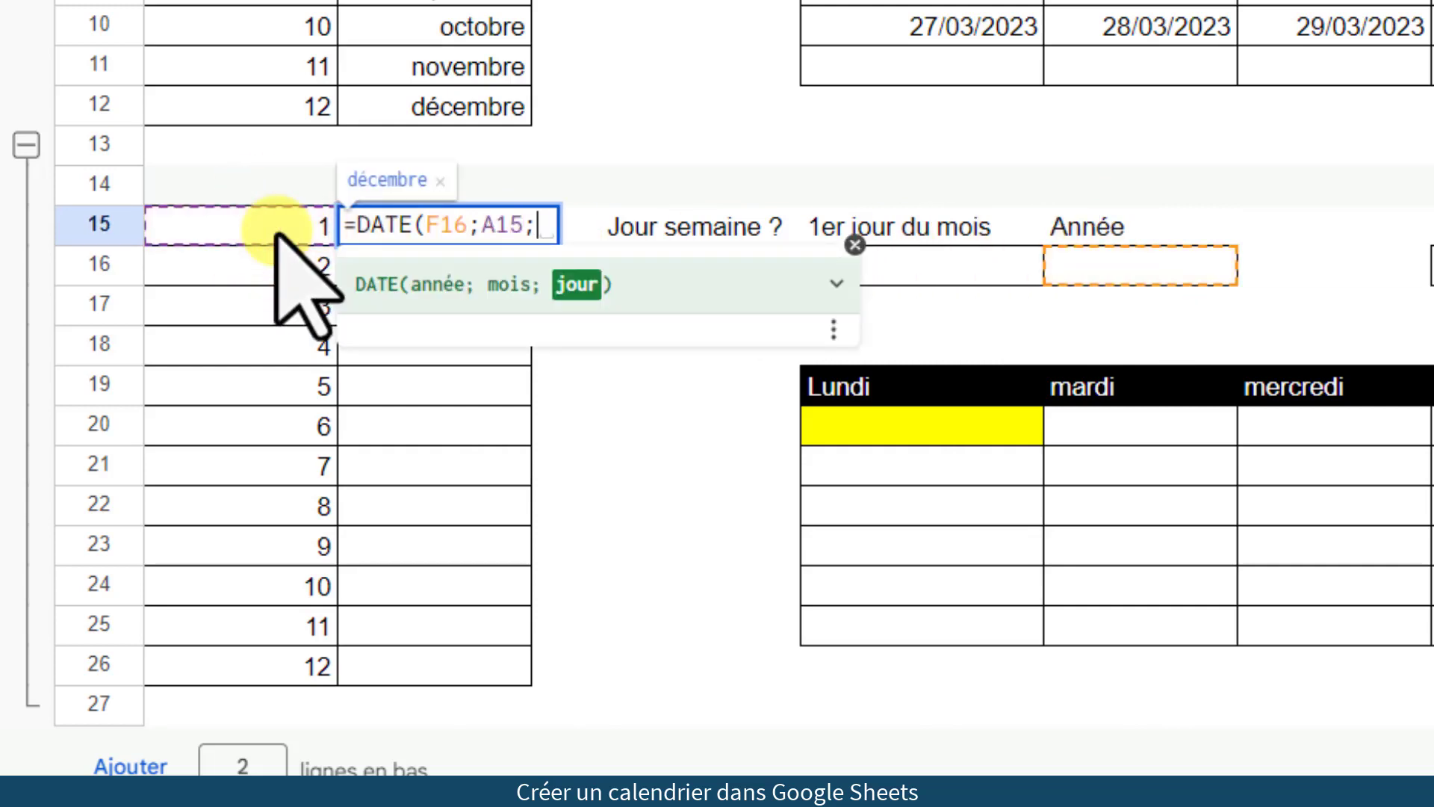
{"action": "type", "text": "1"}
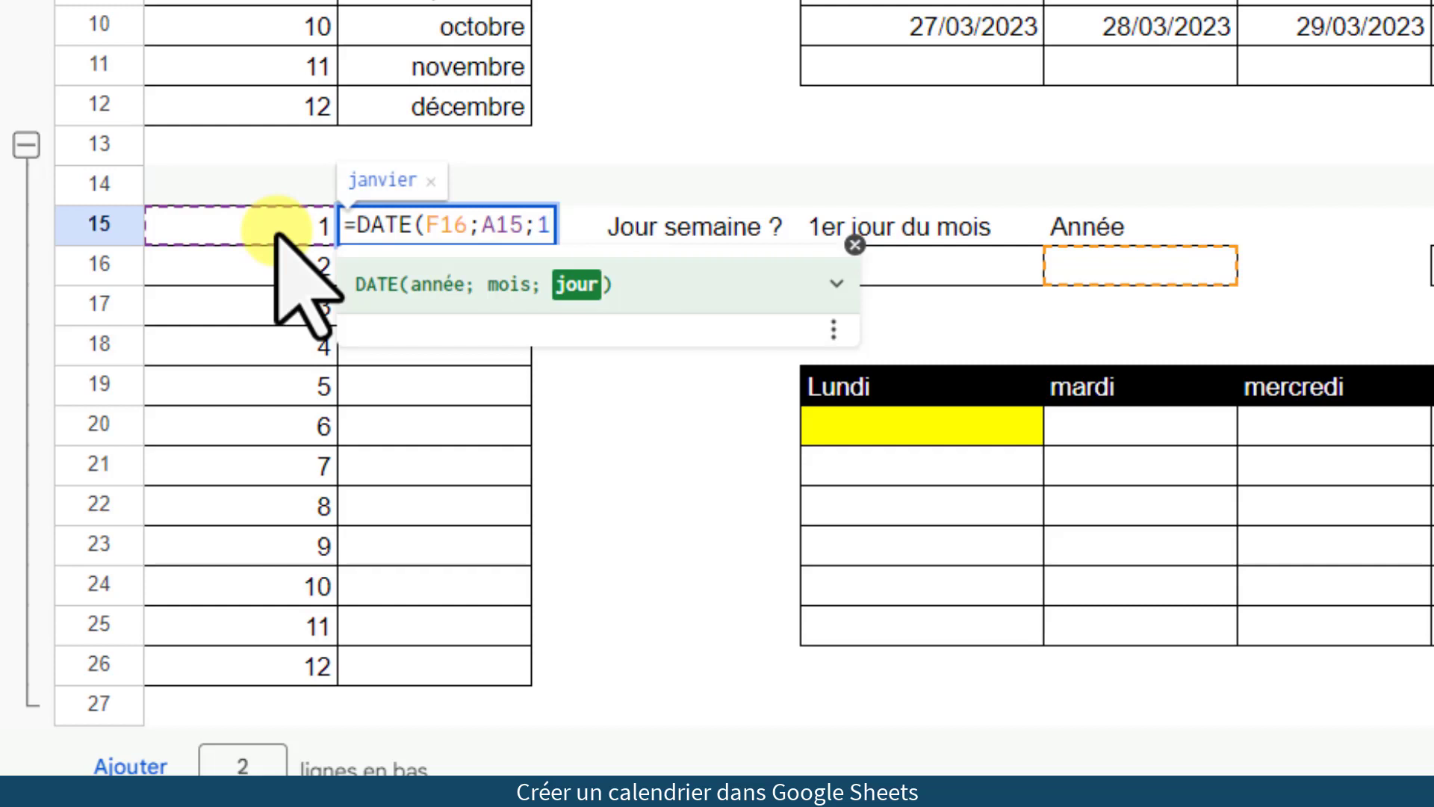
Make the formula's year reference absolute as $F$16 and copy the formula from B15 down to B26.
{"action": "left_click", "coordinate": [478, 227]}
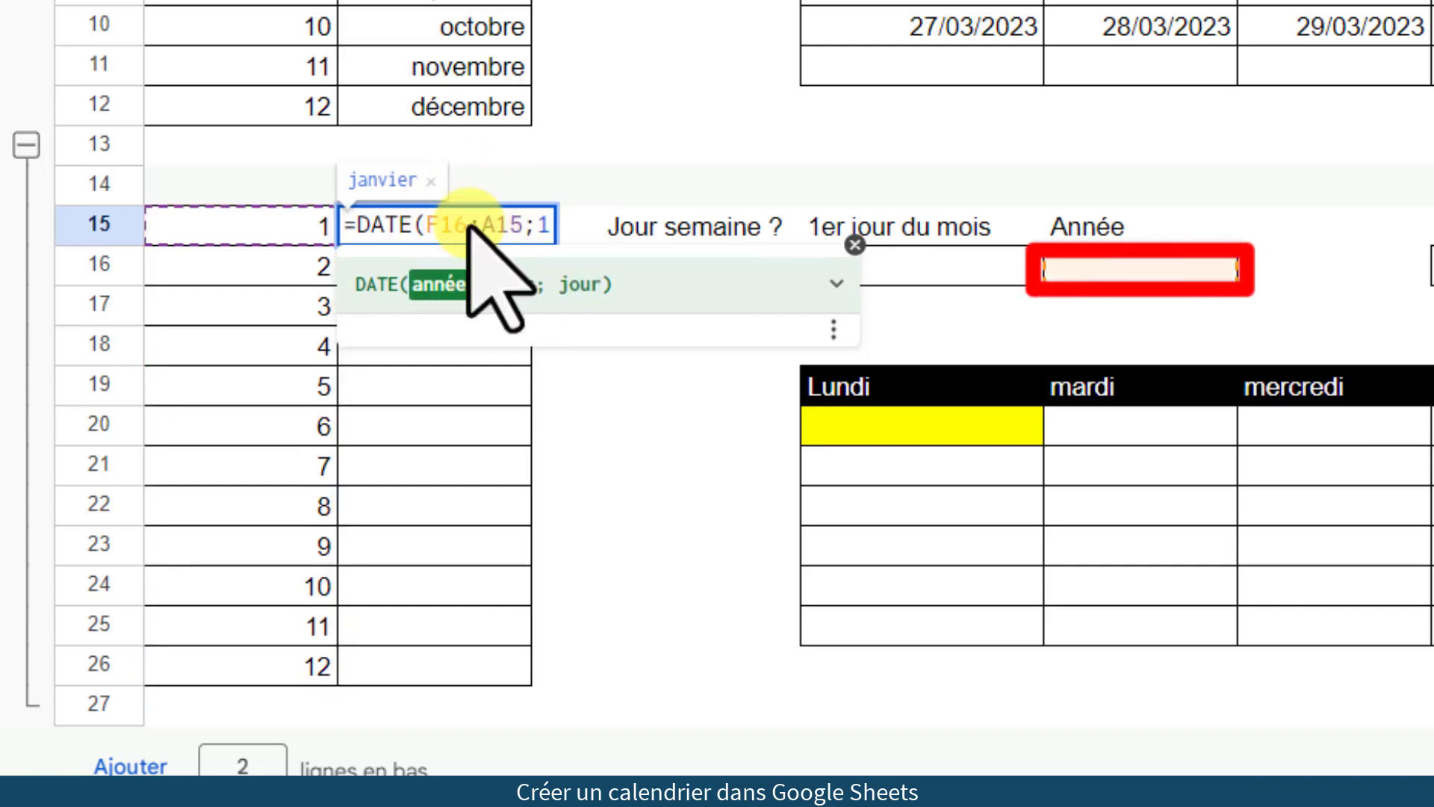
{"action": "key", "text": "F4"}
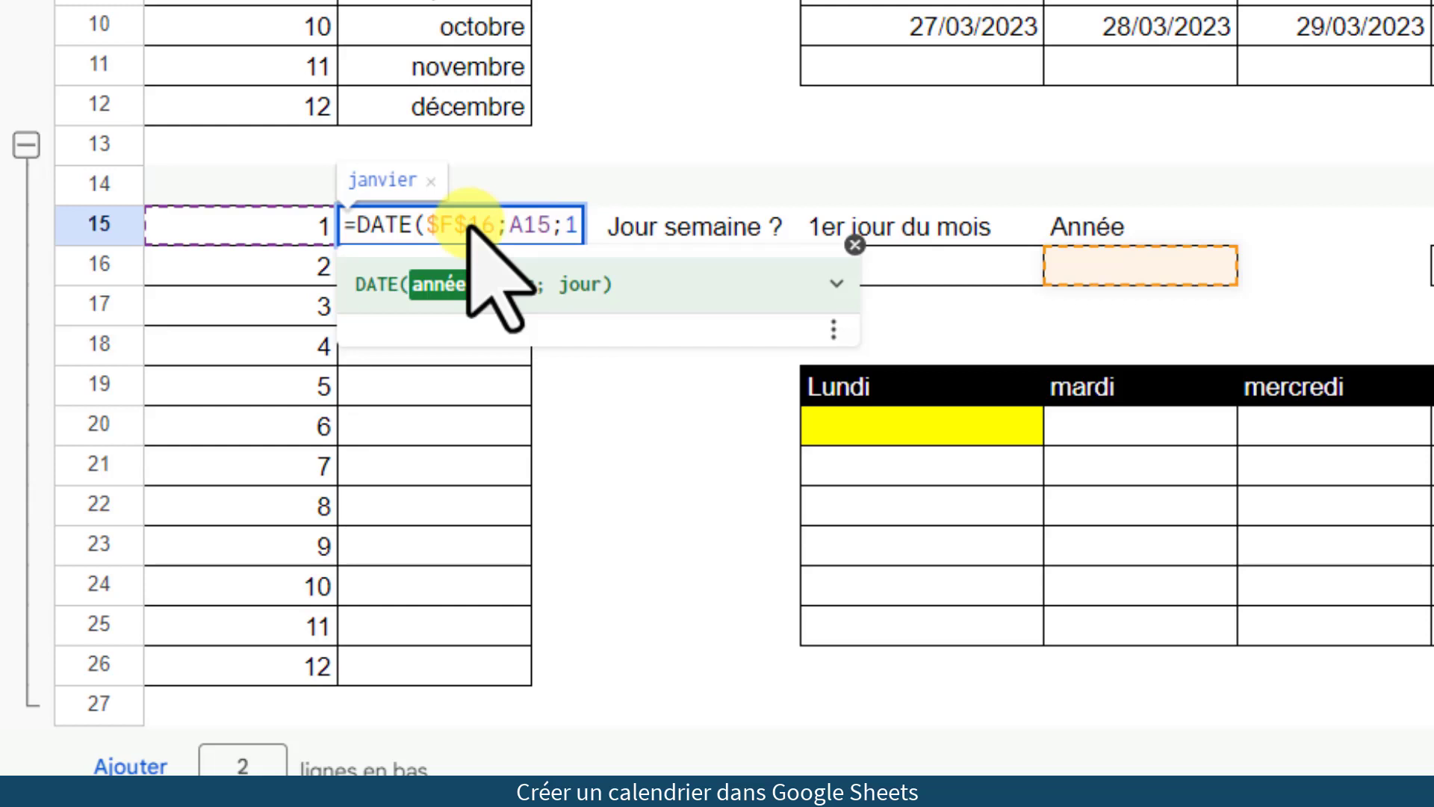
{"action": "key", "text": "Return"}
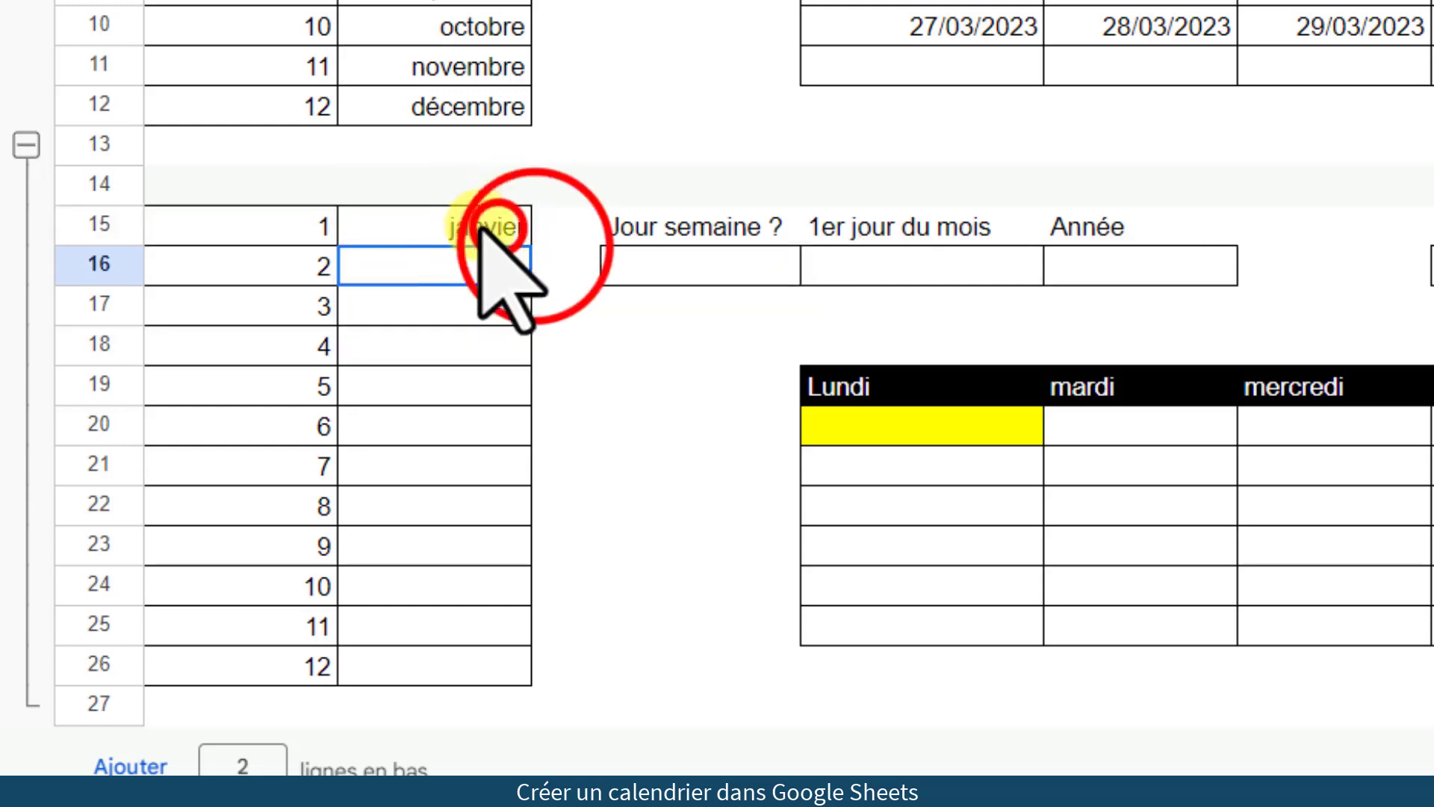
{"action": "double_click", "coordinate": [497, 228]}
{"action": "left_click_drag", "start_coordinate": [532, 246], "coordinate": [504, 668]}
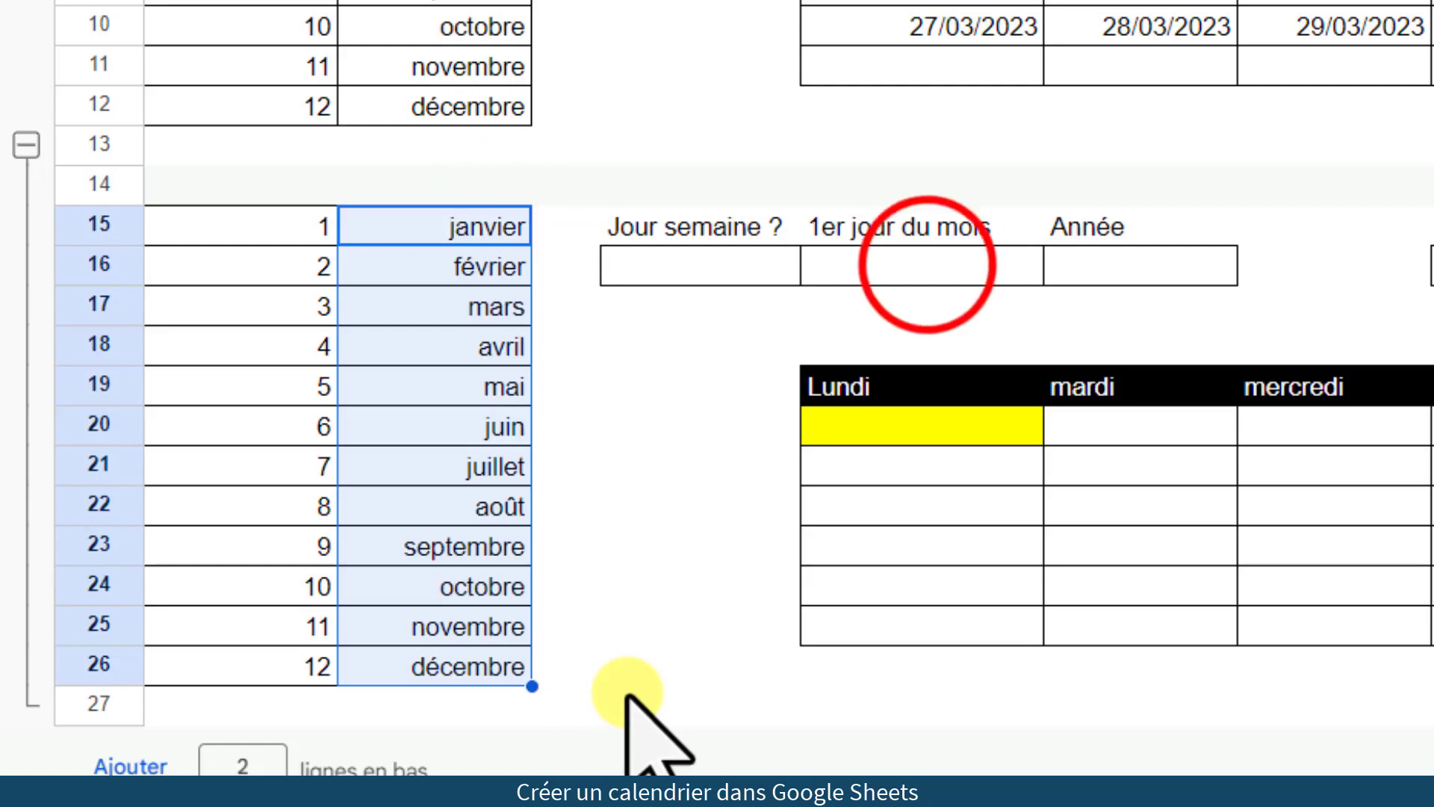
{"action": "left_click", "coordinate": [926, 266]}
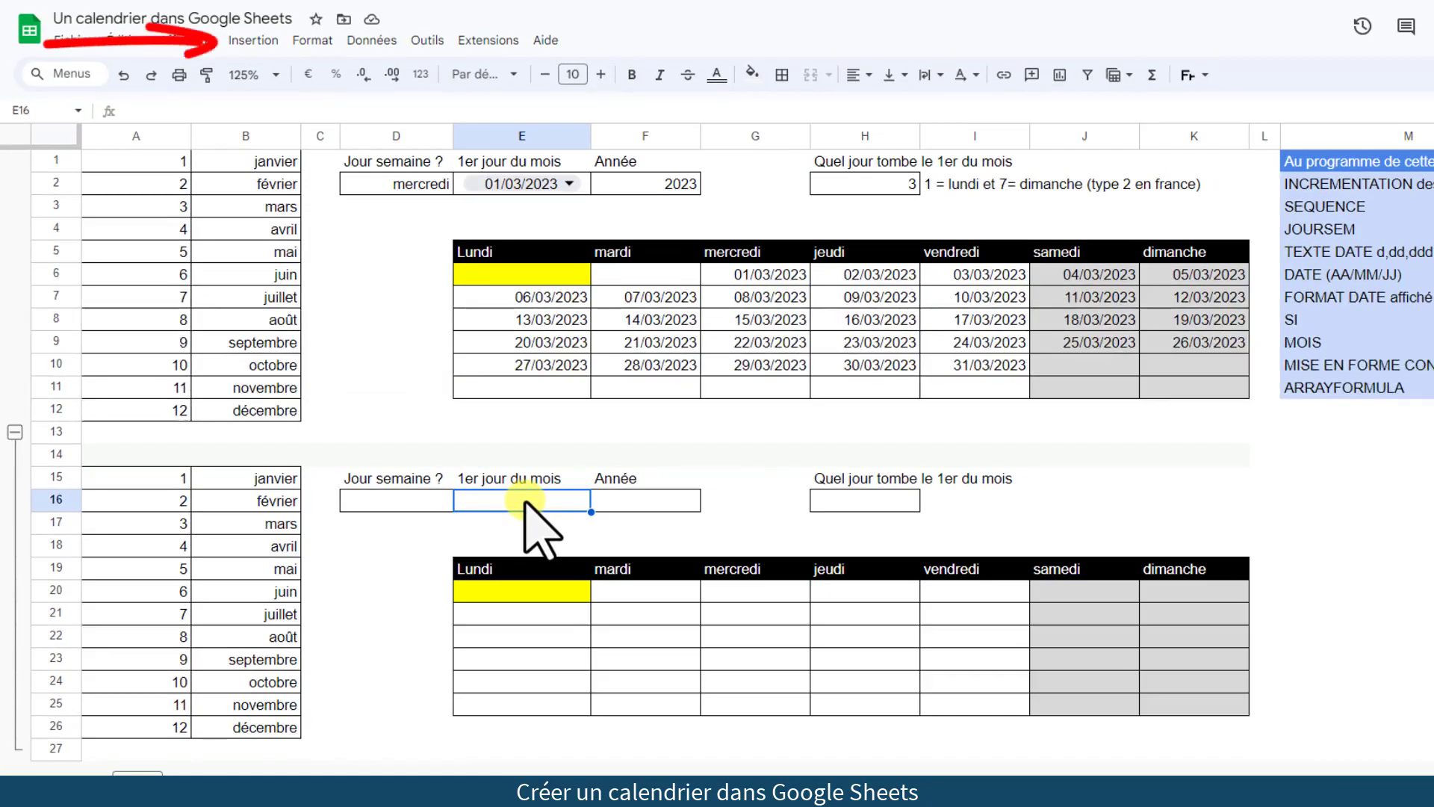
{"action": "left_click", "coordinate": [253, 42]}
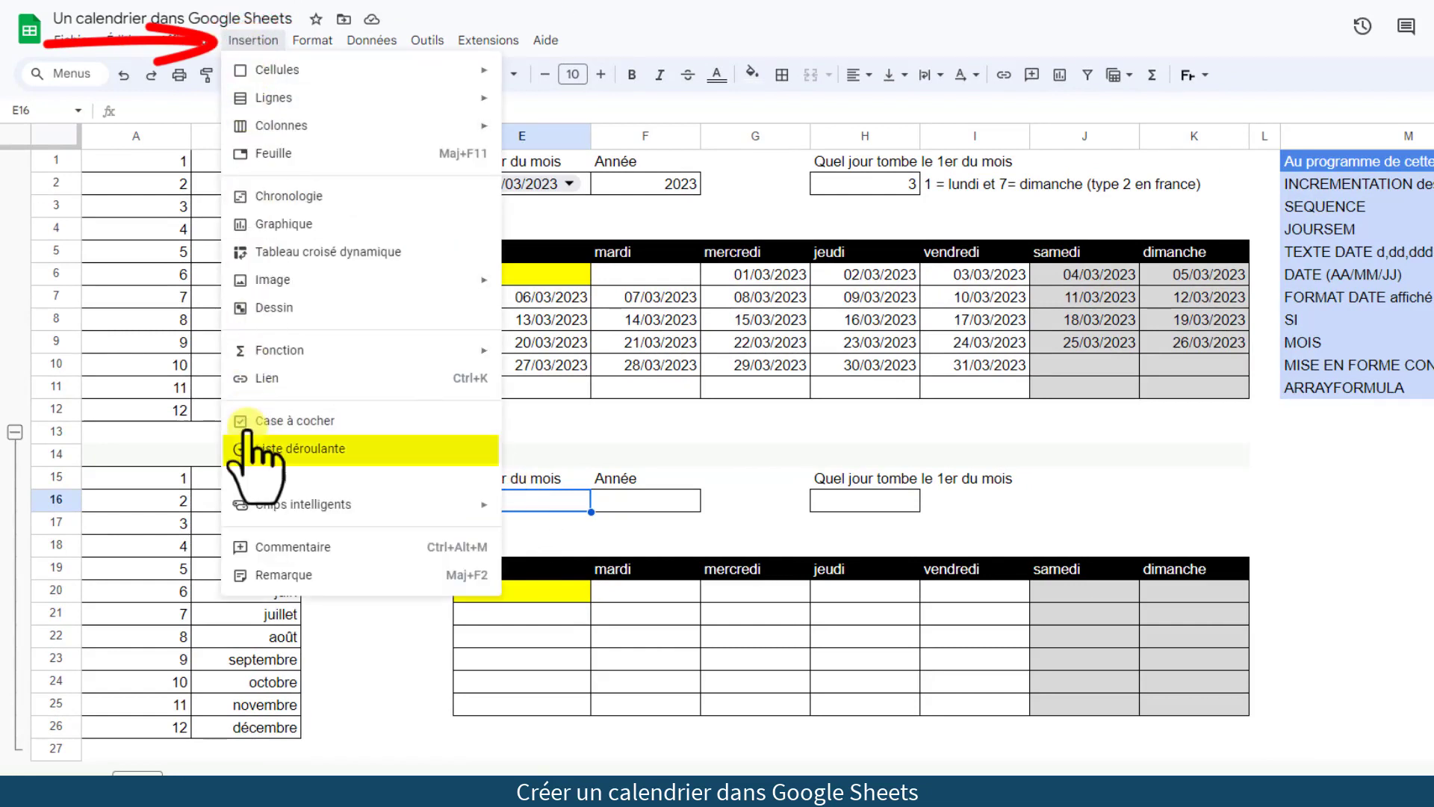
{"action": "left_click", "coordinate": [527, 497]}
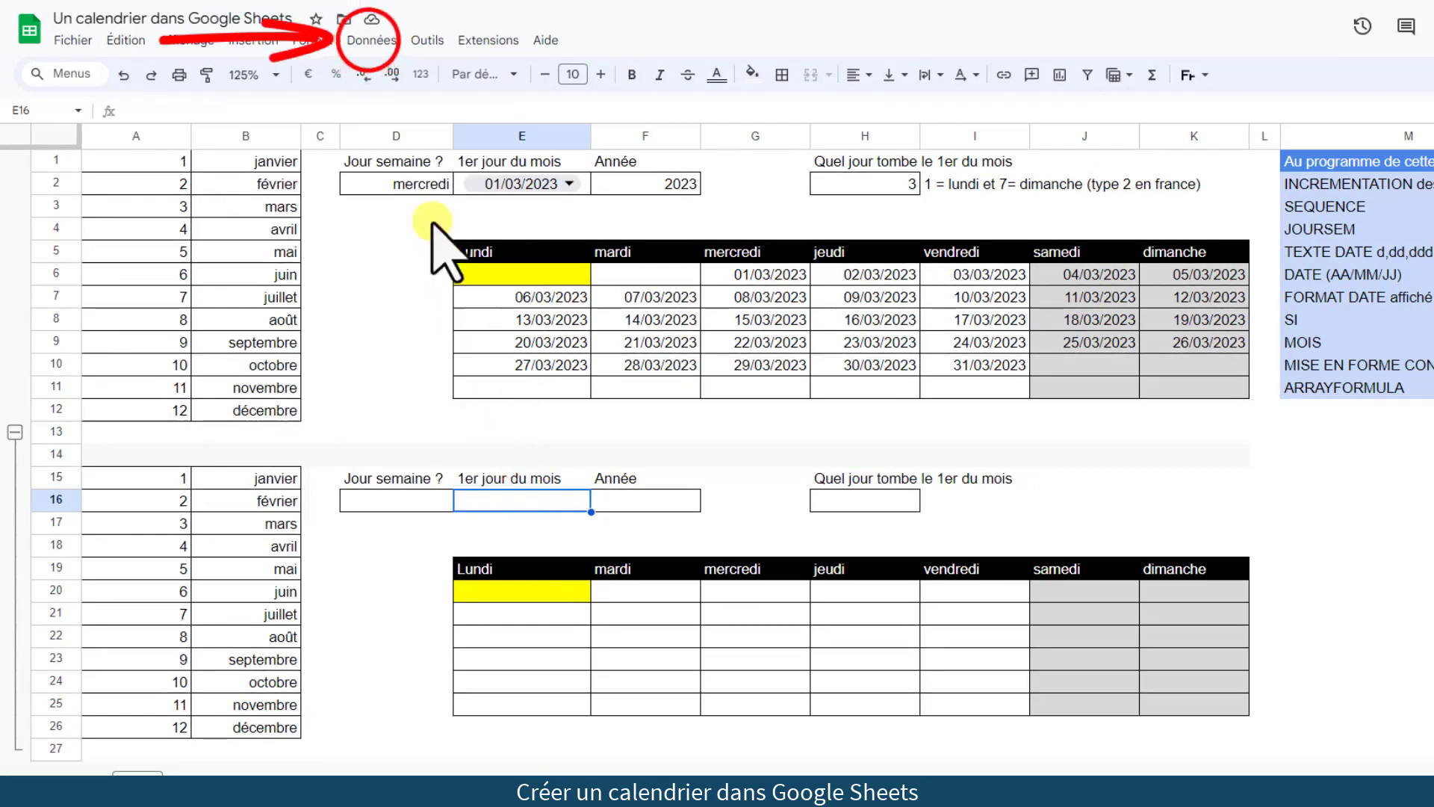
{"action": "left_click", "coordinate": [372, 40]}
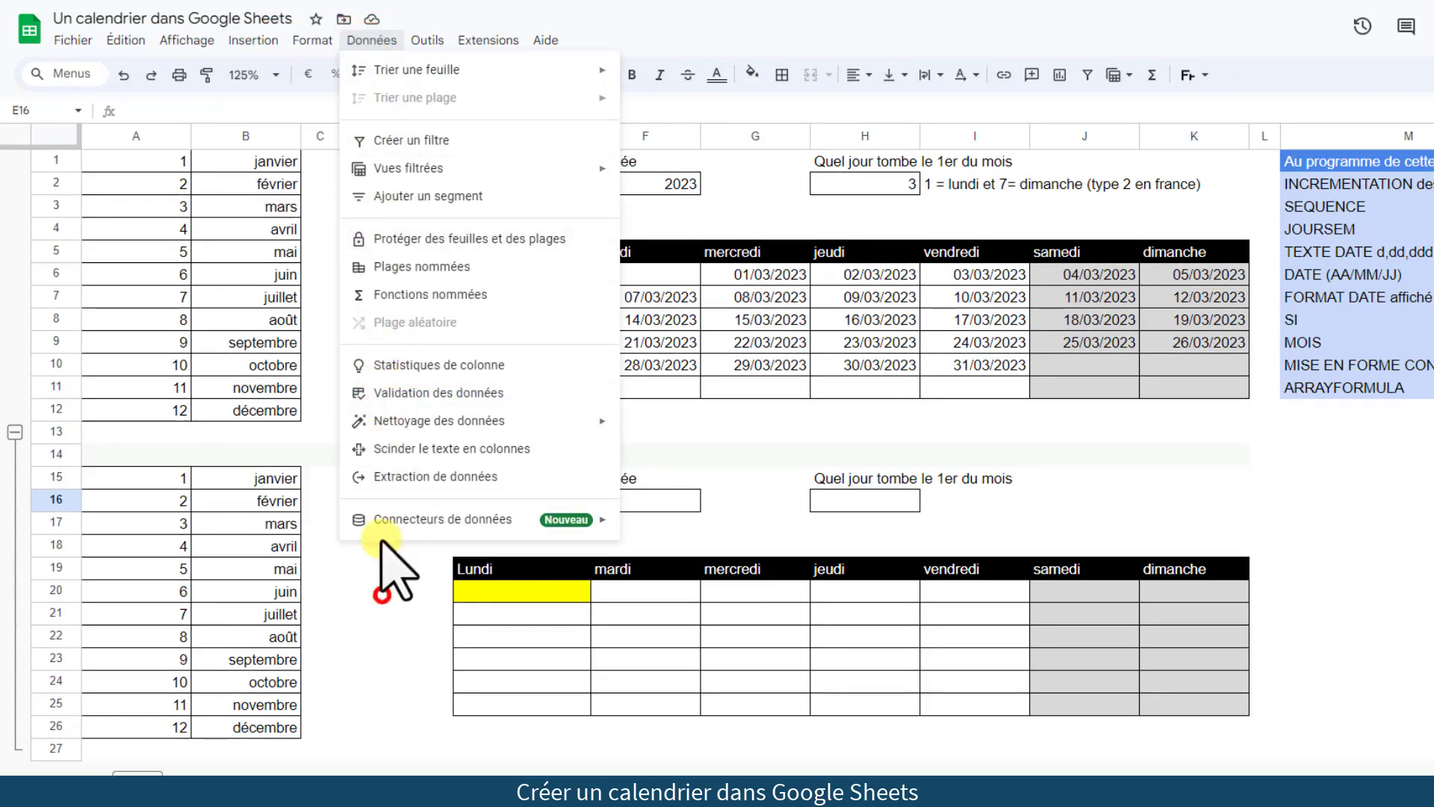
{"action": "left_click", "coordinate": [396, 588]}
{"action": "left_click", "coordinate": [516, 501]}
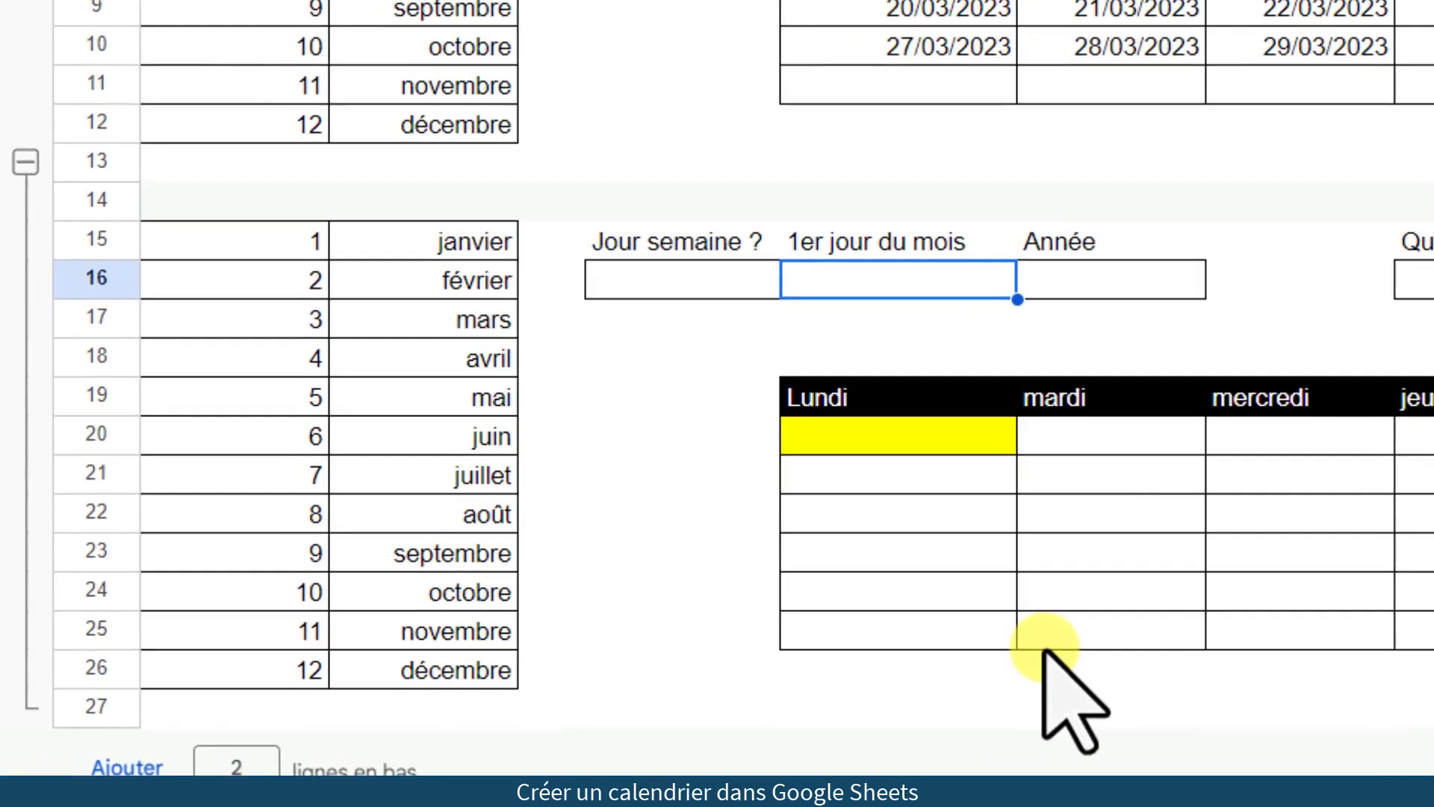
{"action": "type", "text": "@"}
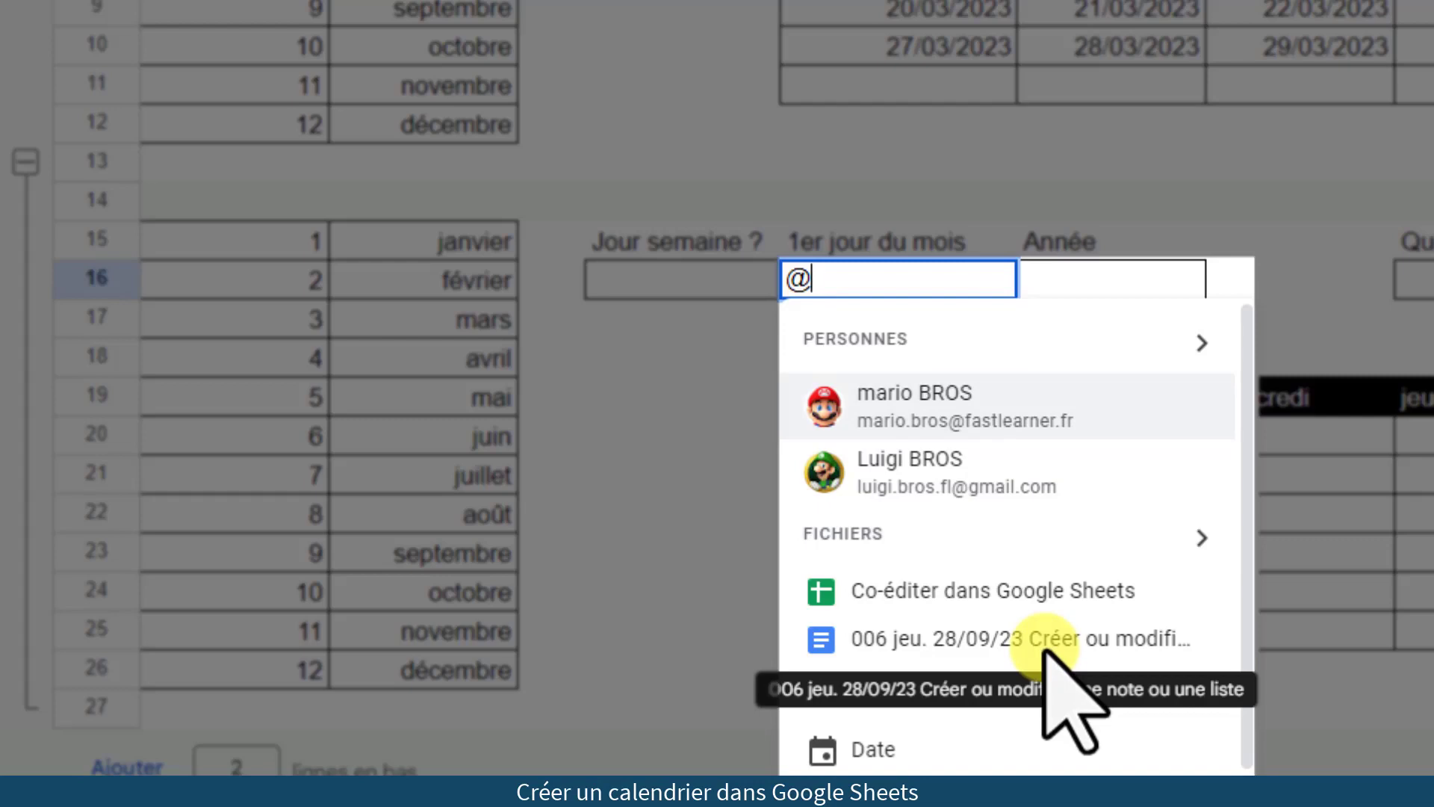
{"action": "type", "text": "liste"}
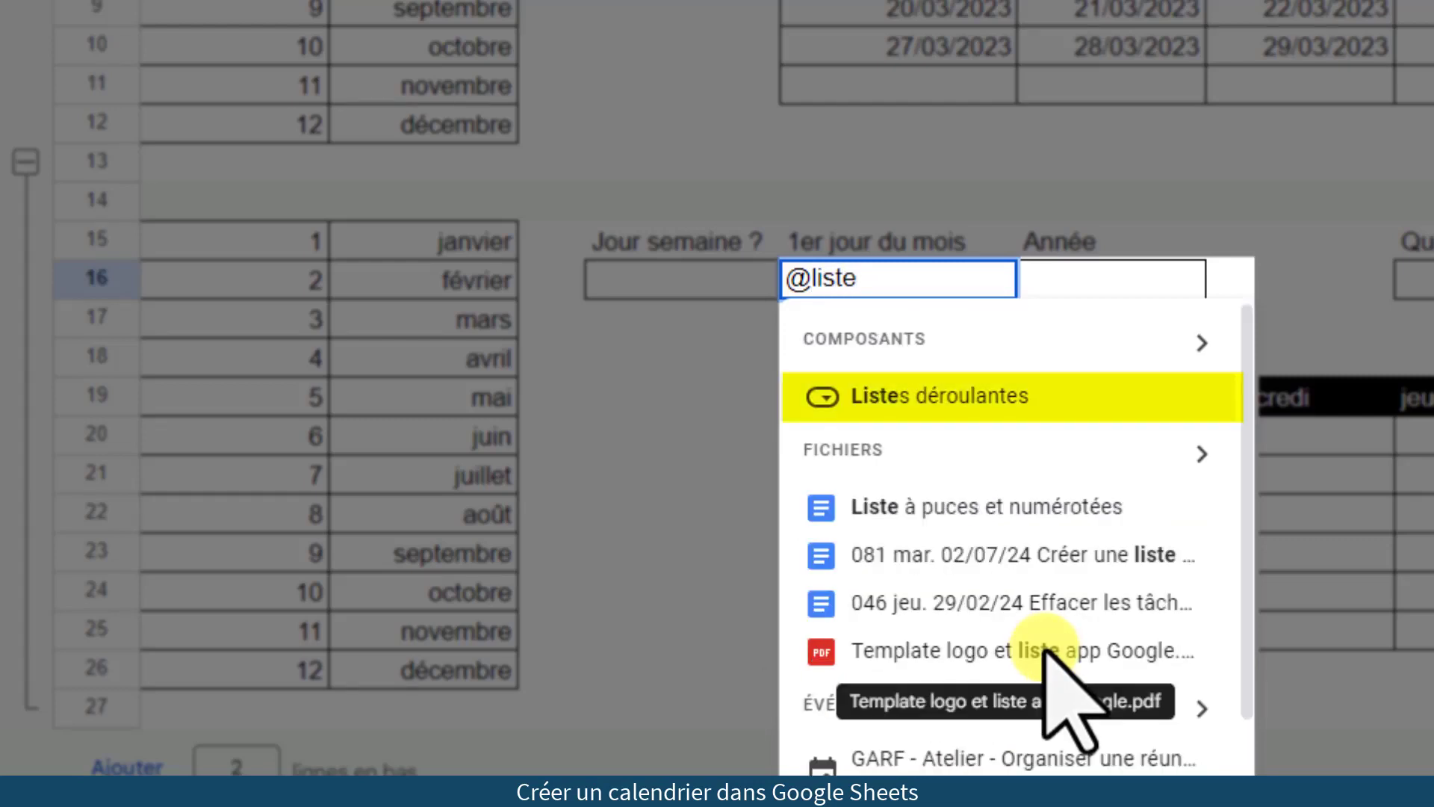
{"action": "left_click", "coordinate": [1028, 397]}
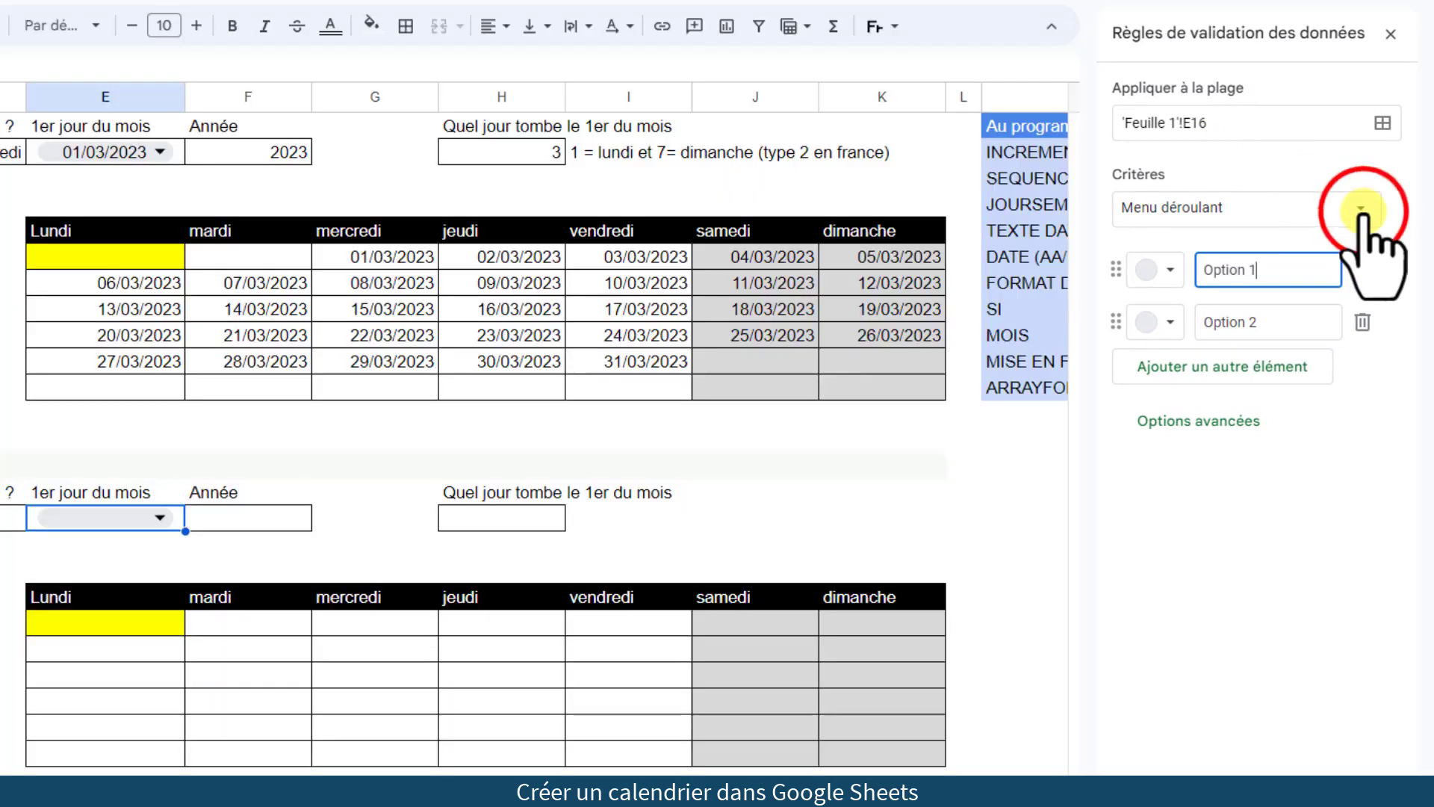
Set the validation criterion to "Menu déroulant (depuis une plage)" with the month cells B15:B26 as the source range.
{"action": "left_click", "coordinate": [1361, 210]}
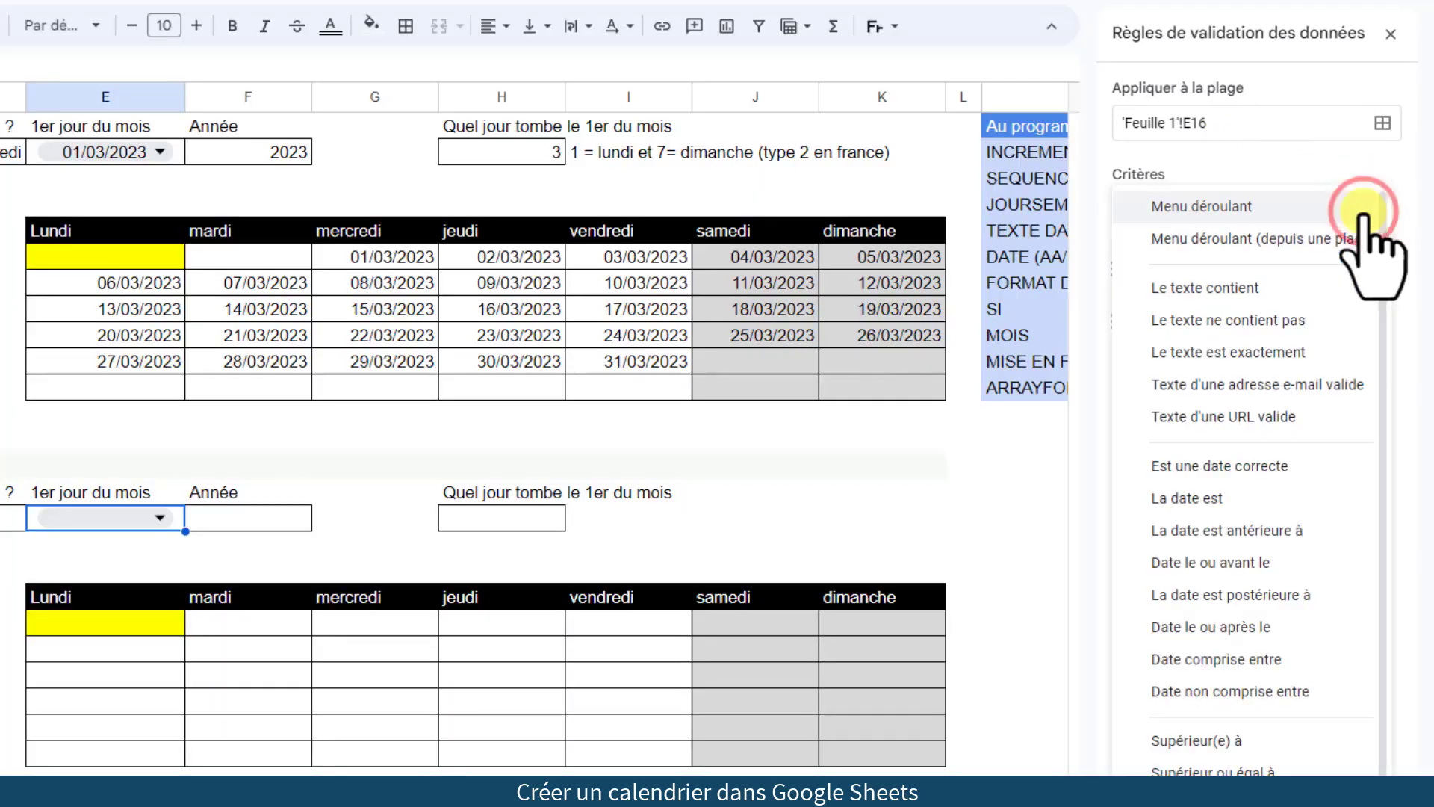
{"action": "left_click", "coordinate": [1367, 239]}
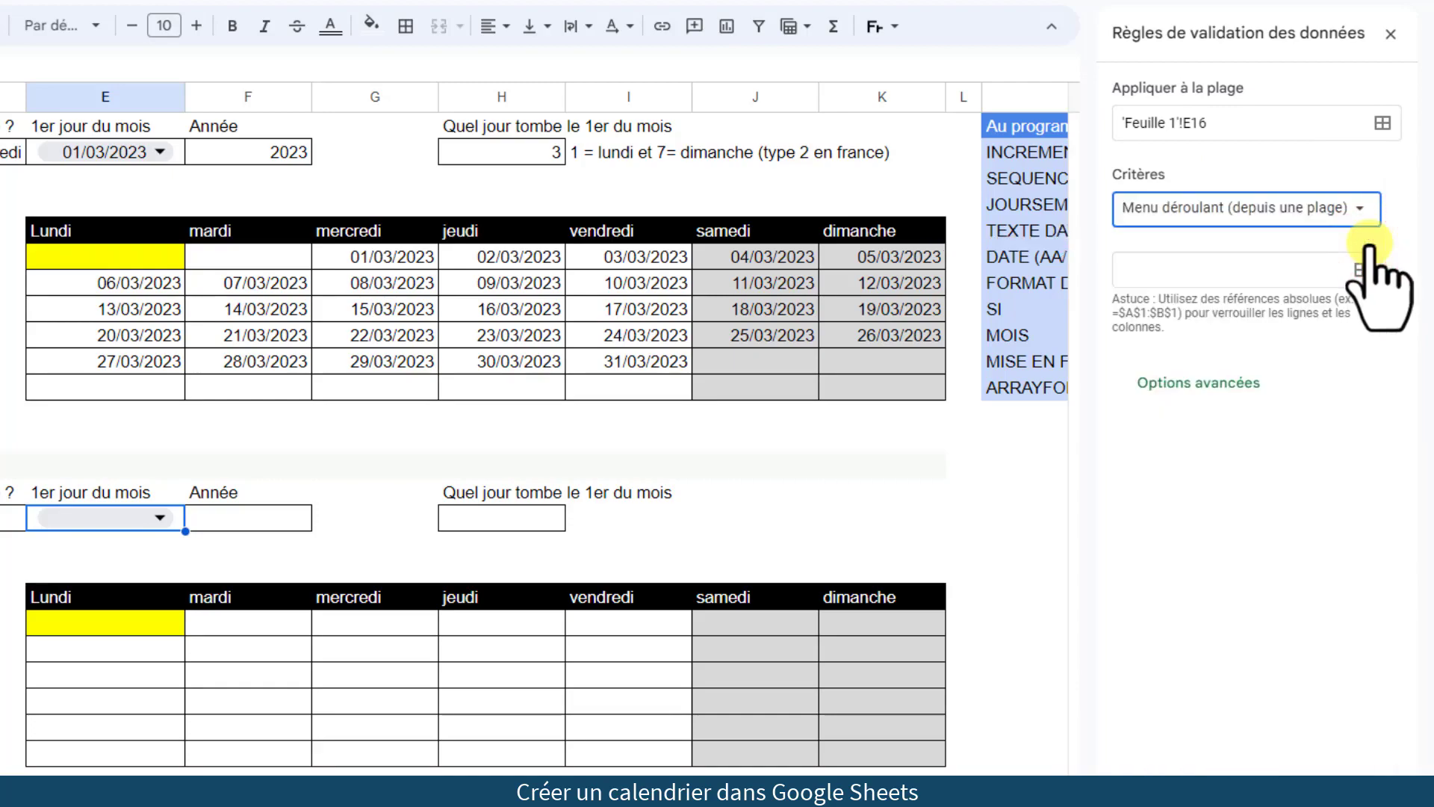
{"action": "left_click", "coordinate": [1360, 269]}
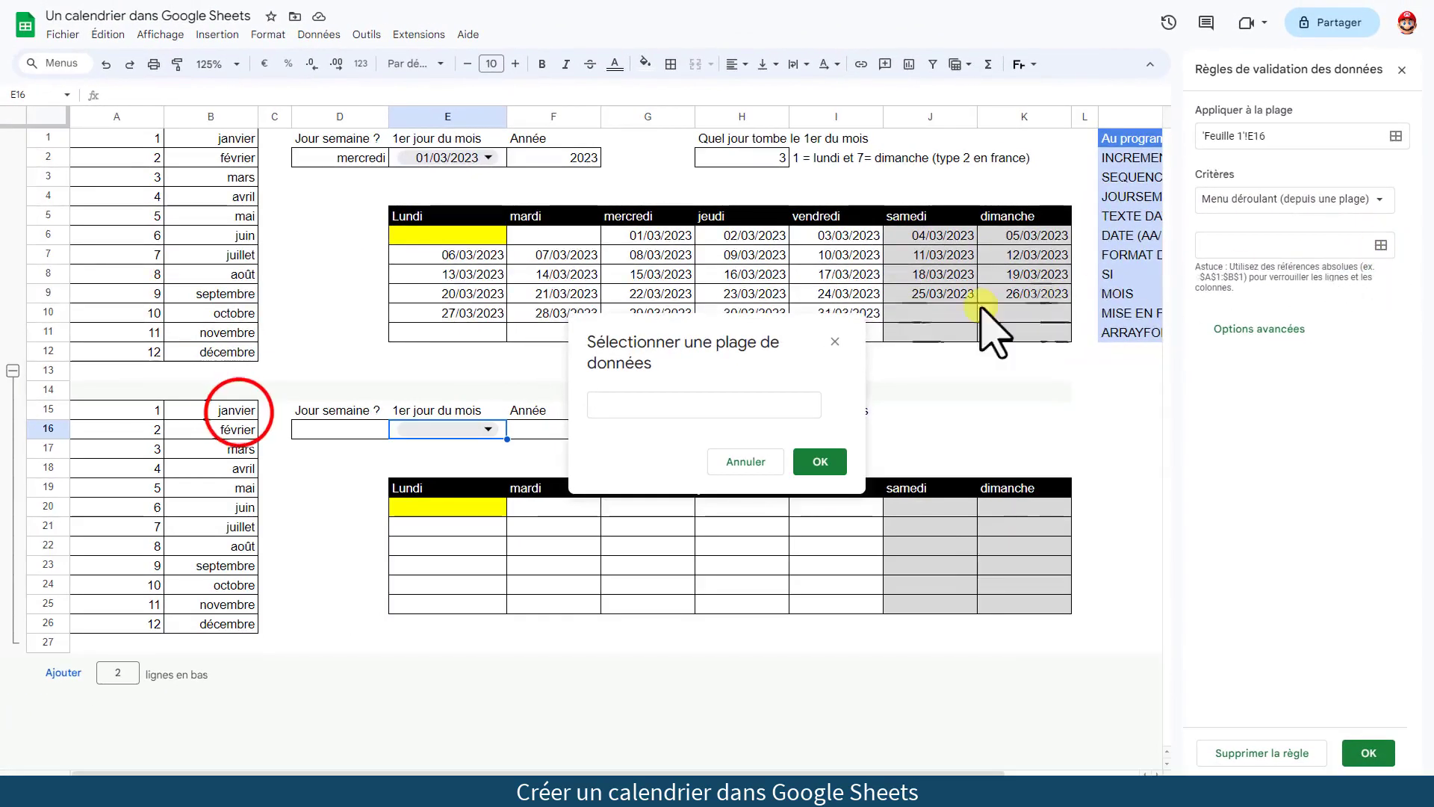
{"action": "left_click_drag", "start_coordinate": [238, 412], "coordinate": [224, 623]}
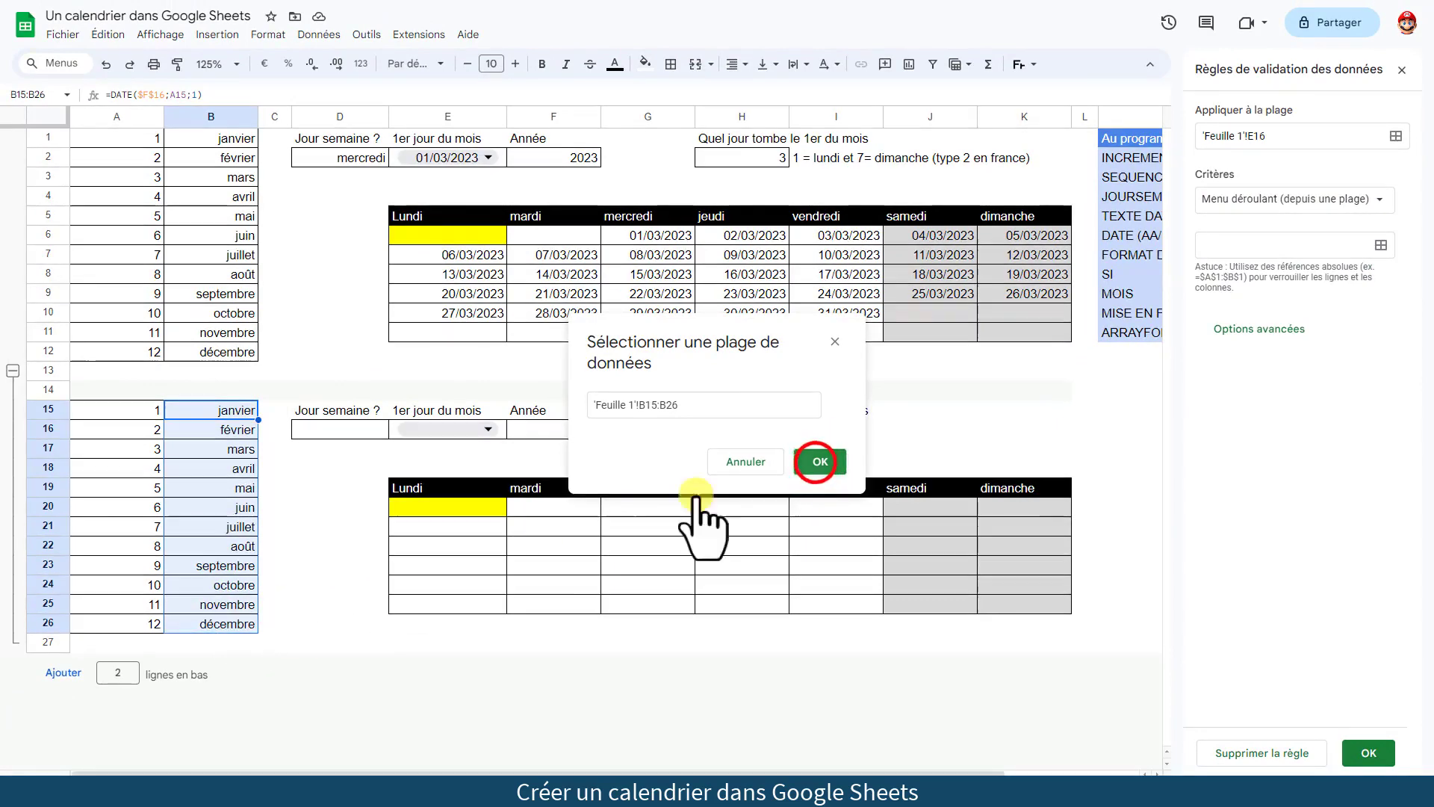
{"action": "left_click", "coordinate": [821, 462]}
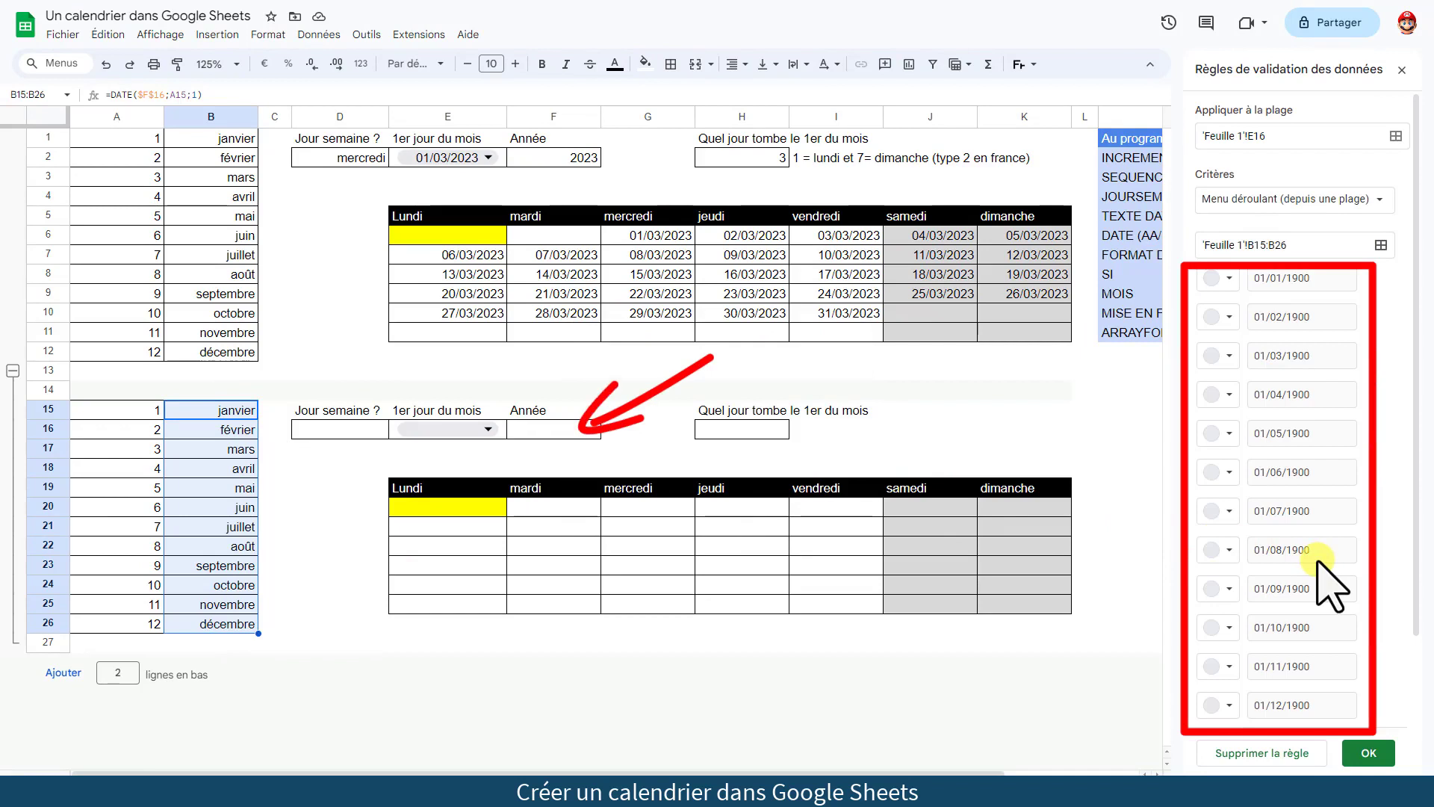
Enter the year 2023 in the "Année" cell F16.
{"action": "left_click", "coordinate": [562, 432]}
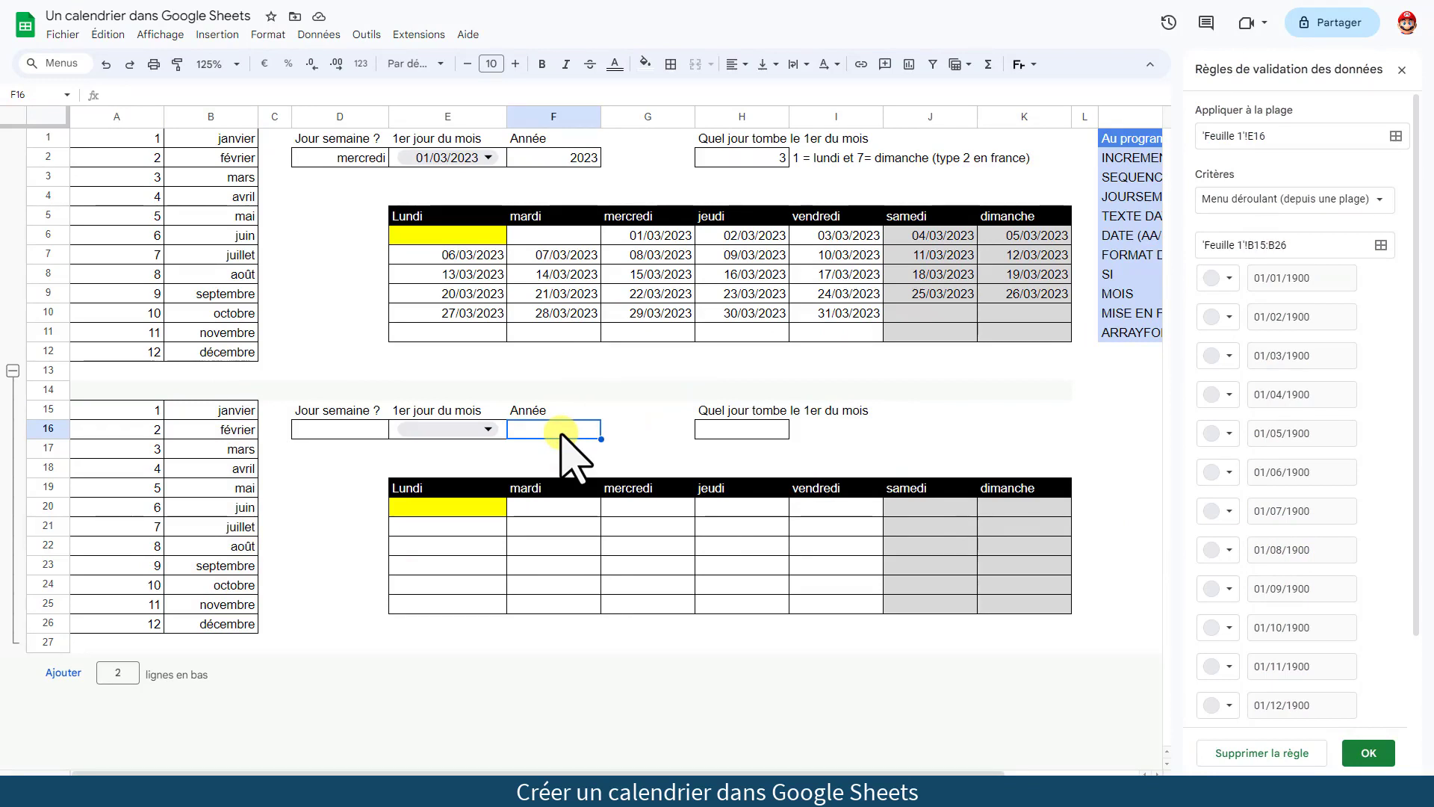
{"action": "type", "text": "2023"}
{"action": "key", "text": "Return"}
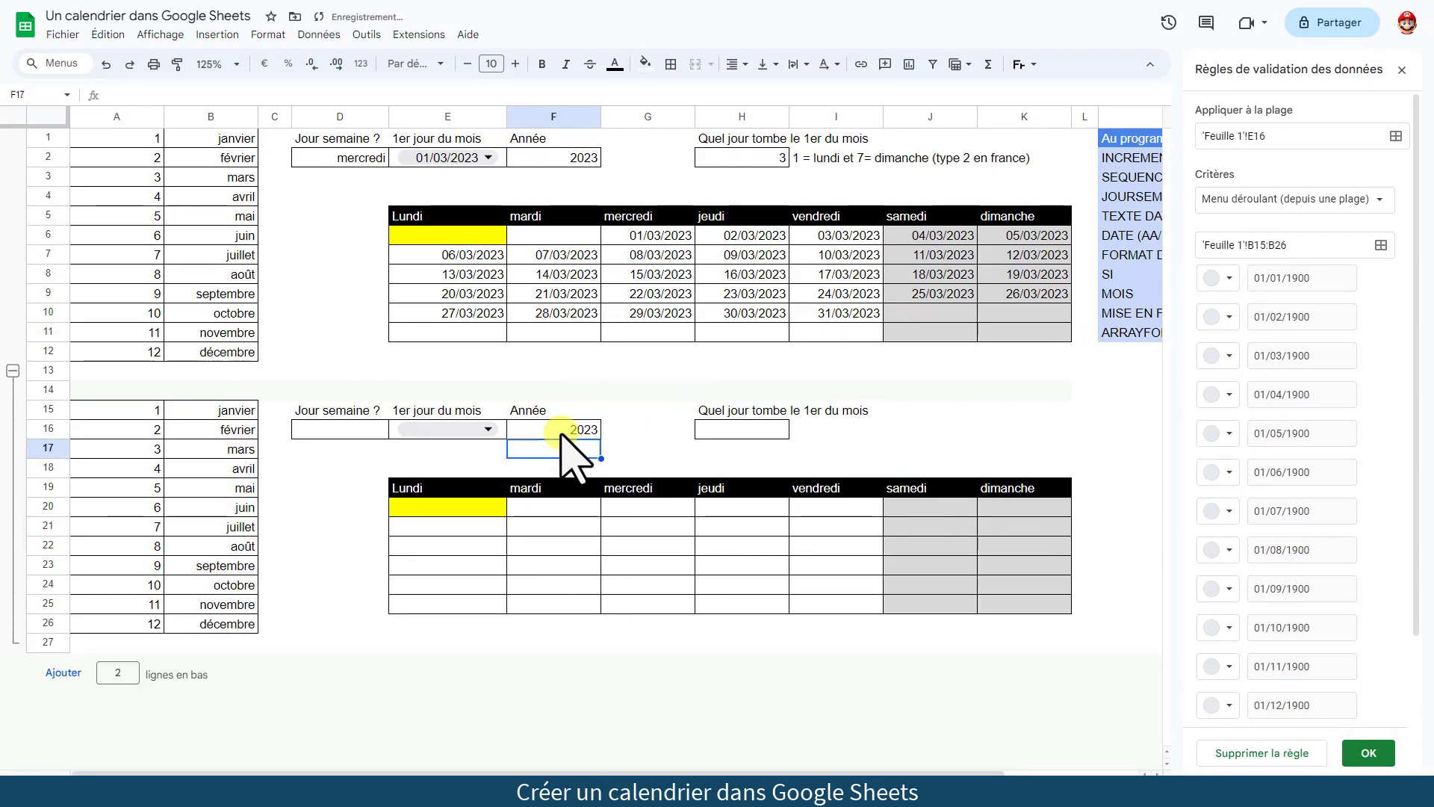
Apply the data validation rule and choose mars in the "1er jour du mois" dropdown in E16.
{"action": "left_click", "coordinate": [1368, 752]}
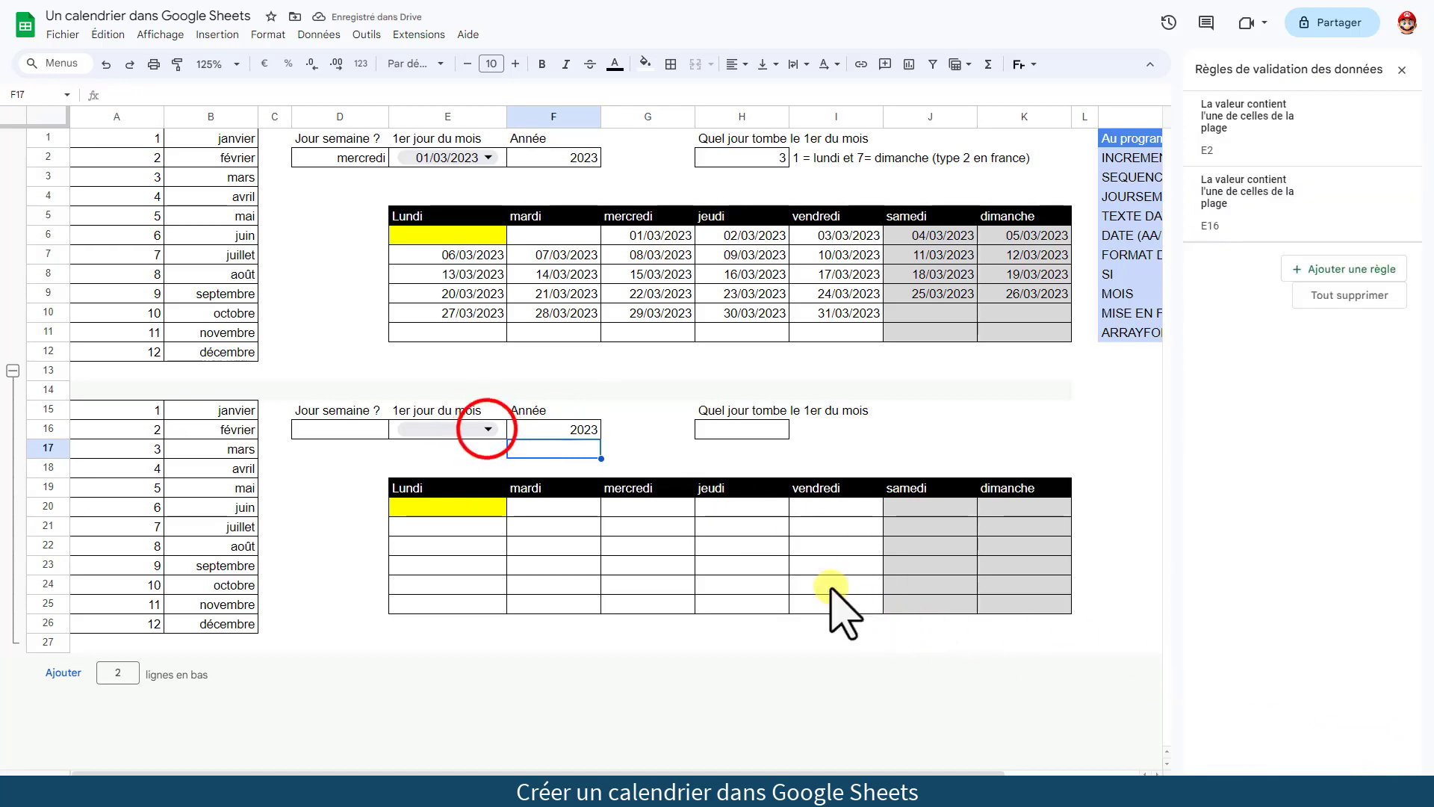
{"action": "left_click", "coordinate": [486, 430]}
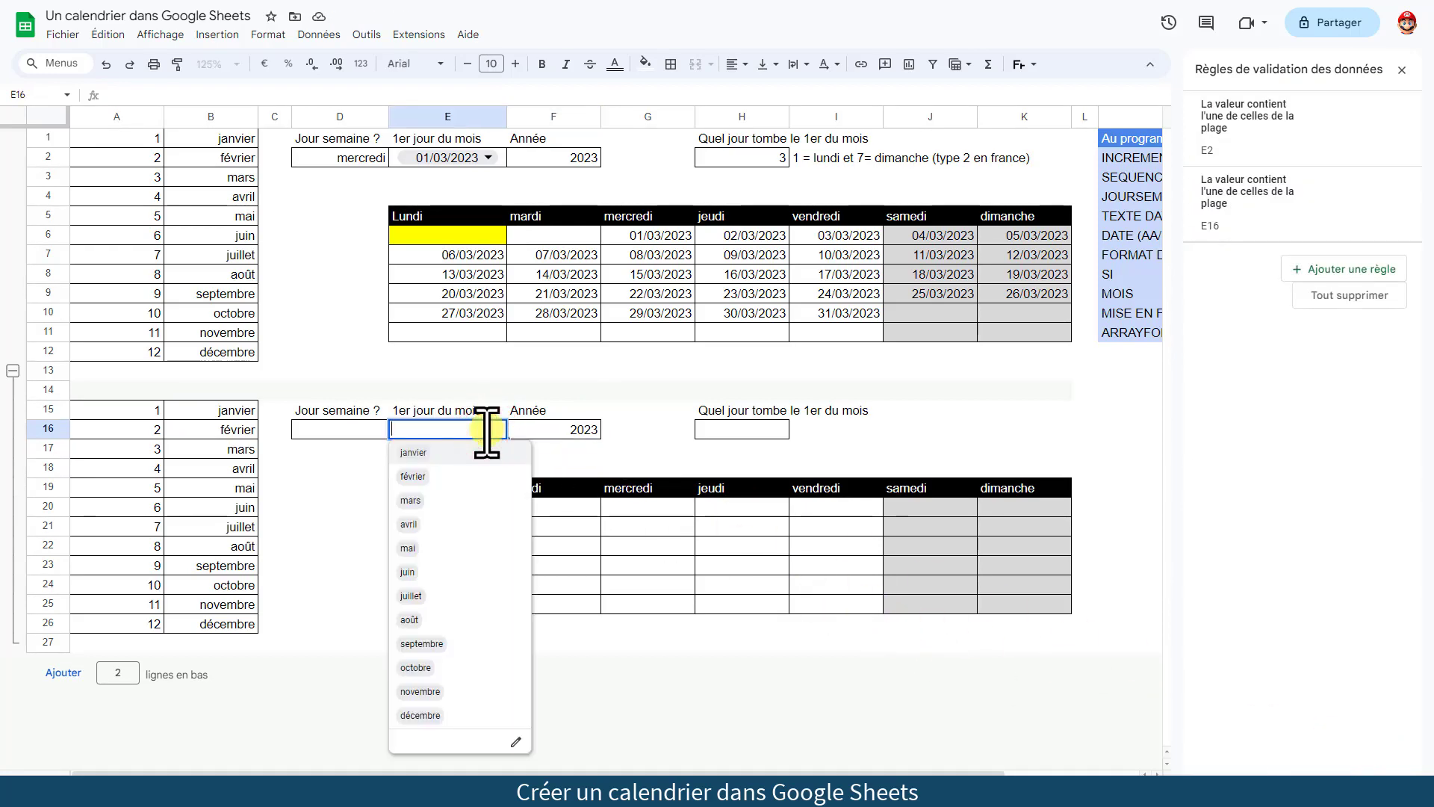
{"action": "left_click", "coordinate": [407, 499]}
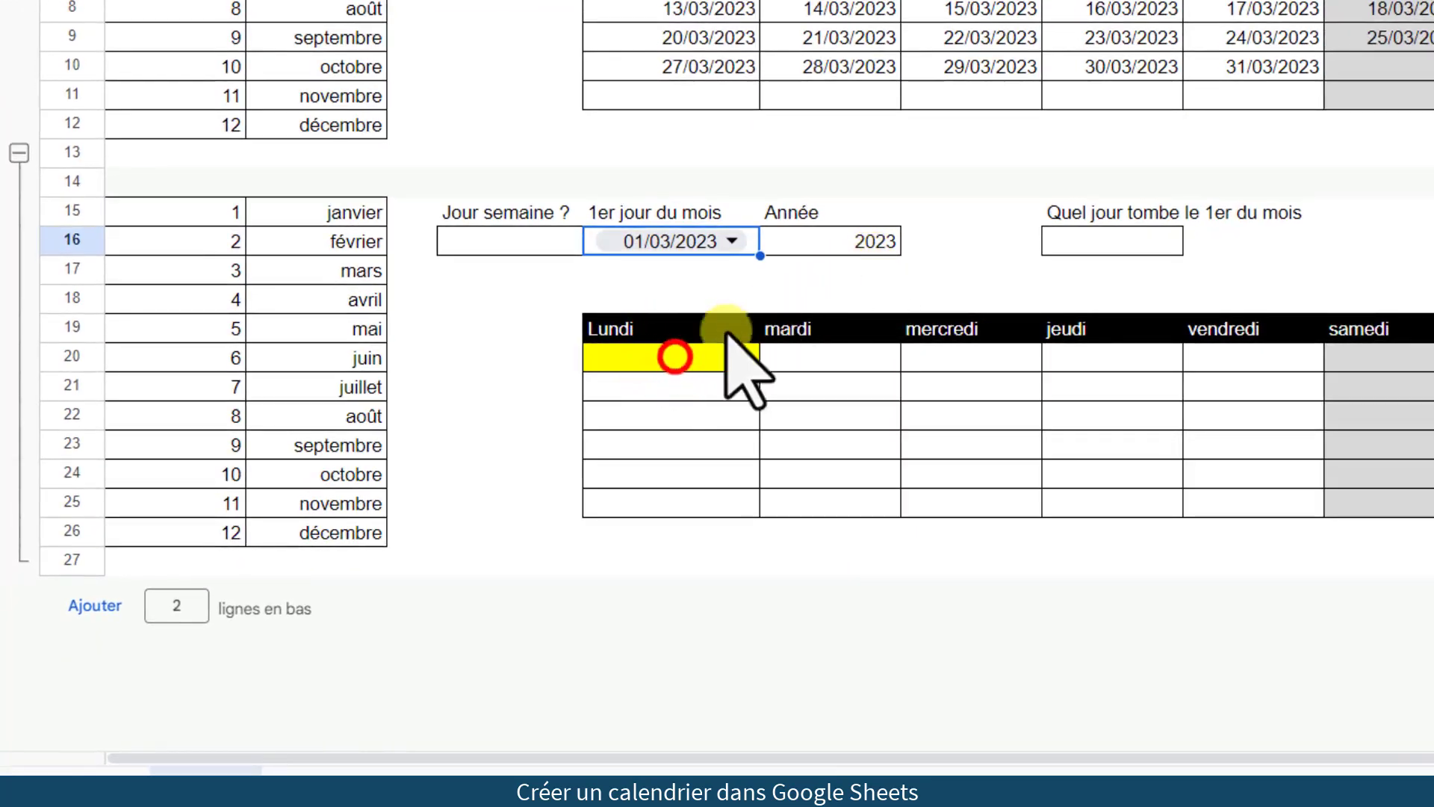
Enter =SEQUENCE(6;7;E16;1) in the yellow cell E20 to fill the calendar grid with dates from the first of the month.
{"action": "left_click", "coordinate": [676, 357]}
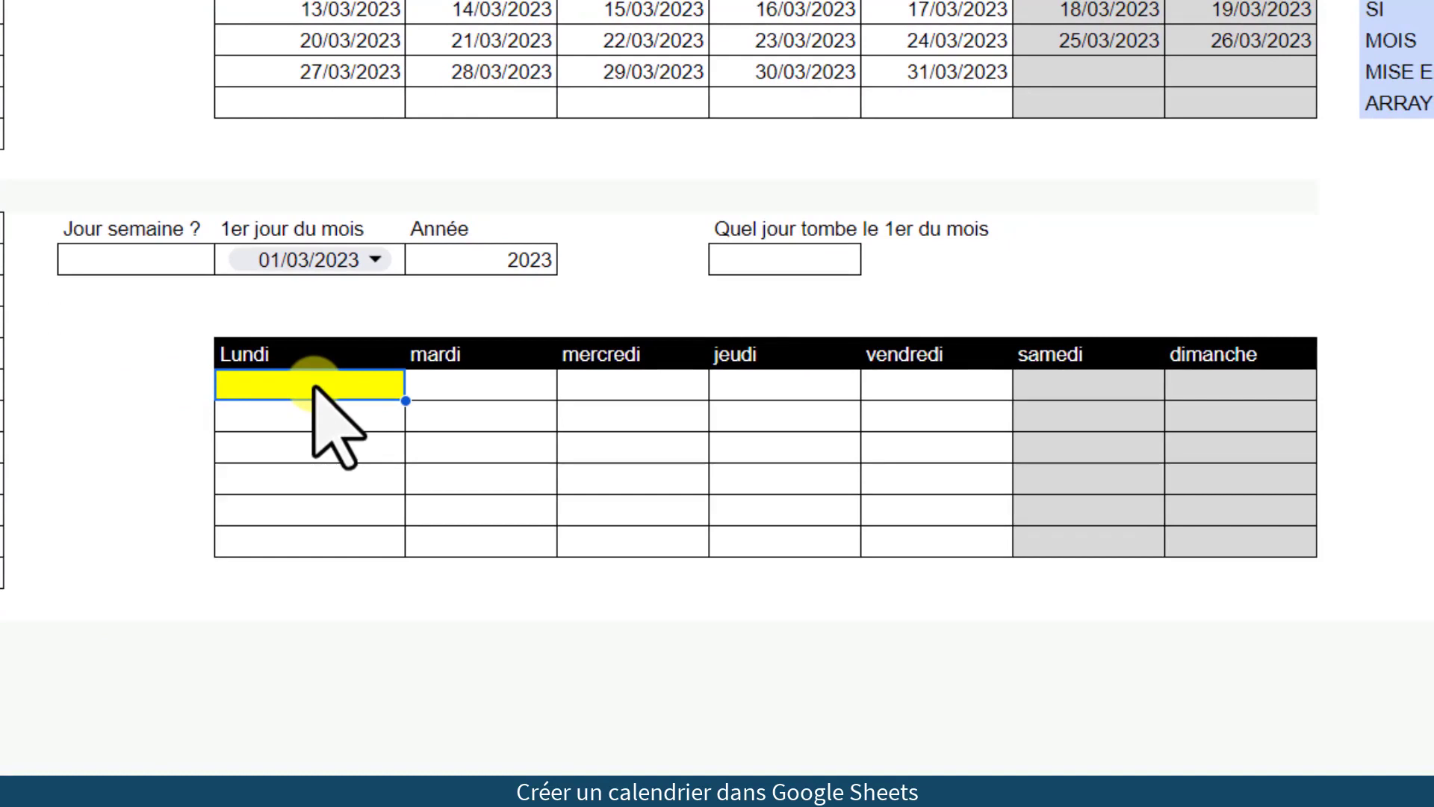
{"action": "type", "text": "="}
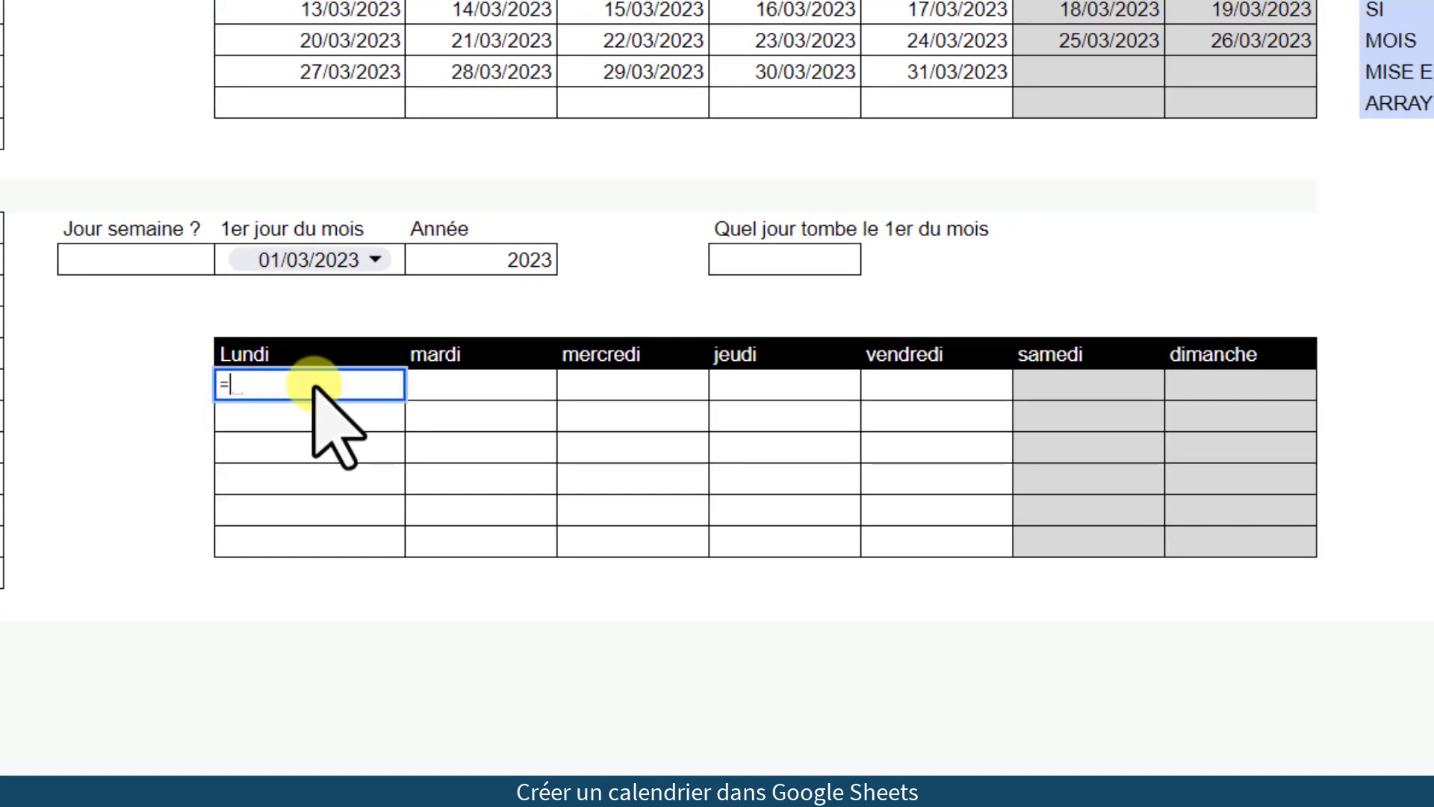
{"action": "type", "text": "SEQUENCE("}
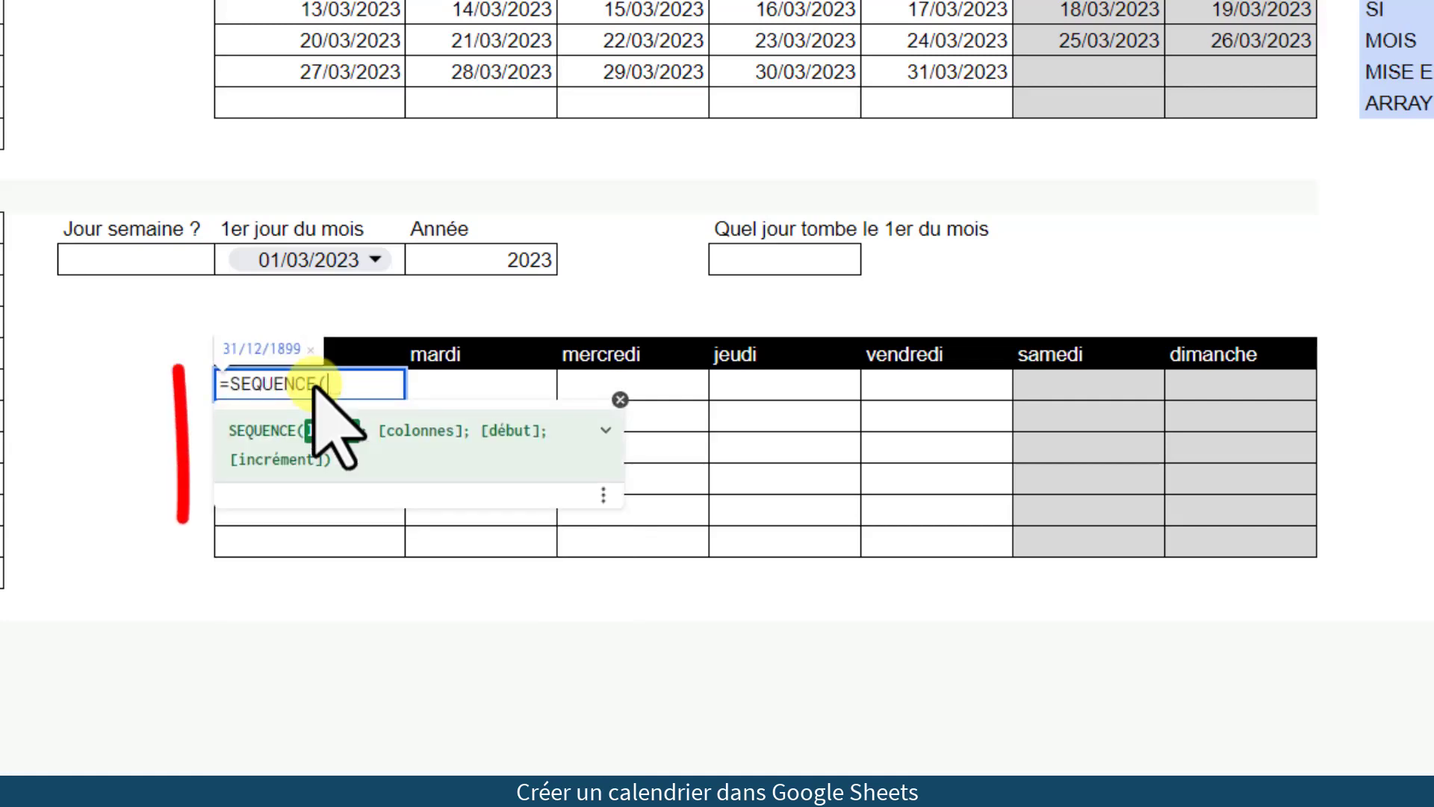
{"action": "type", "text": "6"}
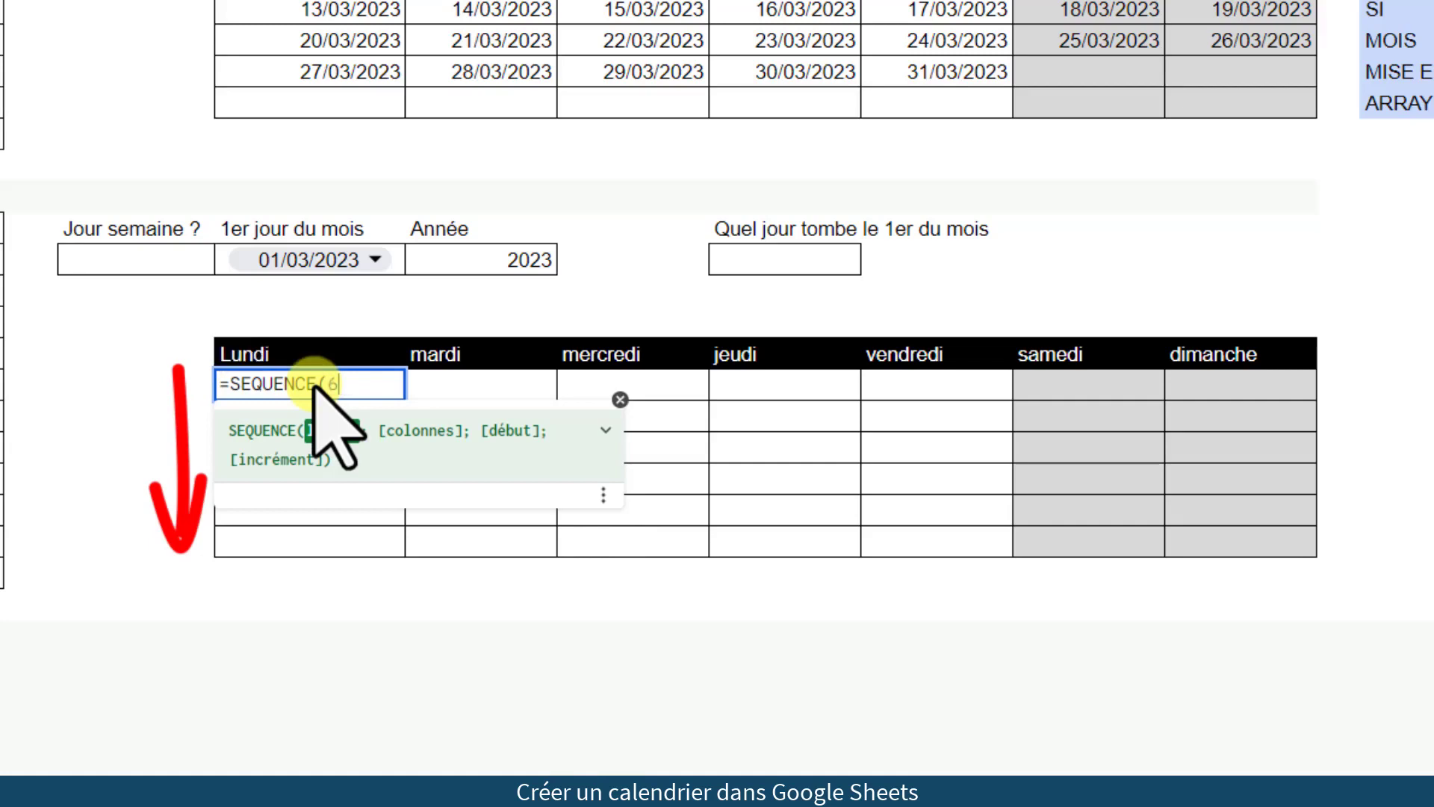
{"action": "type", "text": "; "}
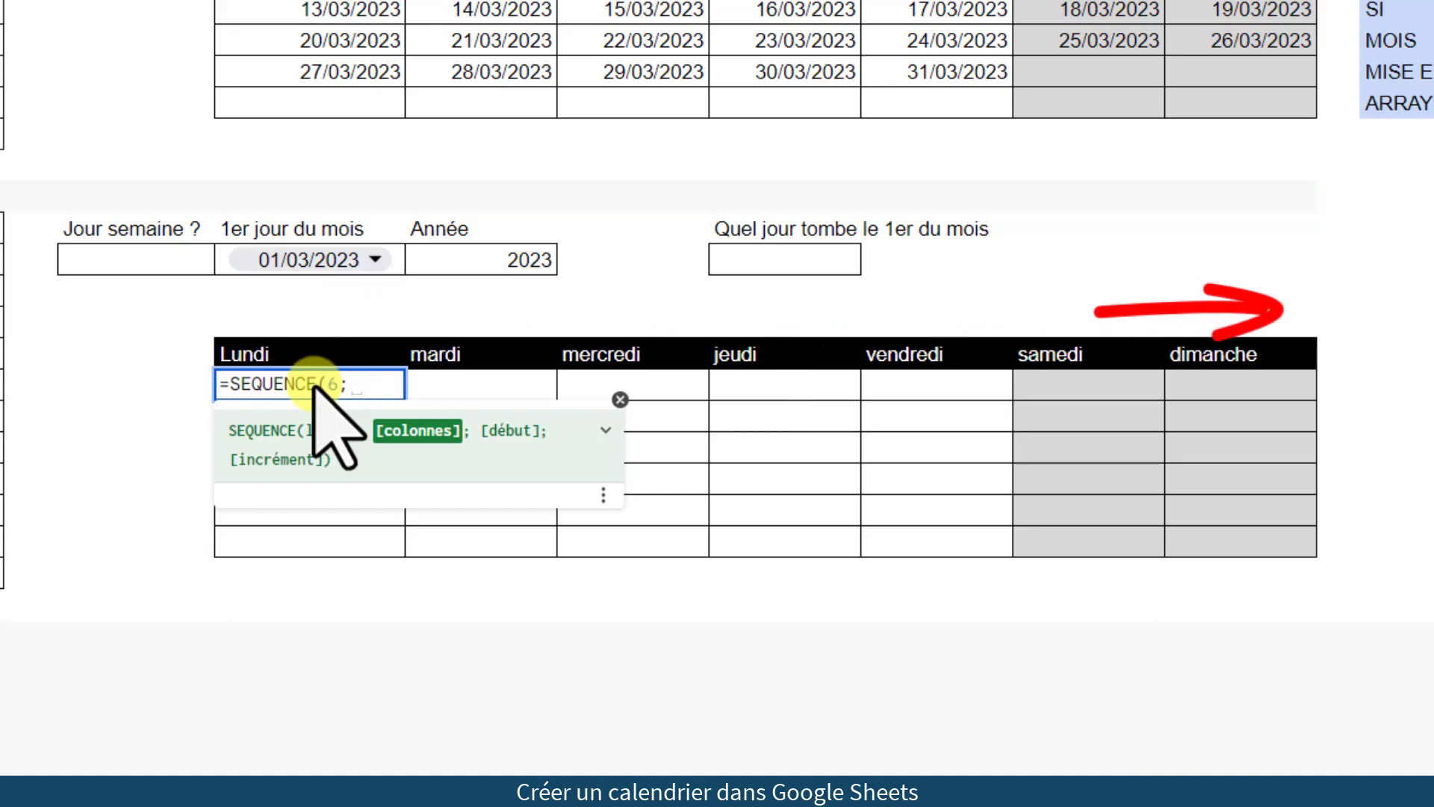
{"action": "type", "text": "7"}
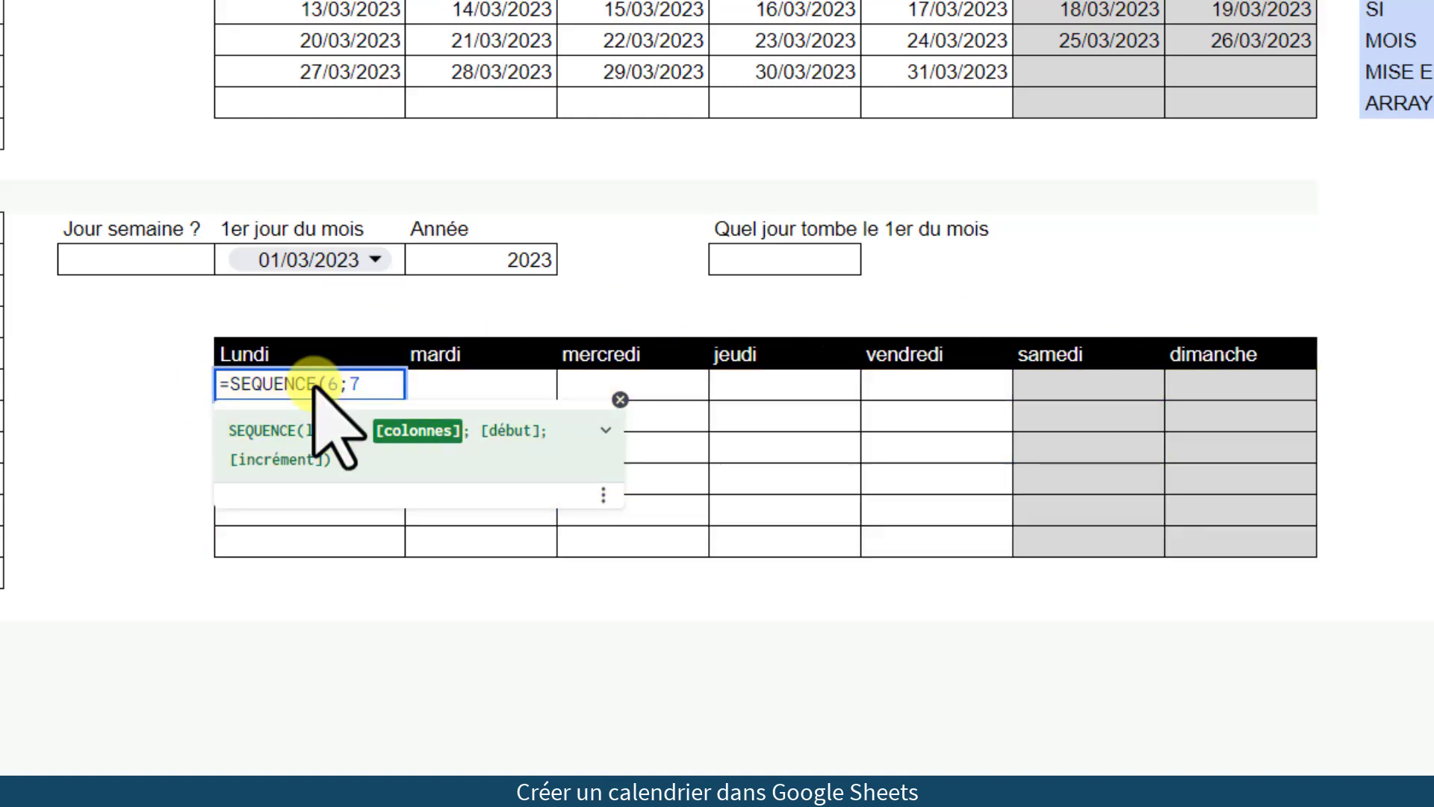
{"action": "type", "text": ";"}
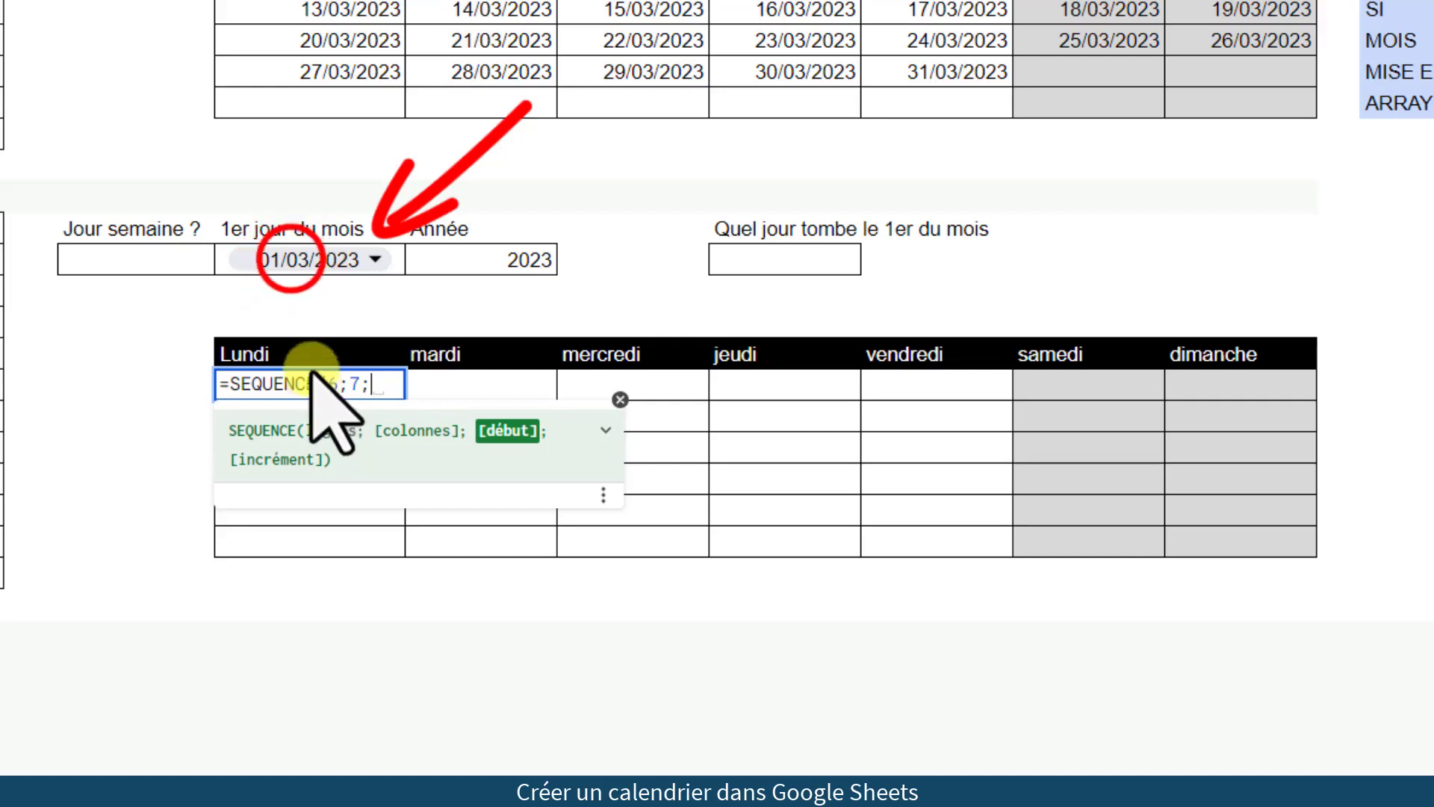
{"action": "left_click", "coordinate": [292, 261]}
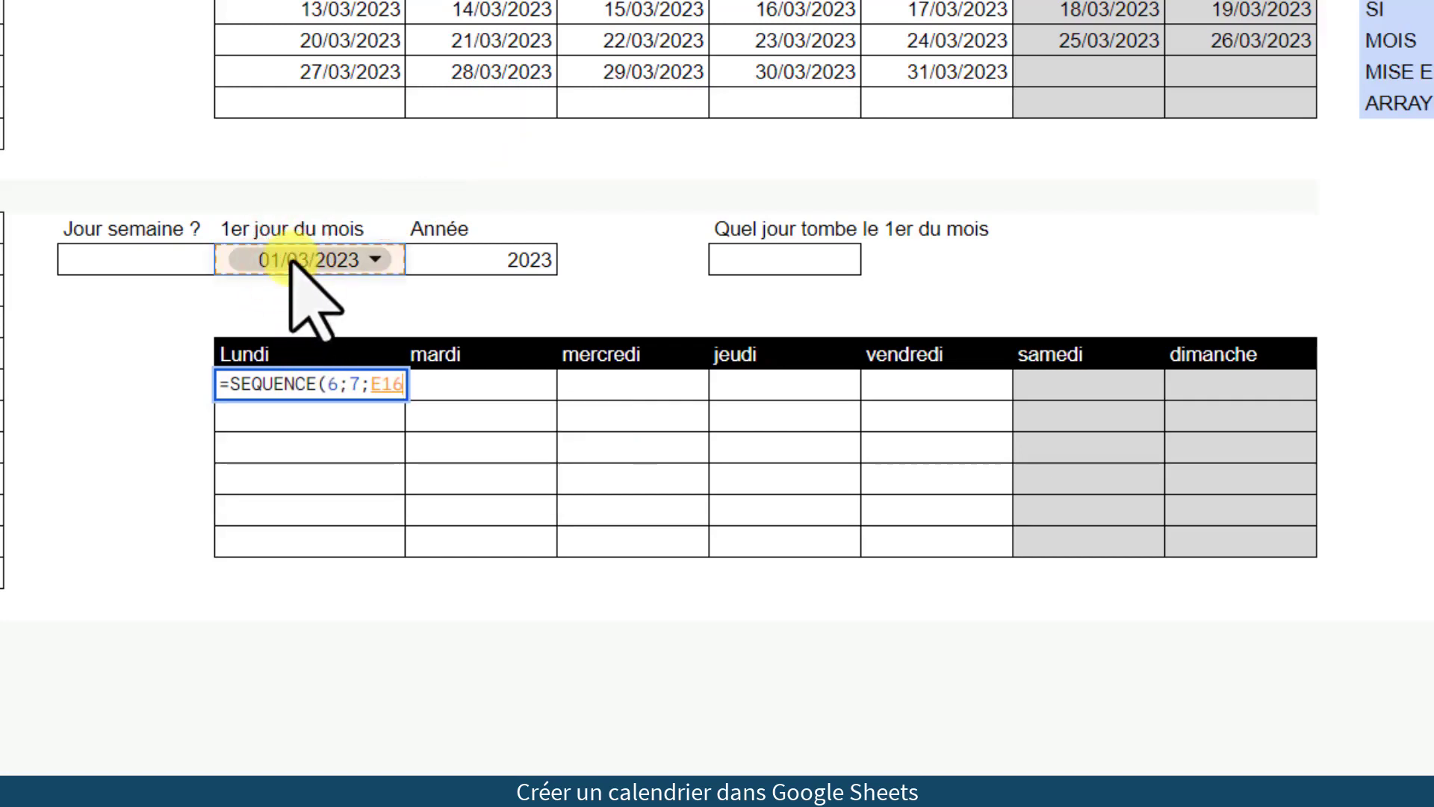
{"action": "type", "text": ";1"}
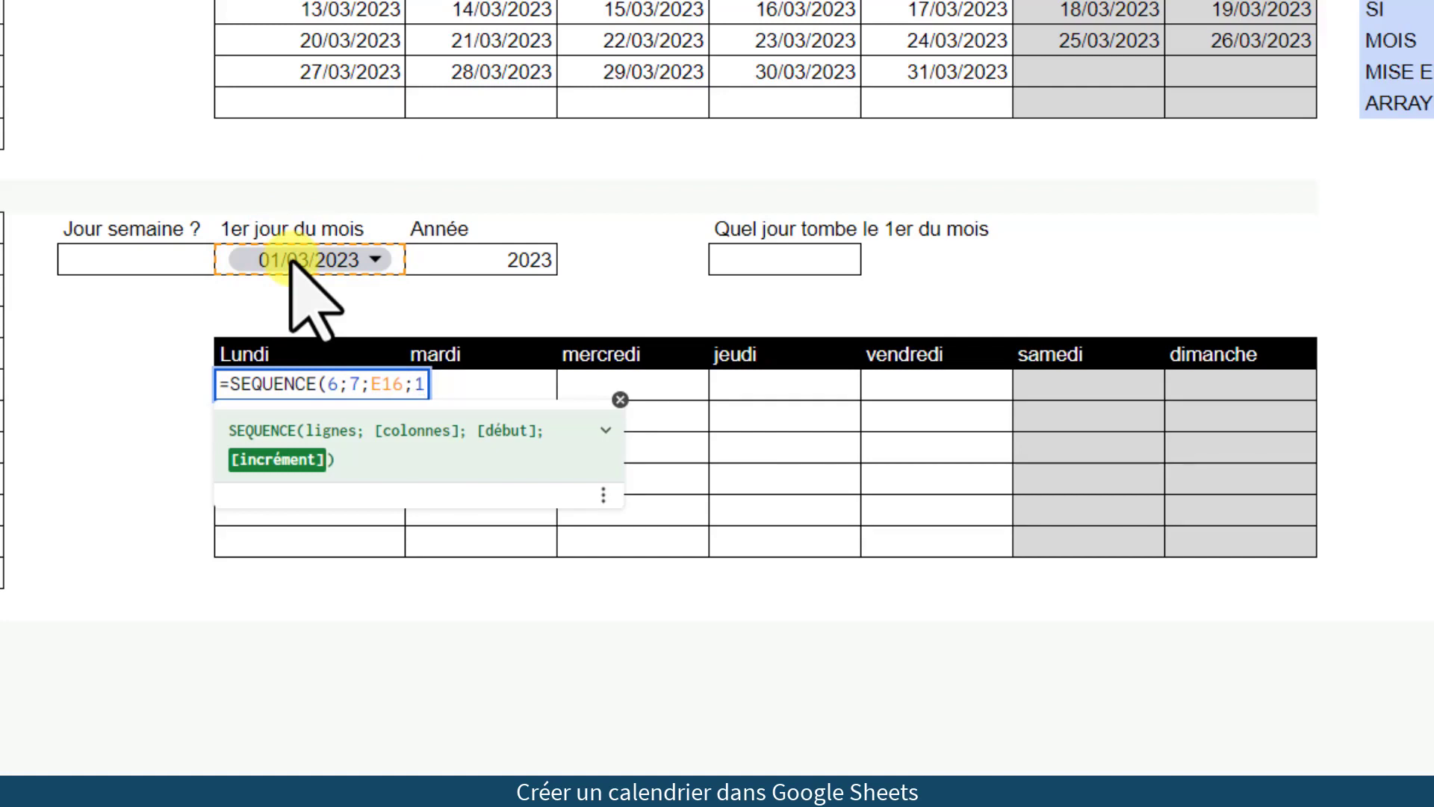
{"action": "type", "text": ")"}
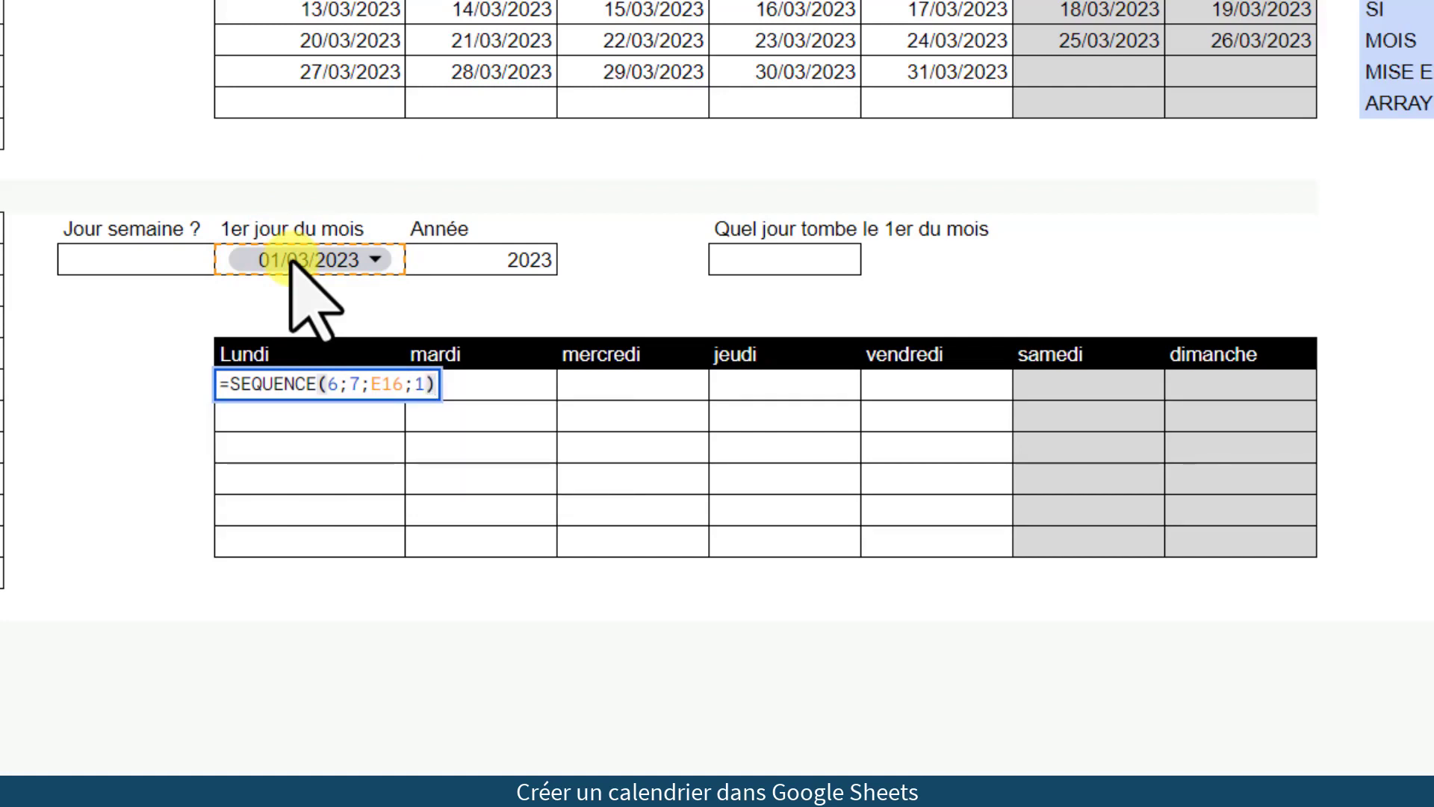
{"action": "key", "text": "Return"}
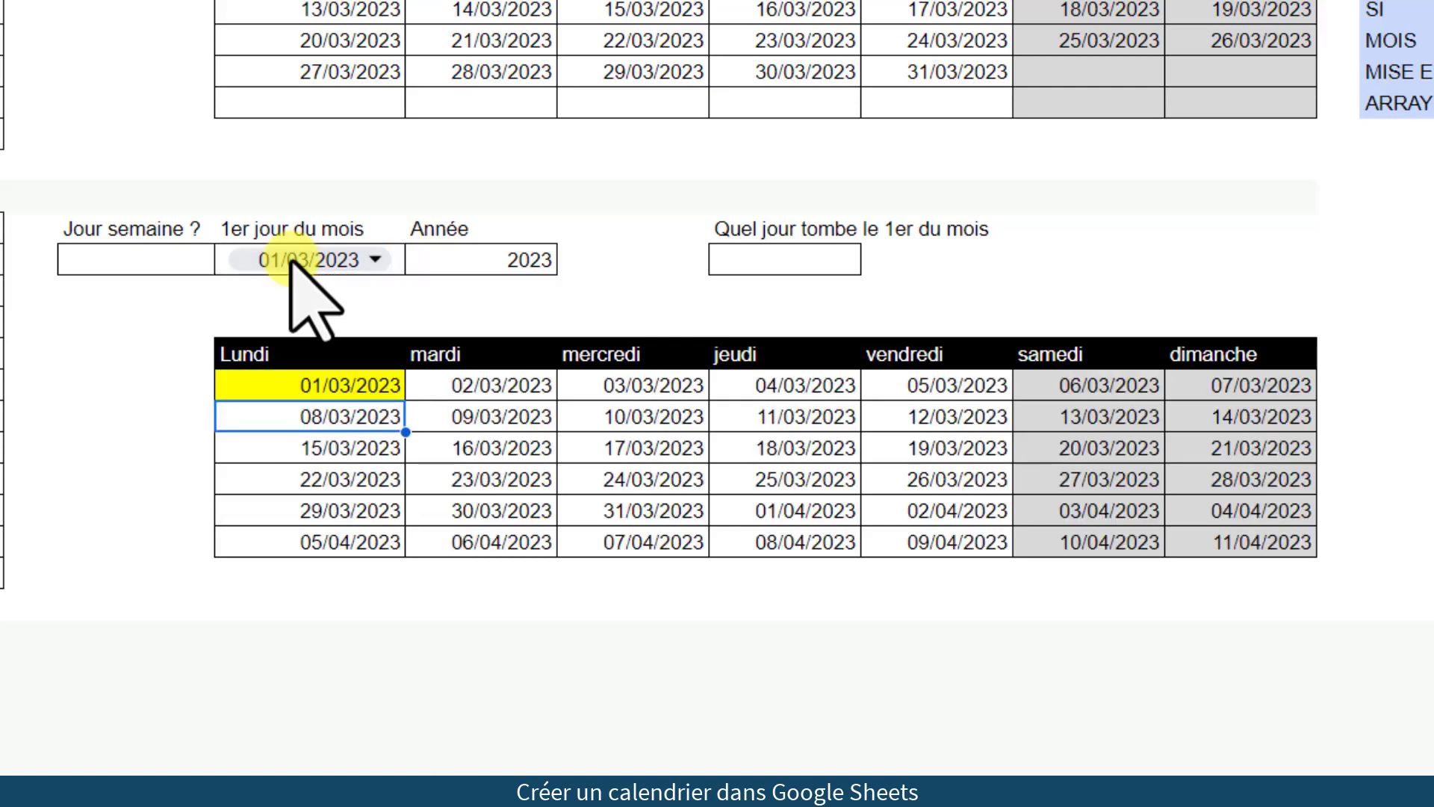
{"action": "left_click", "coordinate": [291, 387]}
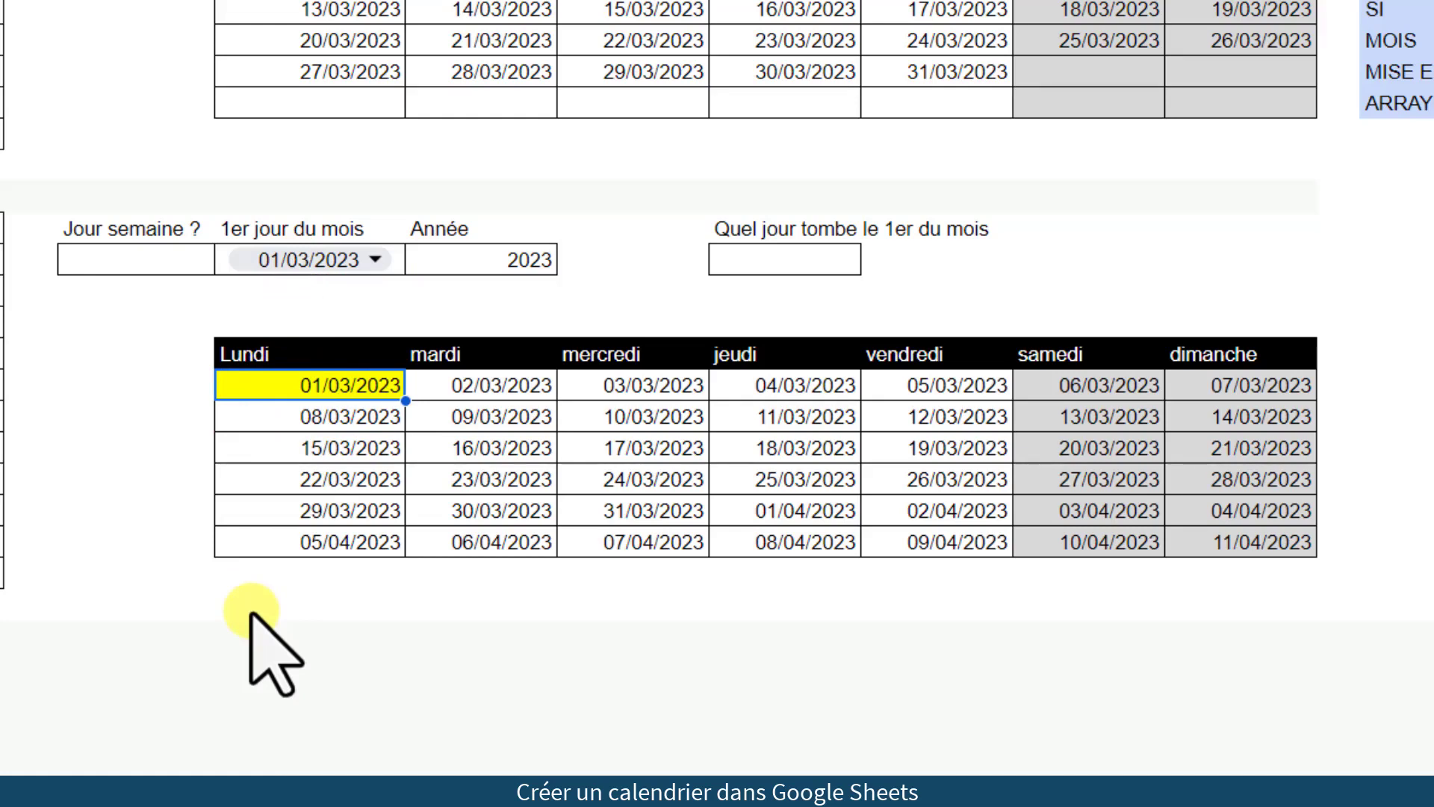
{"action": "left_click", "coordinate": [506, 388]}
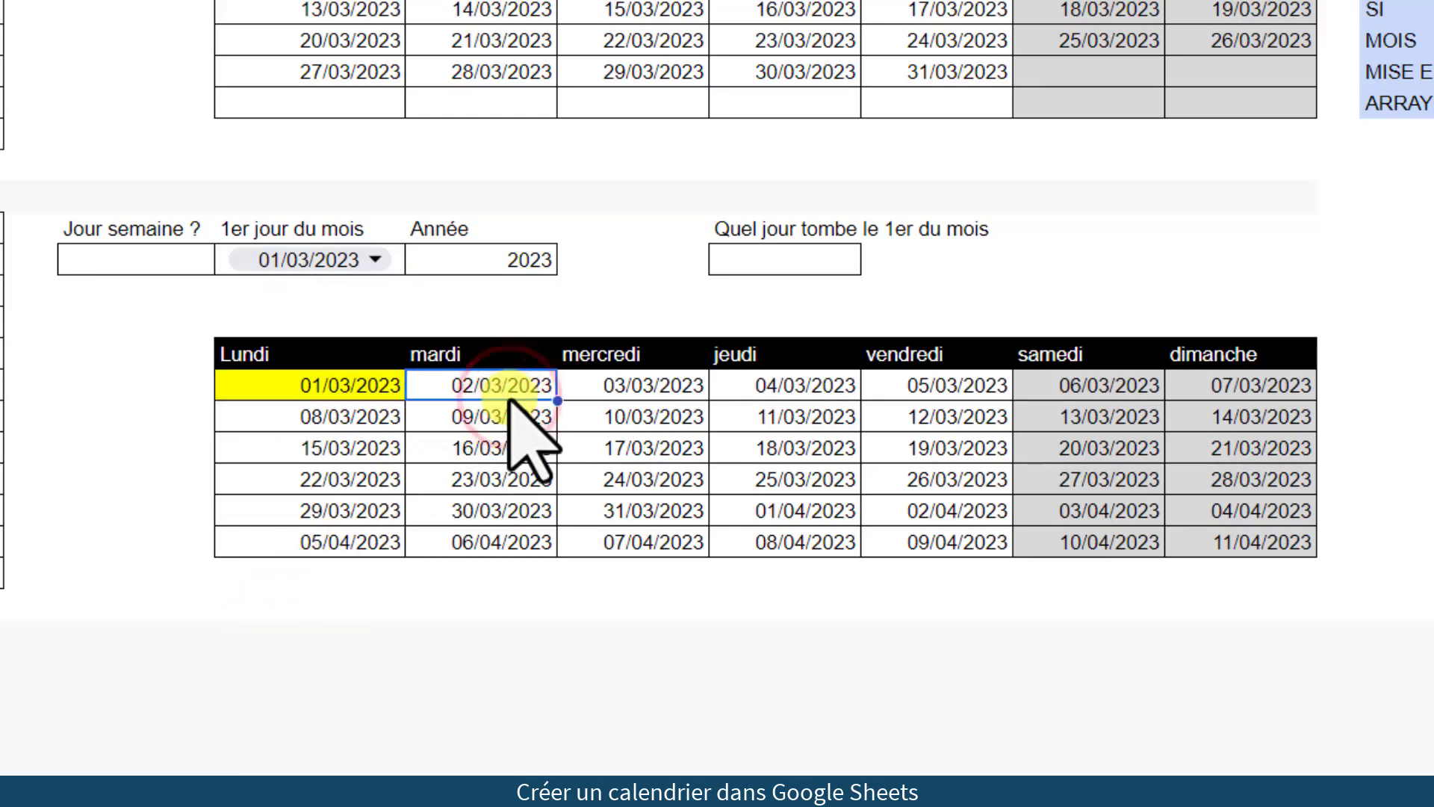
{"action": "left_click", "coordinate": [1287, 388]}
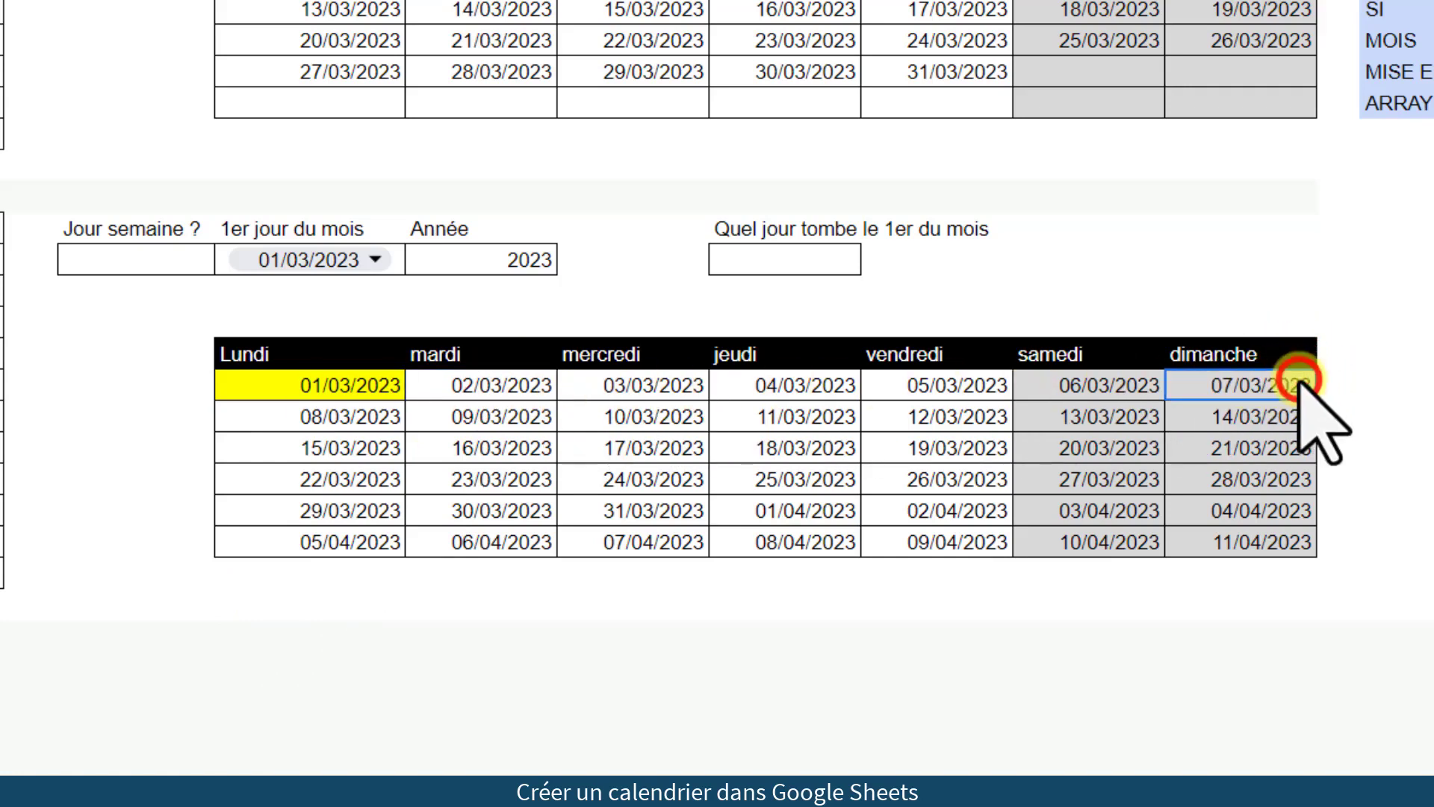
{"action": "left_click", "coordinate": [352, 416]}
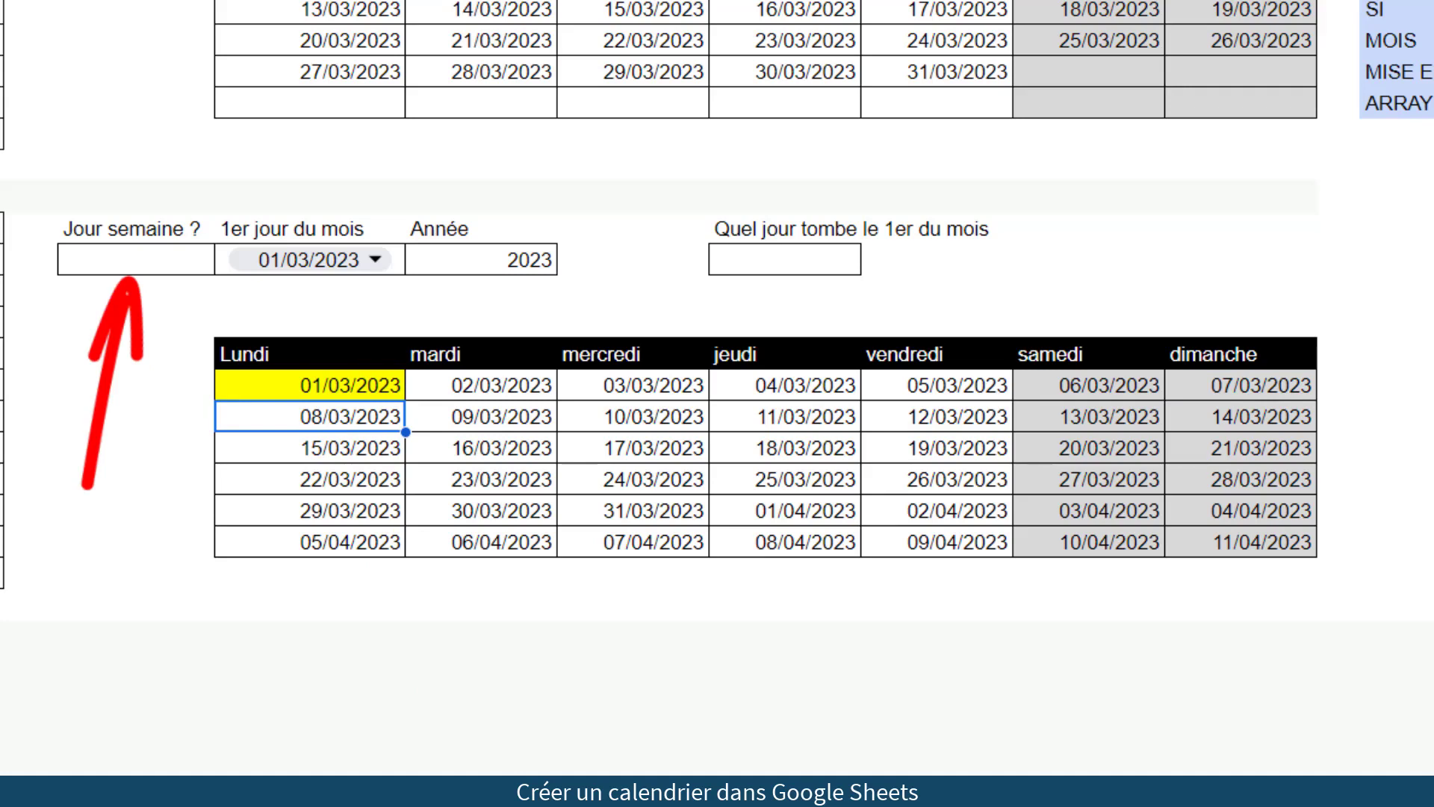
Enter the formula =TEXTE(E16;"dddd") in the "Jour semaine ?" cell D16 to get the full weekday name.
{"action": "left_click", "coordinate": [114, 258]}
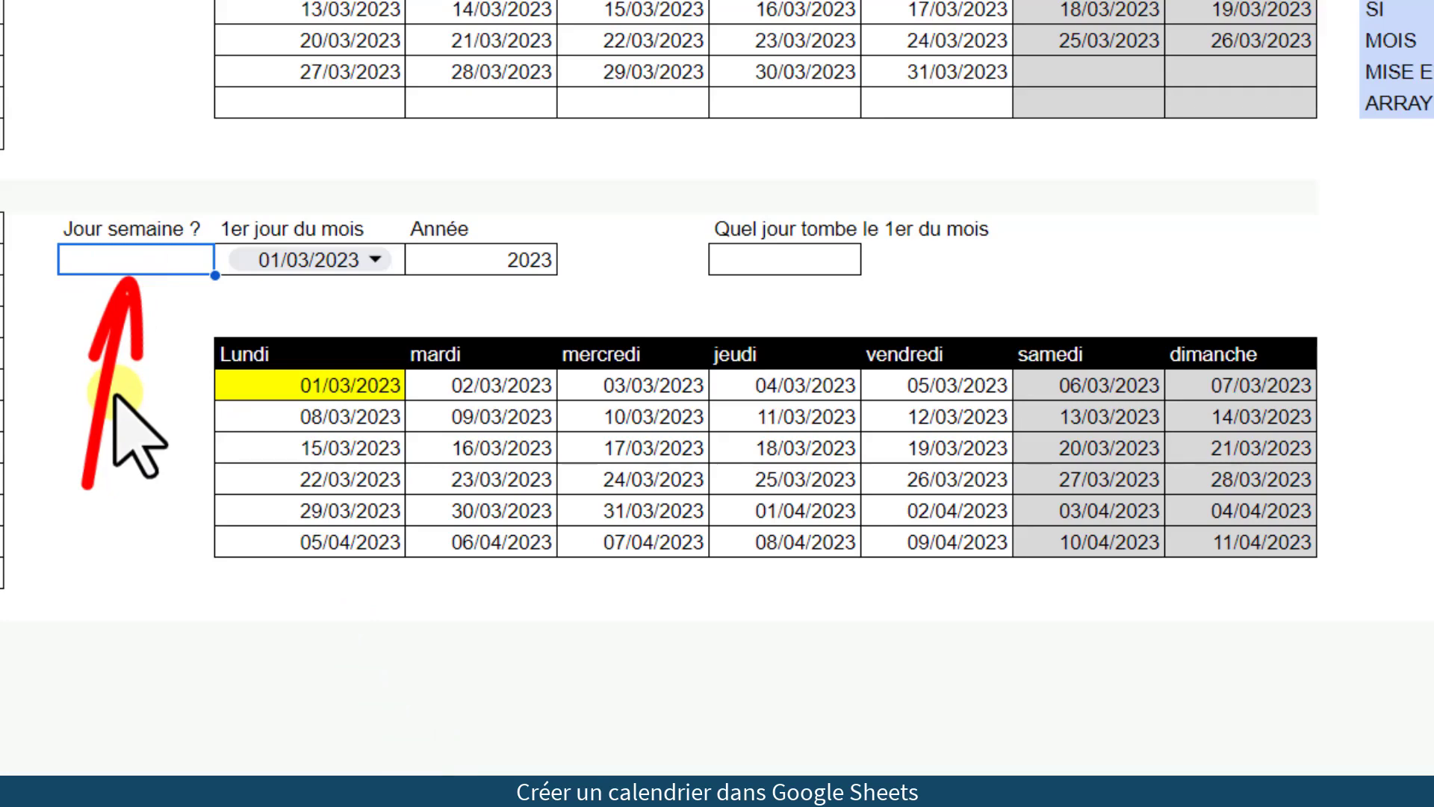
{"action": "type", "text": "=TEXTE"}
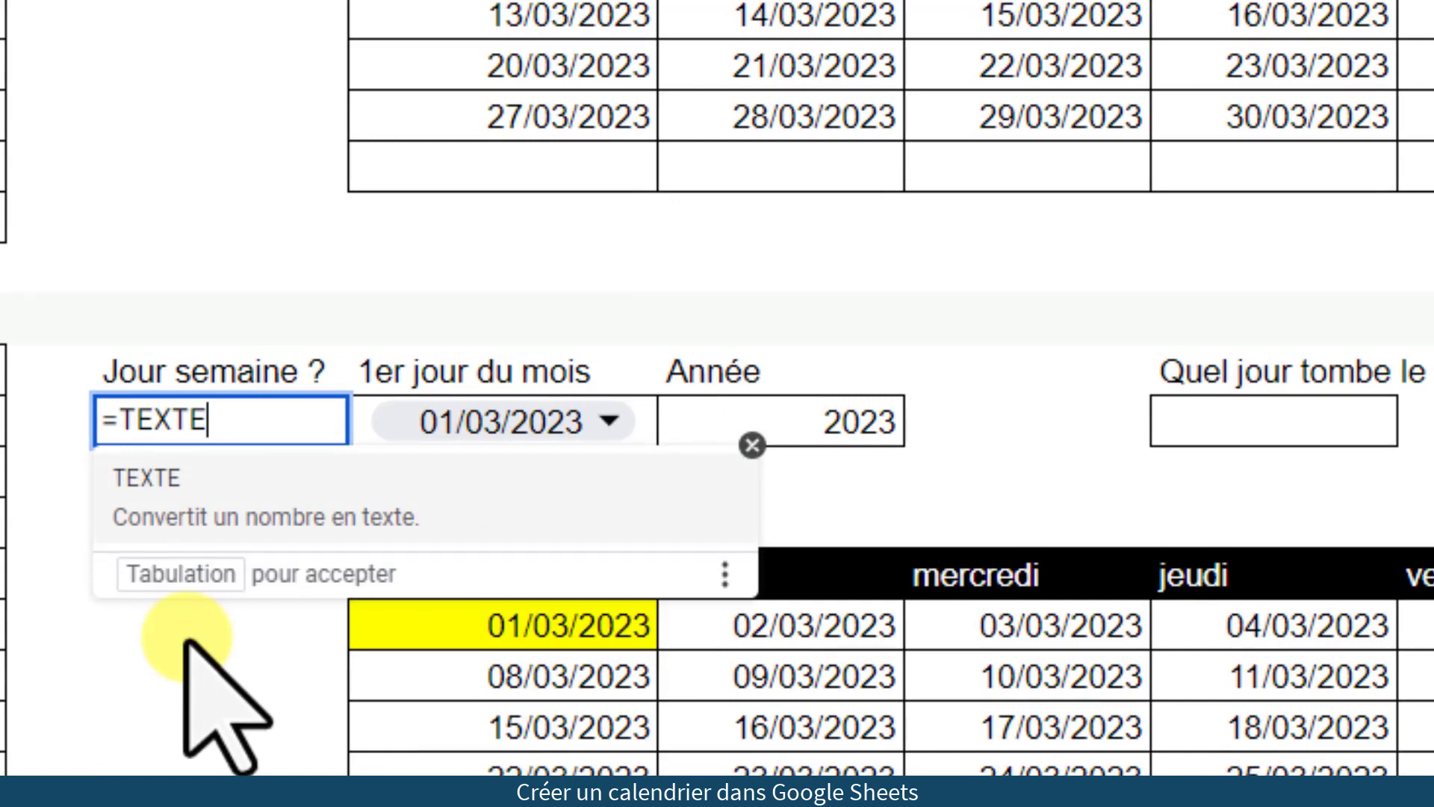
{"action": "type", "text": "("}
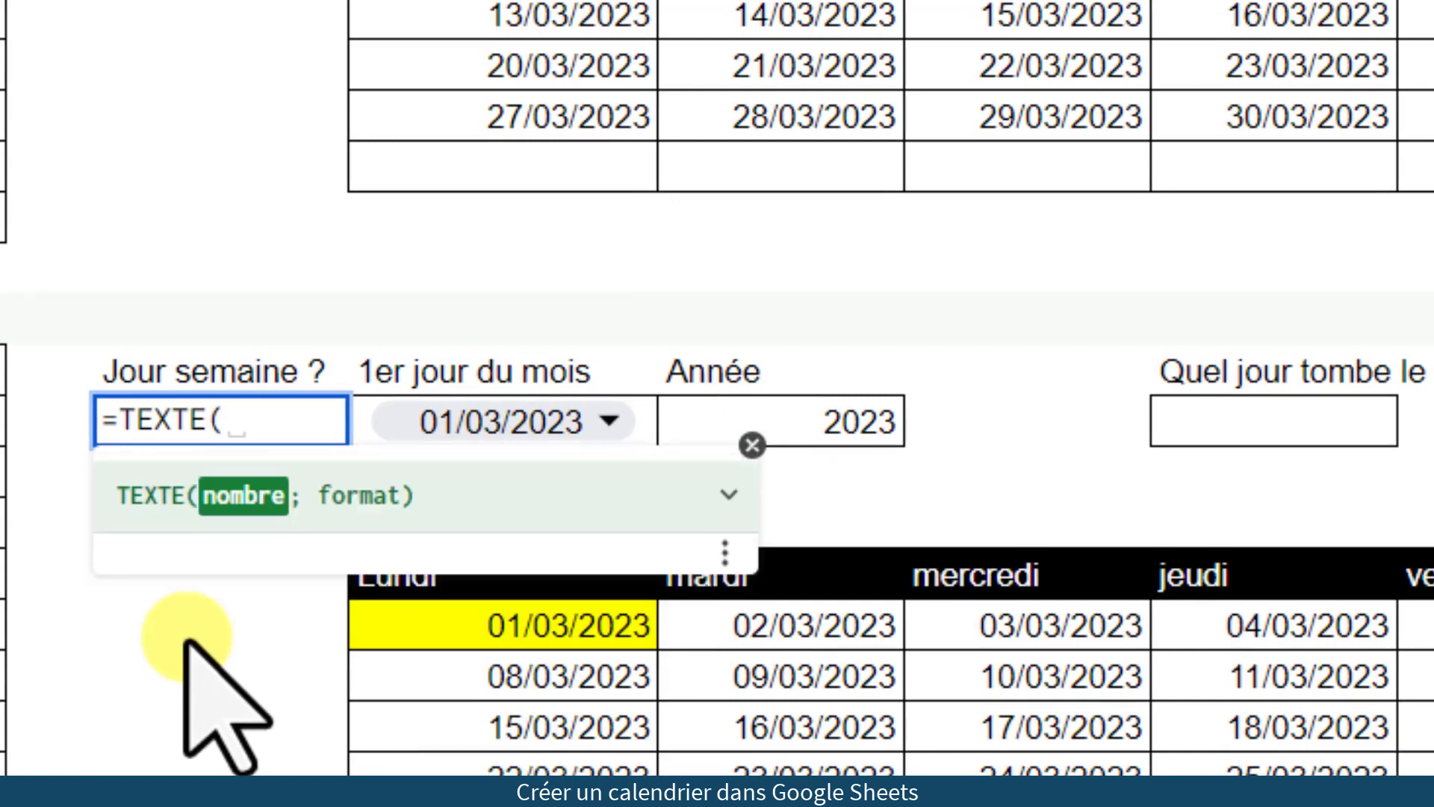
{"action": "left_click", "coordinate": [515, 424]}
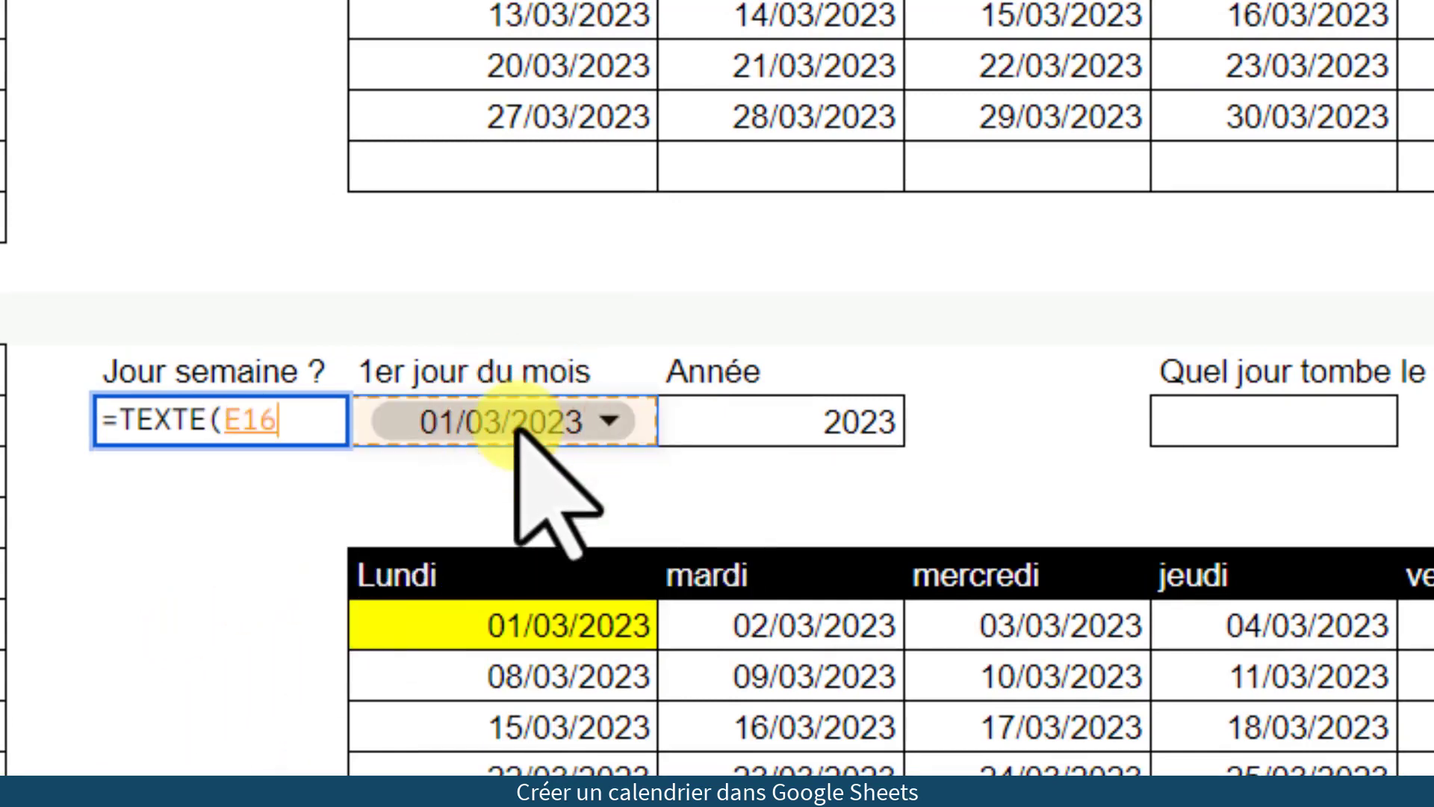
{"action": "type", "text": "; "}
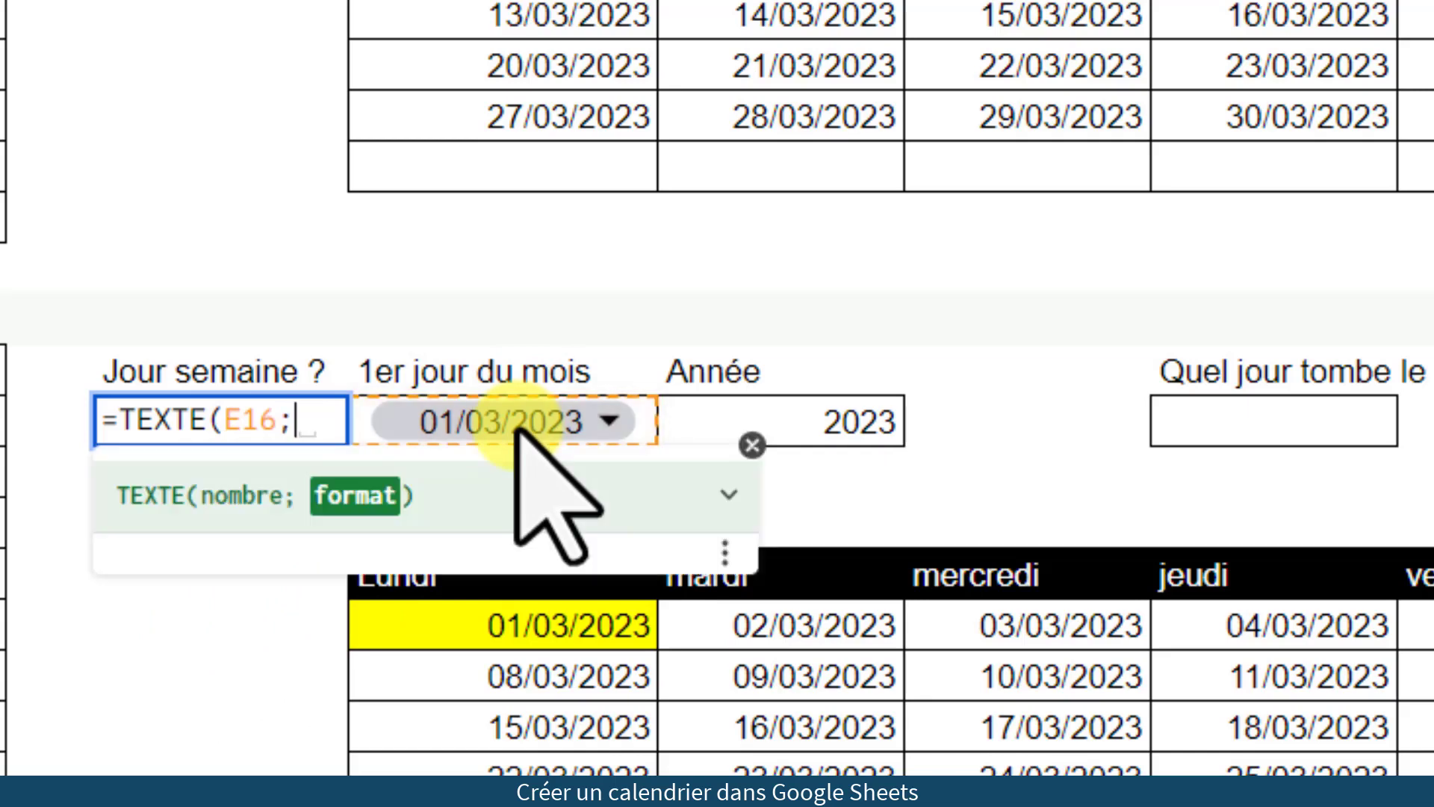
{"action": "type", "text": "\"\")"}
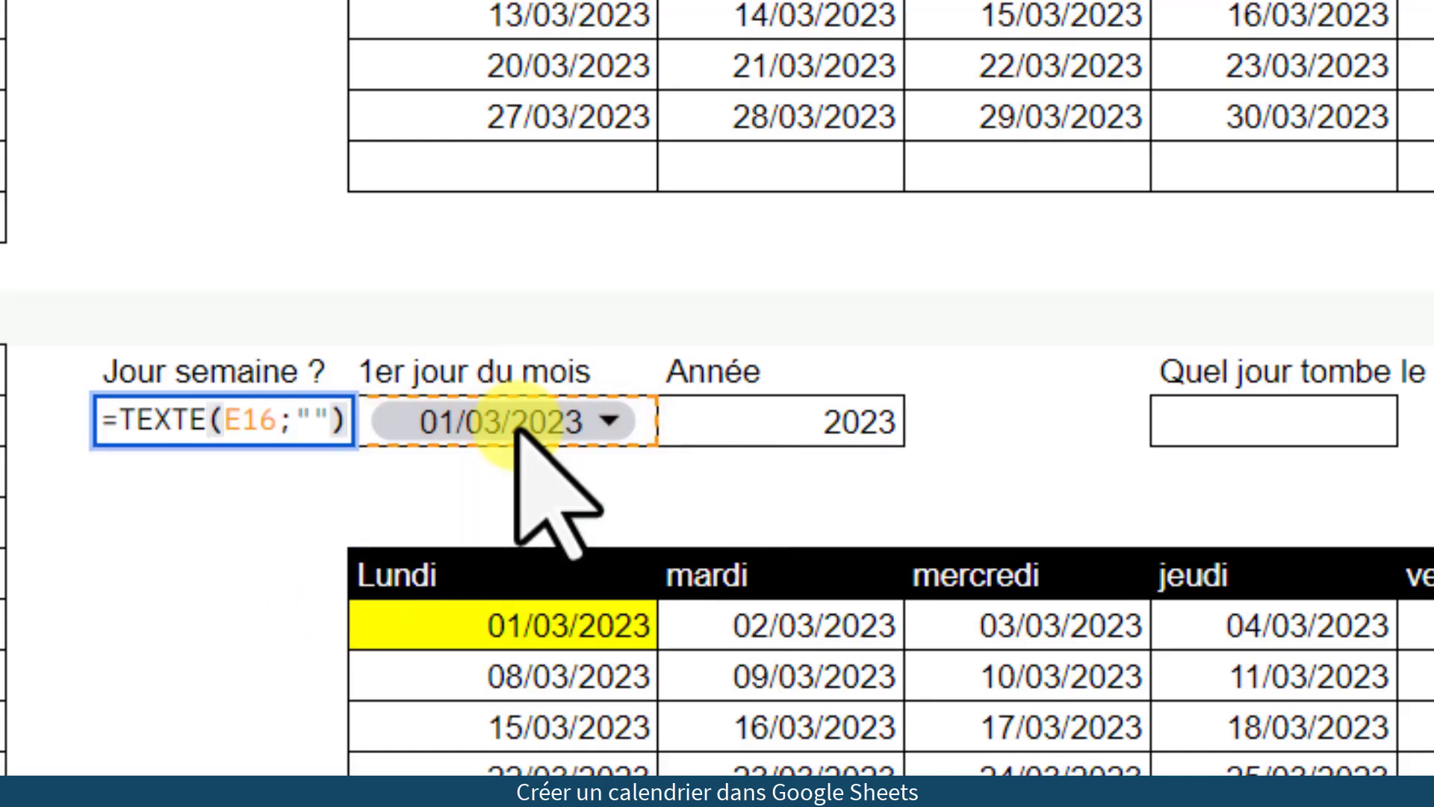
{"action": "key", "text": "Left"}
{"action": "key", "text": "Left"}
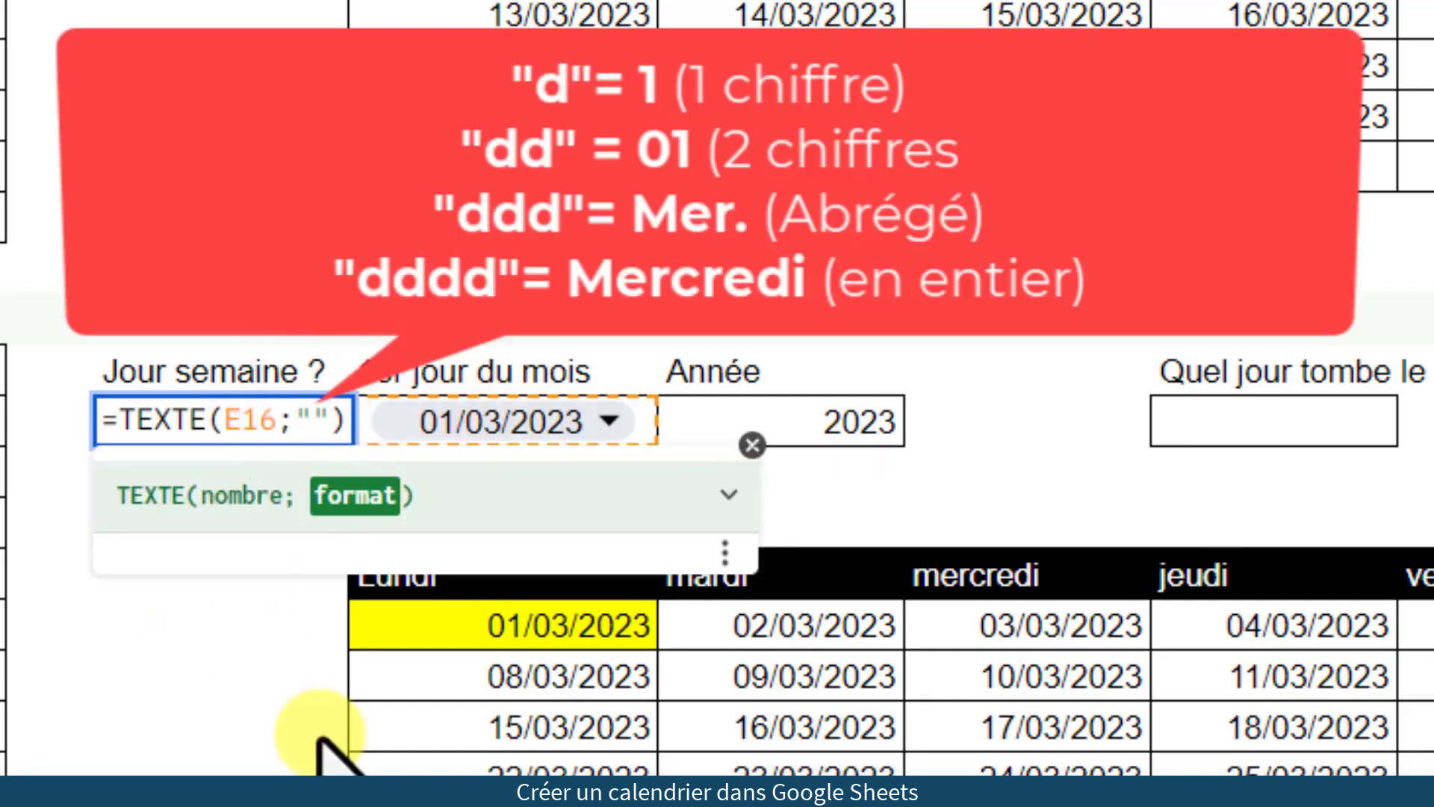
{"action": "type", "text": "d"}
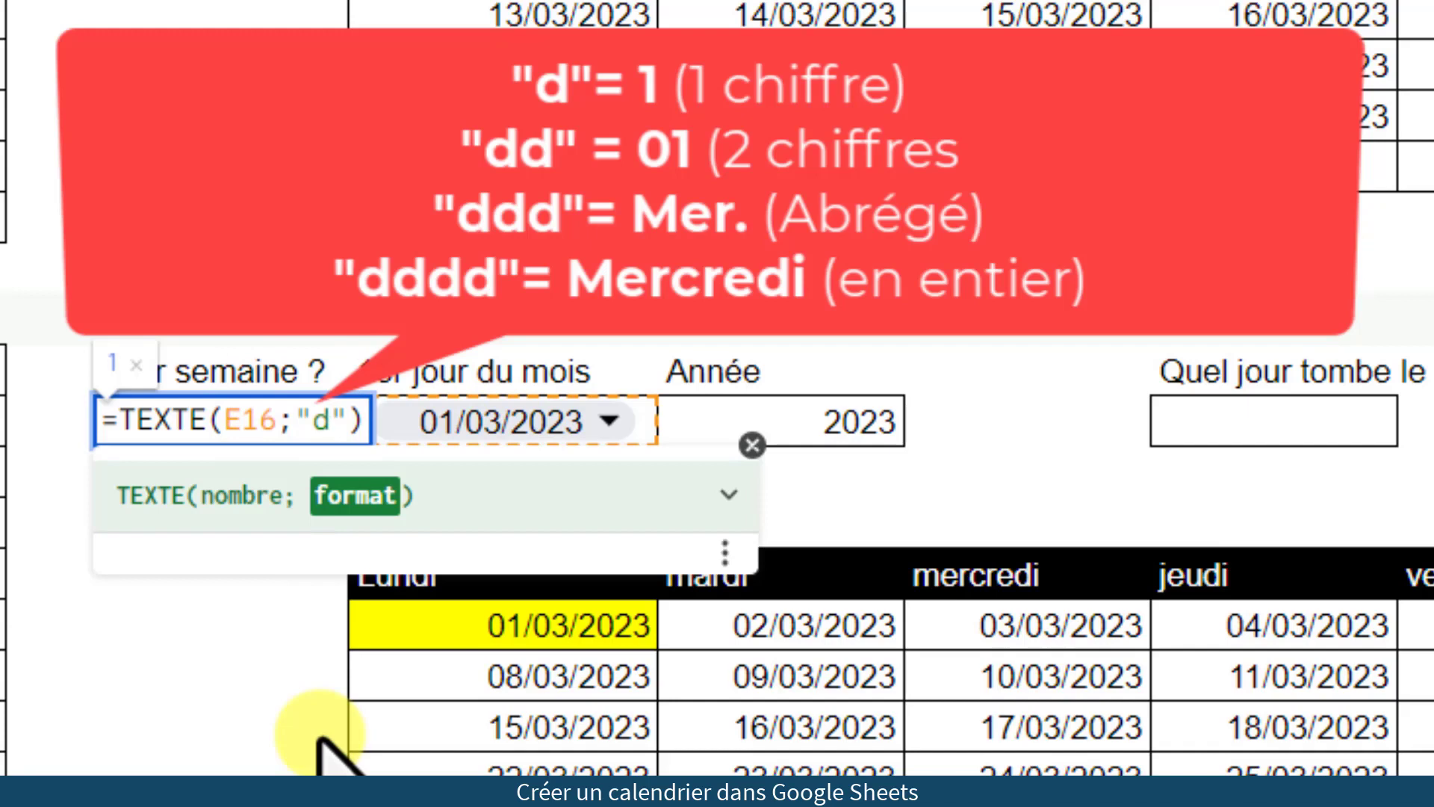
{"action": "type", "text": "d"}
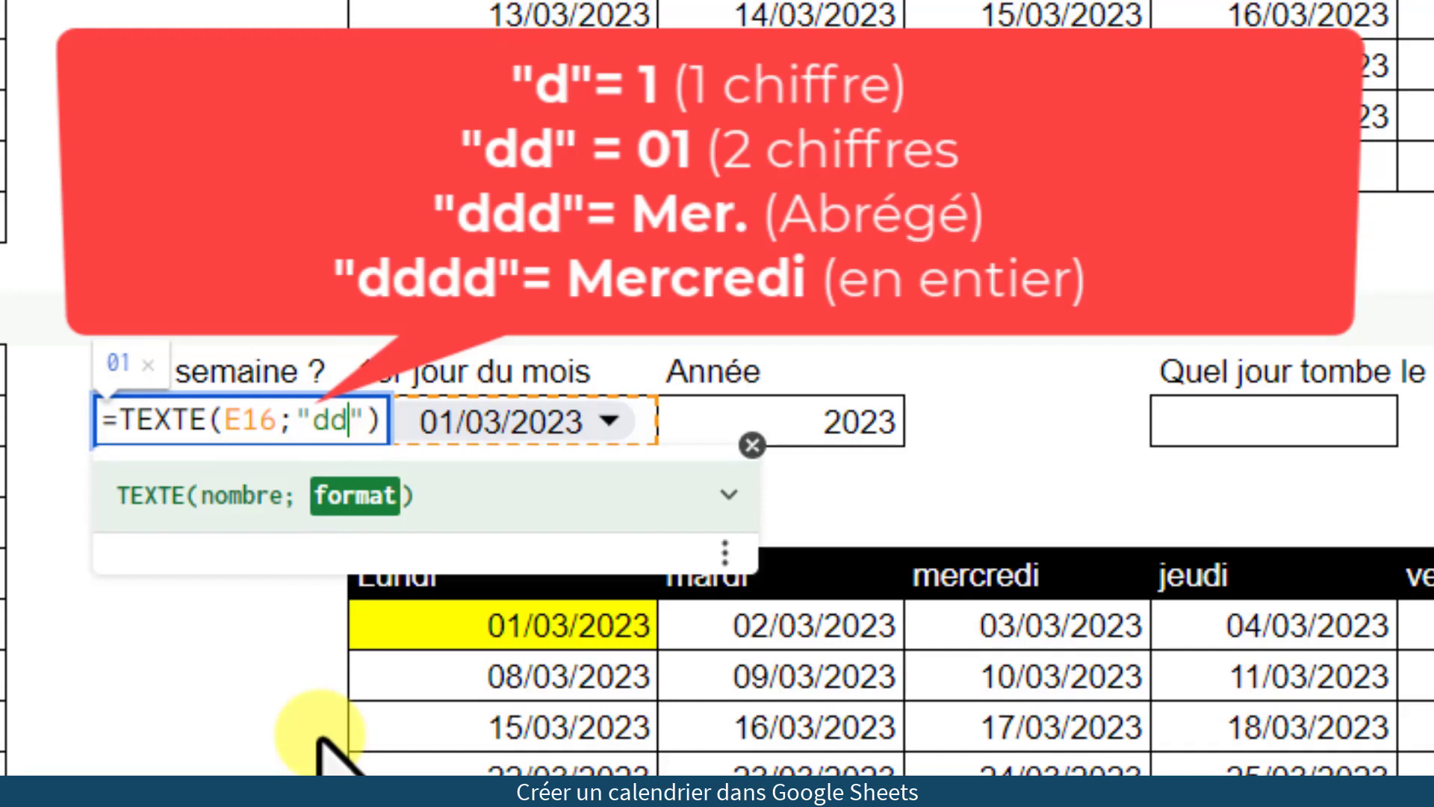
{"action": "type", "text": "d"}
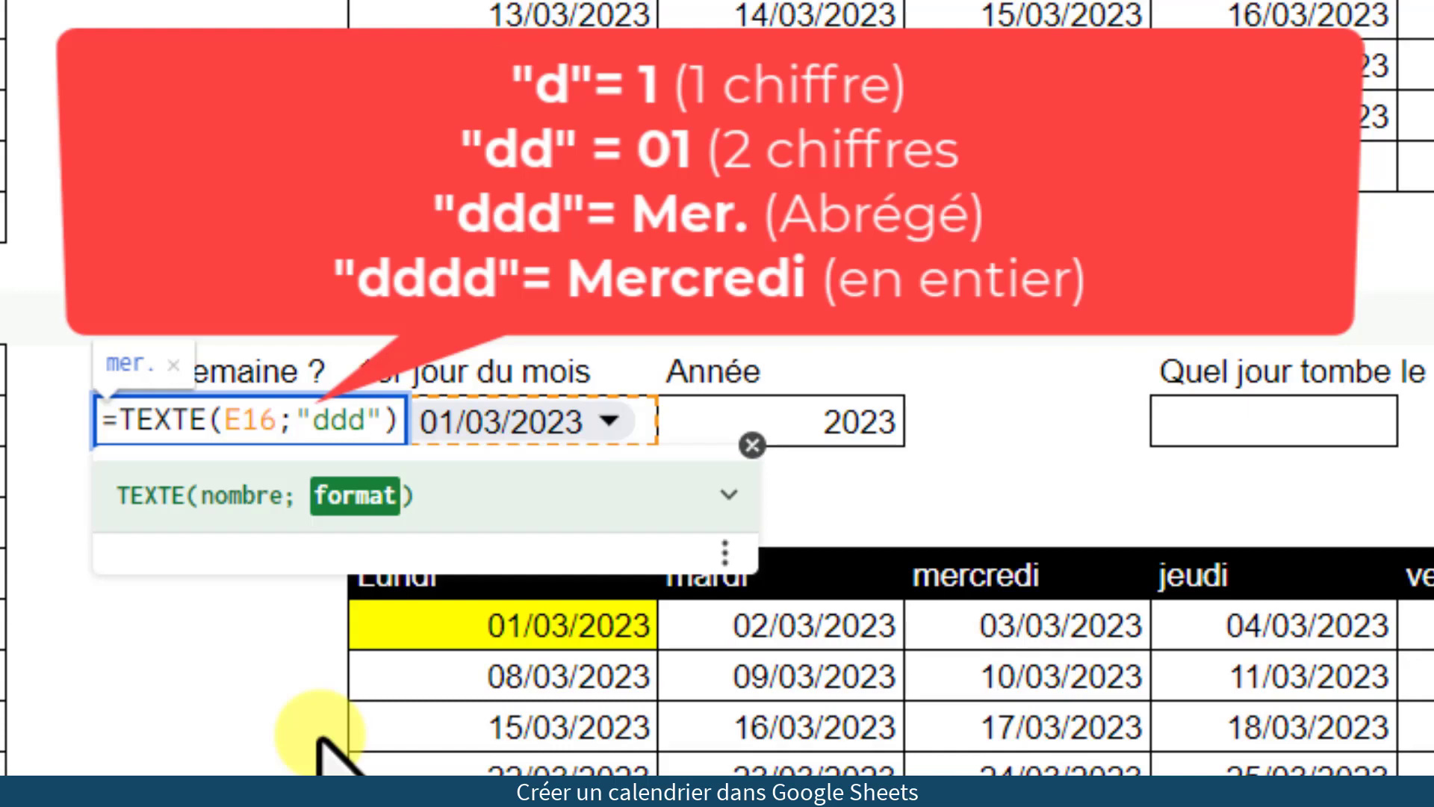
{"action": "type", "text": "d"}
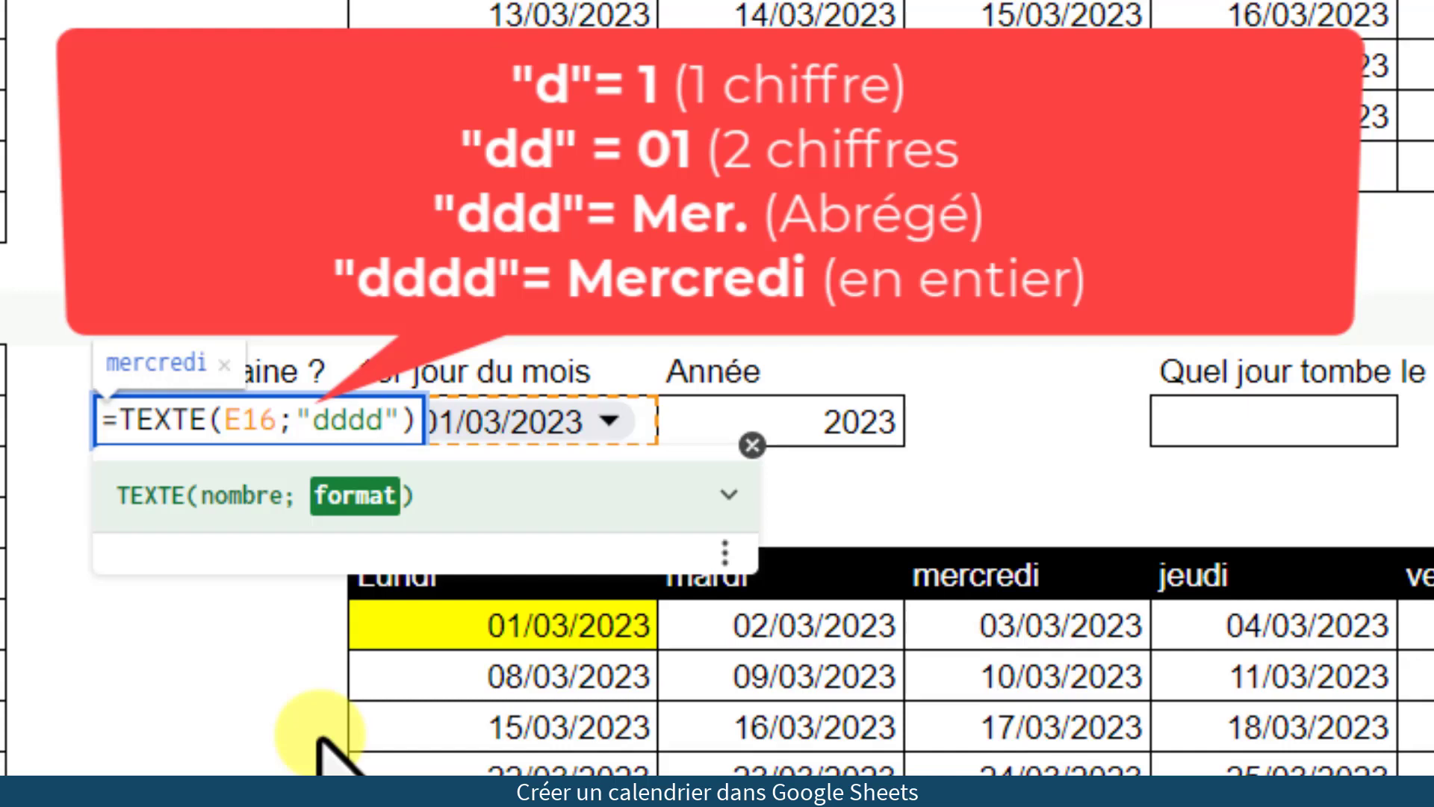
{"action": "key", "text": "Return"}
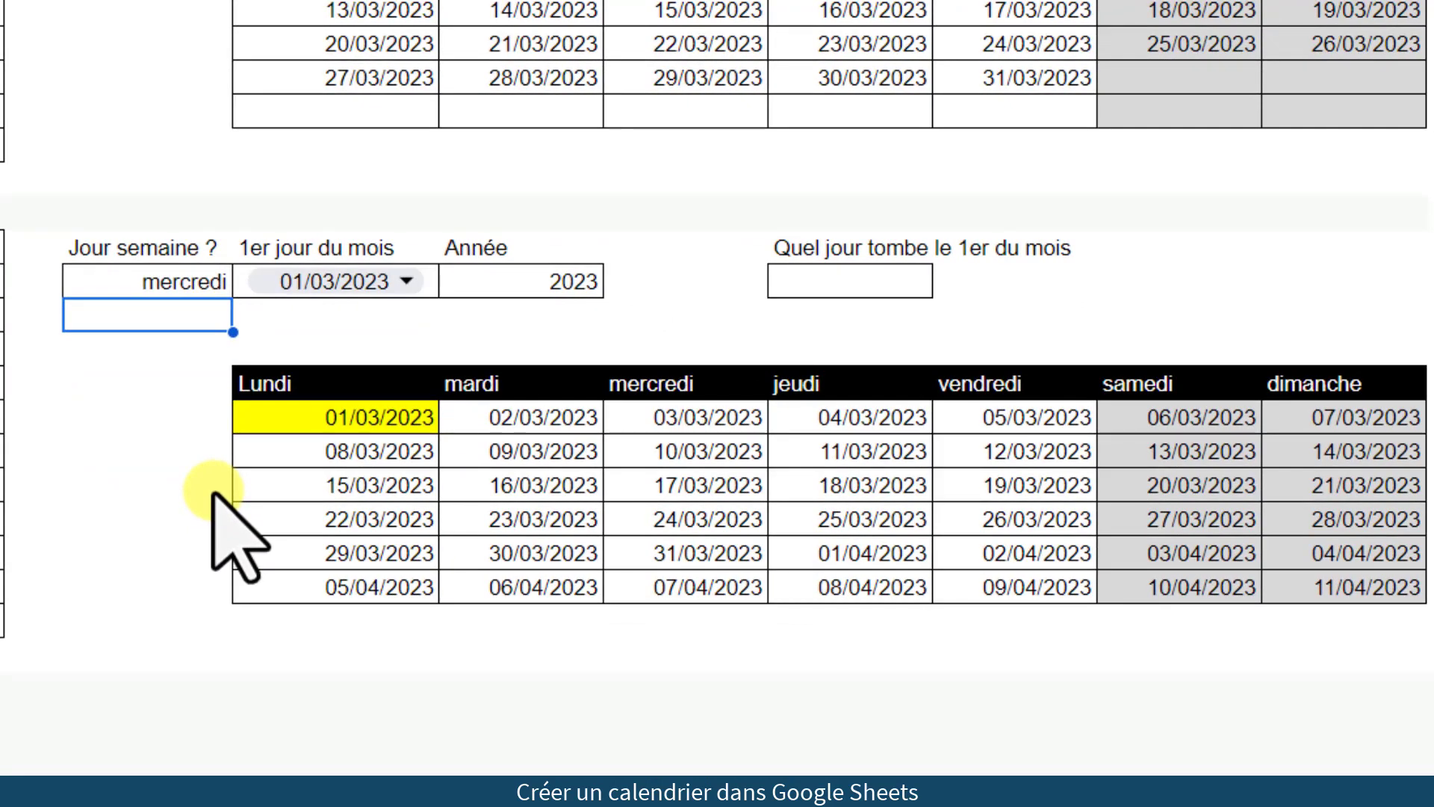
Change the start argument of the SEQUENCE formula in the yellow cell E20 to E16-2.
{"action": "double_click", "coordinate": [365, 416]}
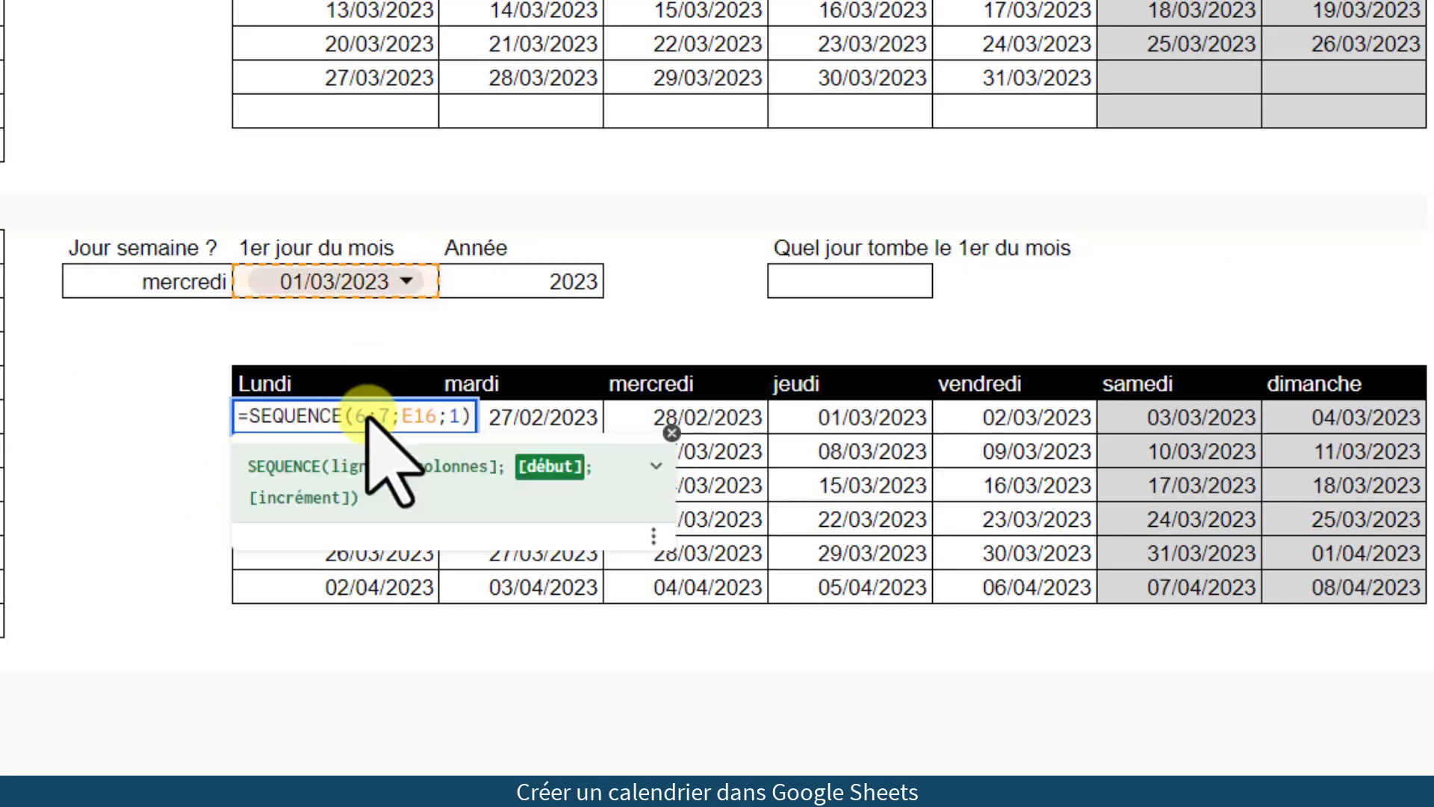
{"action": "type", "text": "-2"}
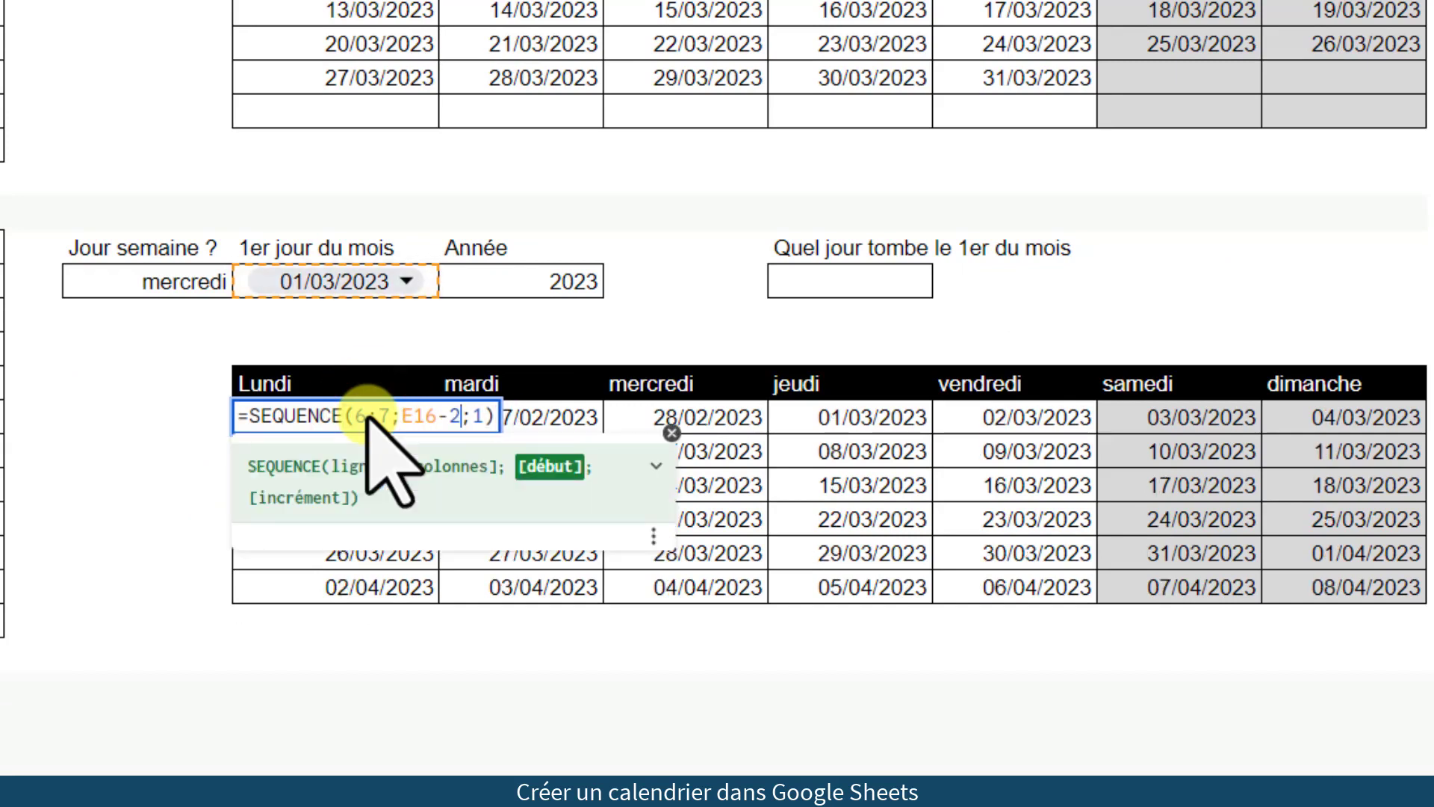
{"action": "key", "text": "Return"}
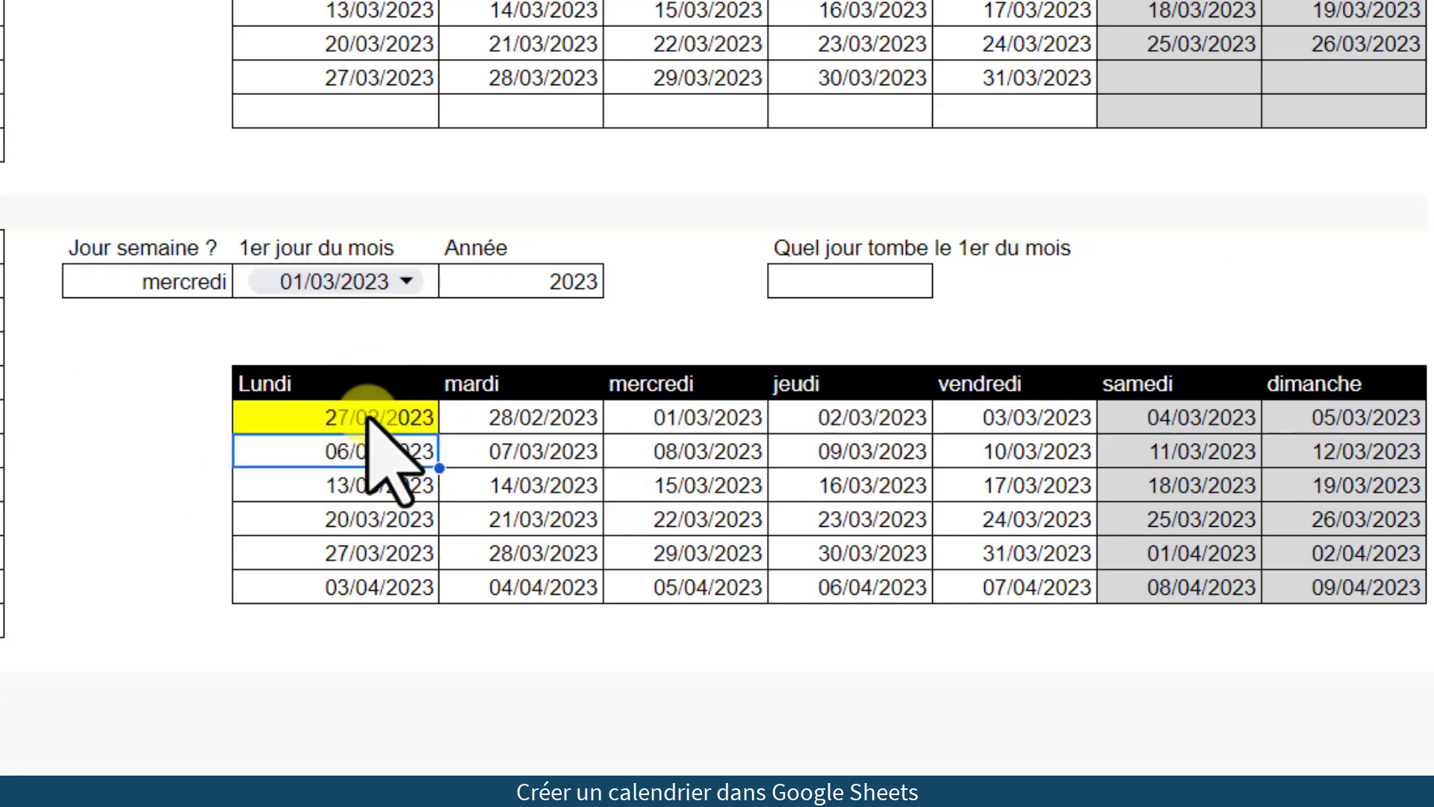
Examine the grid's dates around the 1st of March and the April dates, and review the SEQUENCE formula in the yellow cell E20.
{"action": "left_click", "coordinate": [681, 419]}
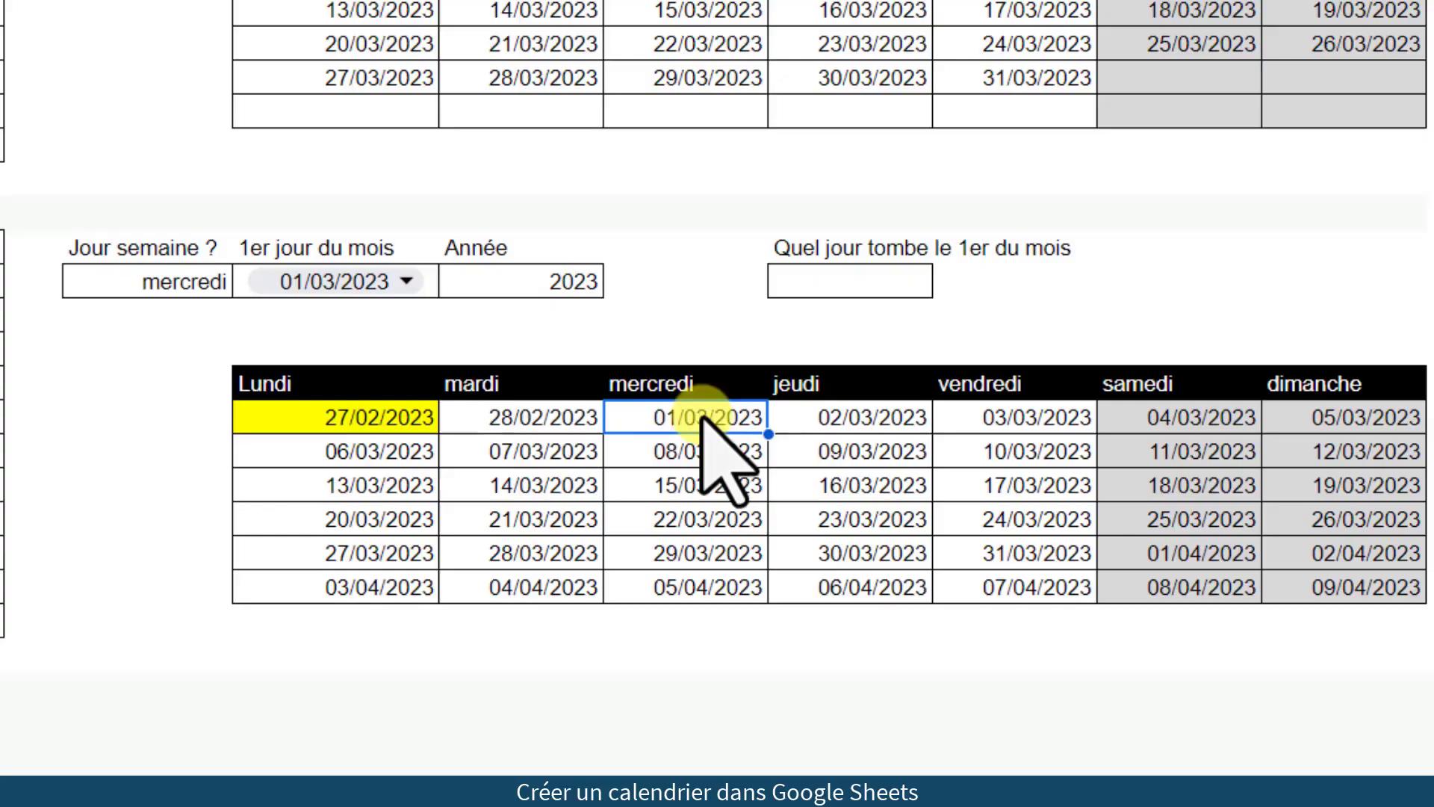
{"action": "left_click", "coordinate": [565, 416]}
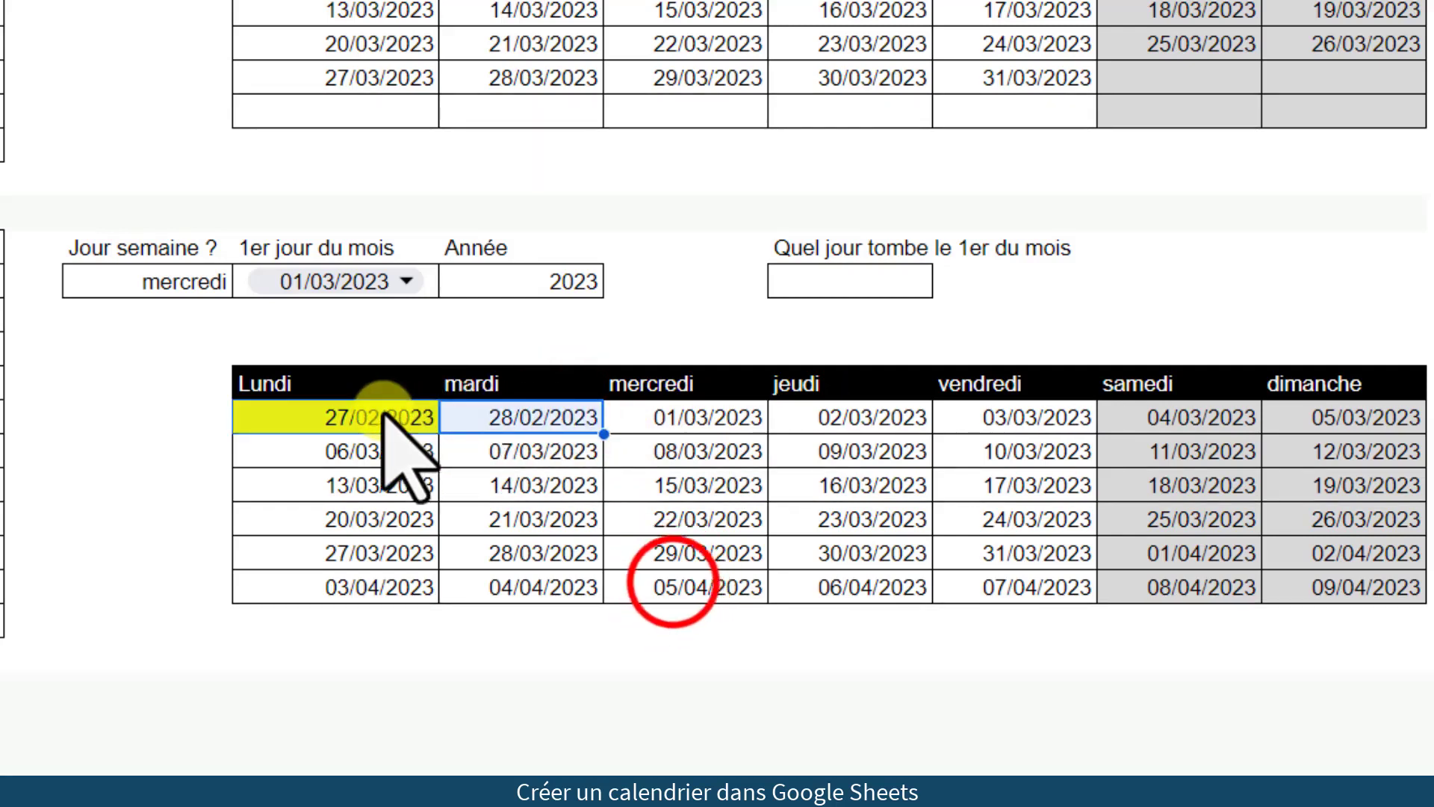
{"action": "left_click_drag", "start_coordinate": [673, 587], "coordinate": [1120, 590]}
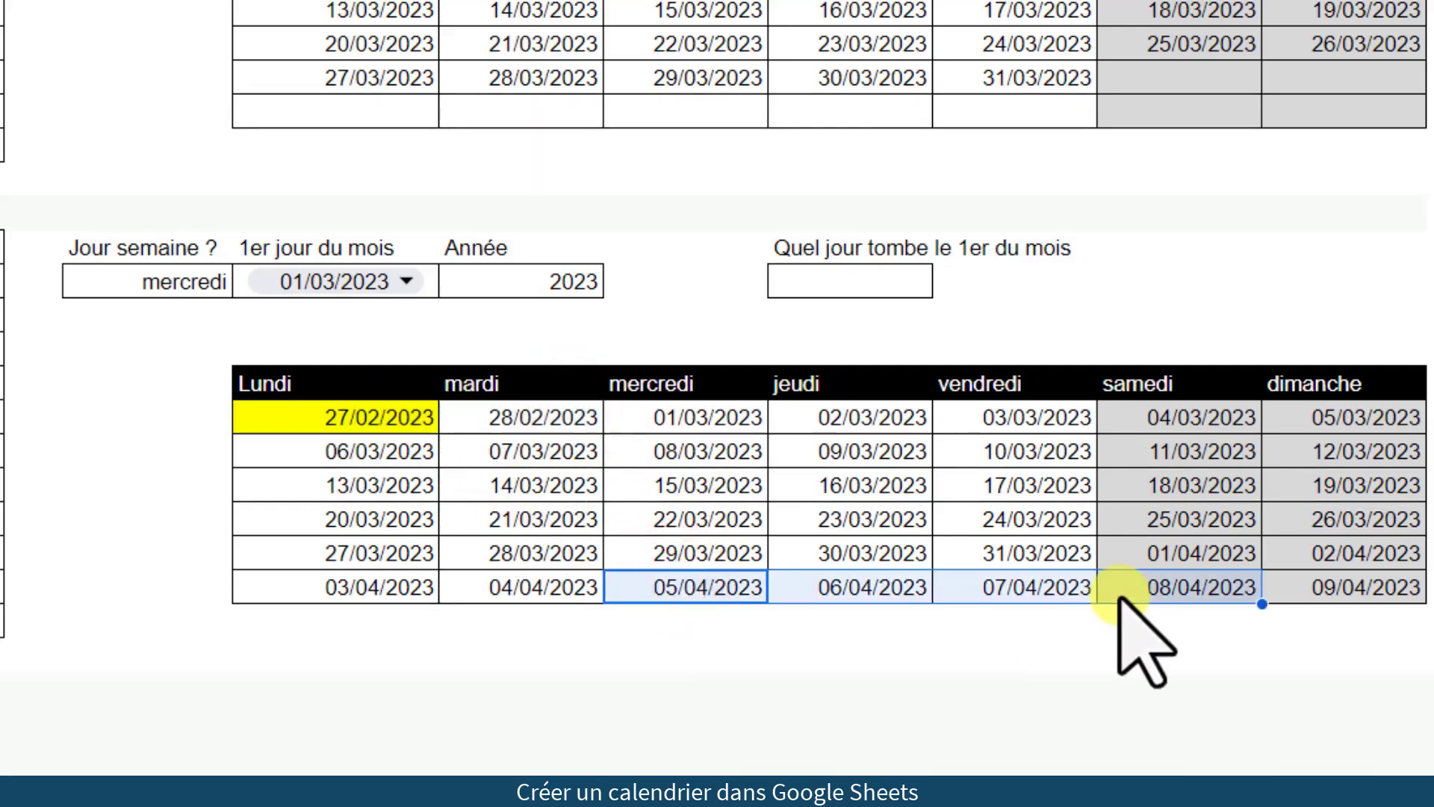
{"action": "double_click", "coordinate": [378, 417]}
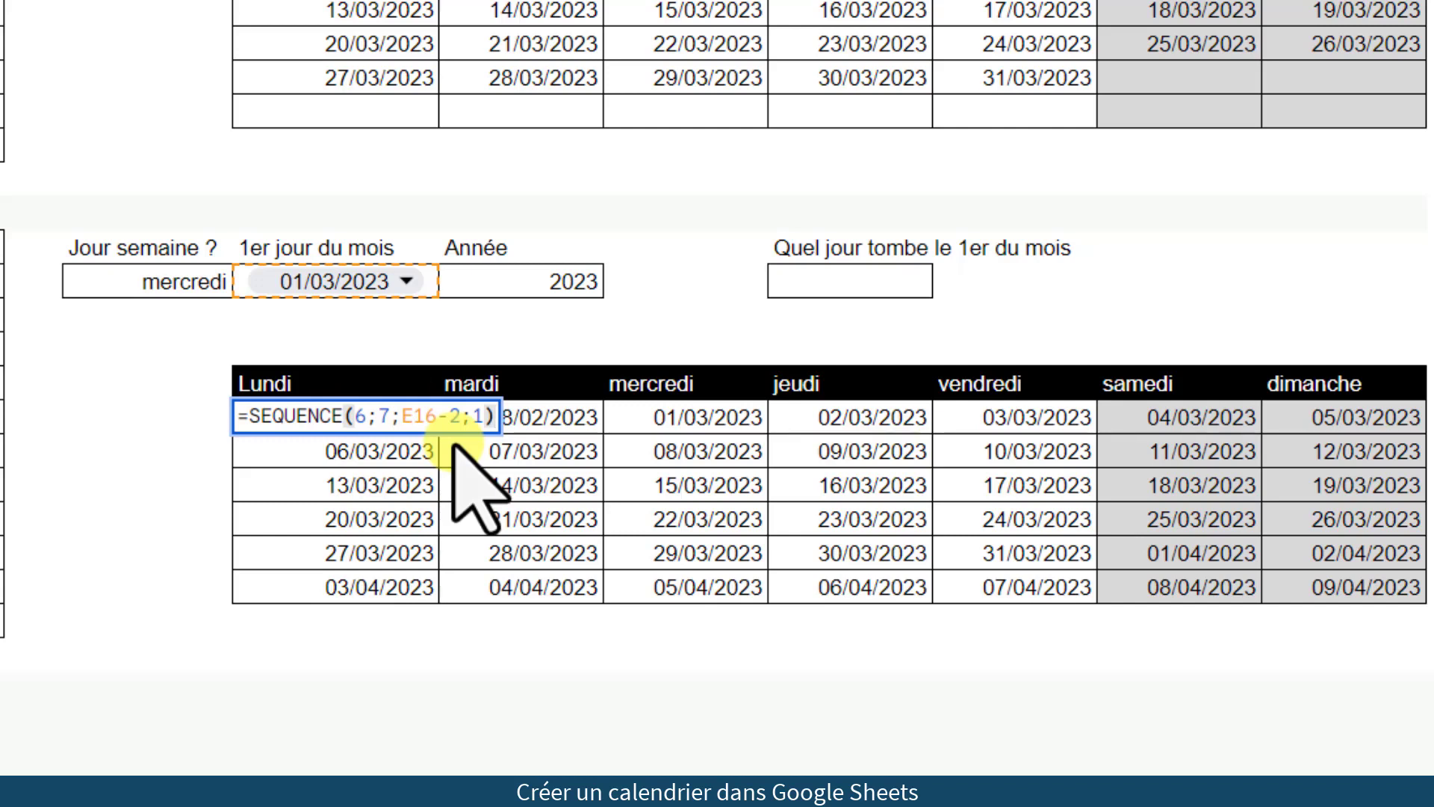
{"action": "key", "text": "Return"}
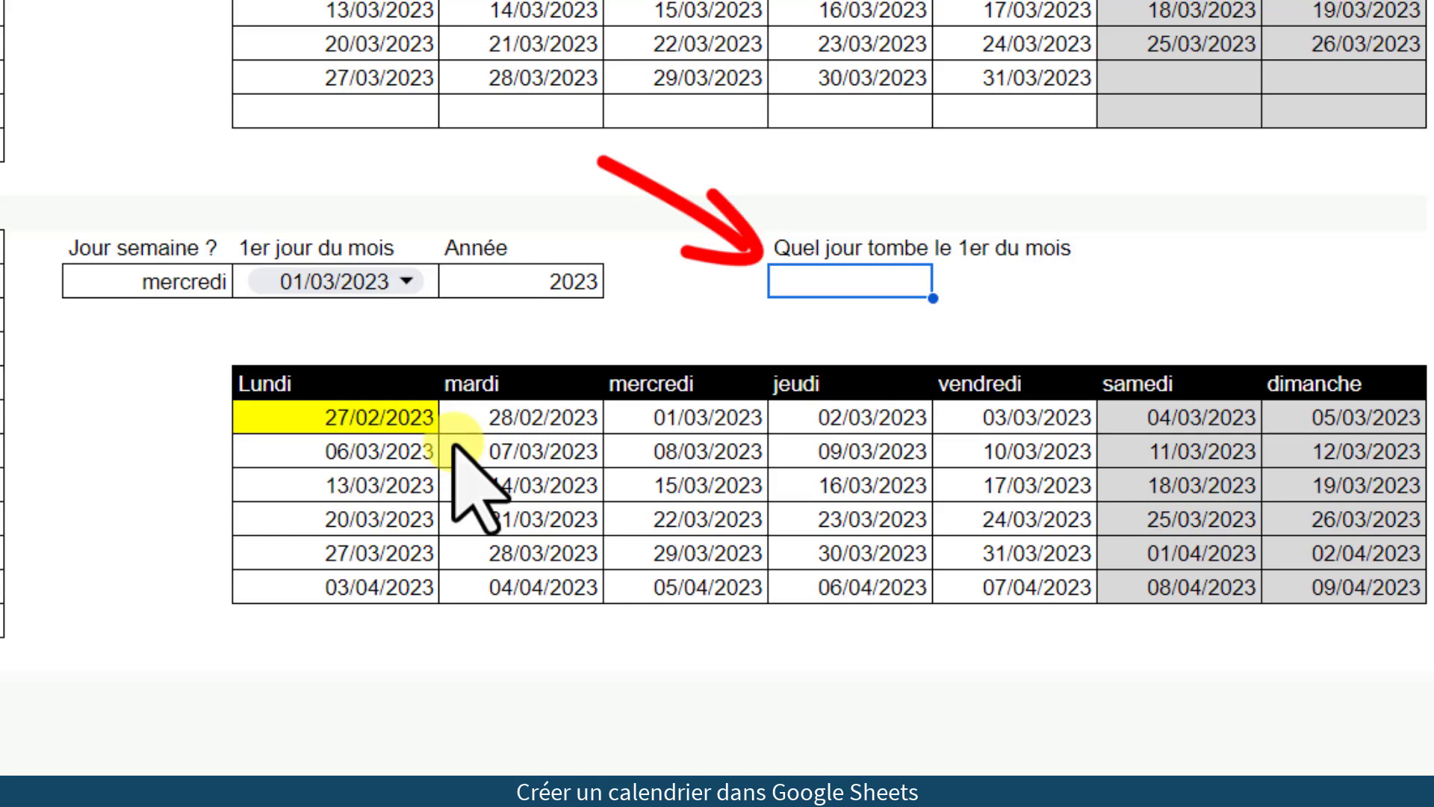
Begin a JOURSEM formula in the "Quel jour tombe le 1er du mois" cell H16, with E16 as its date argument.
{"action": "type", "text": "=JOUR"}
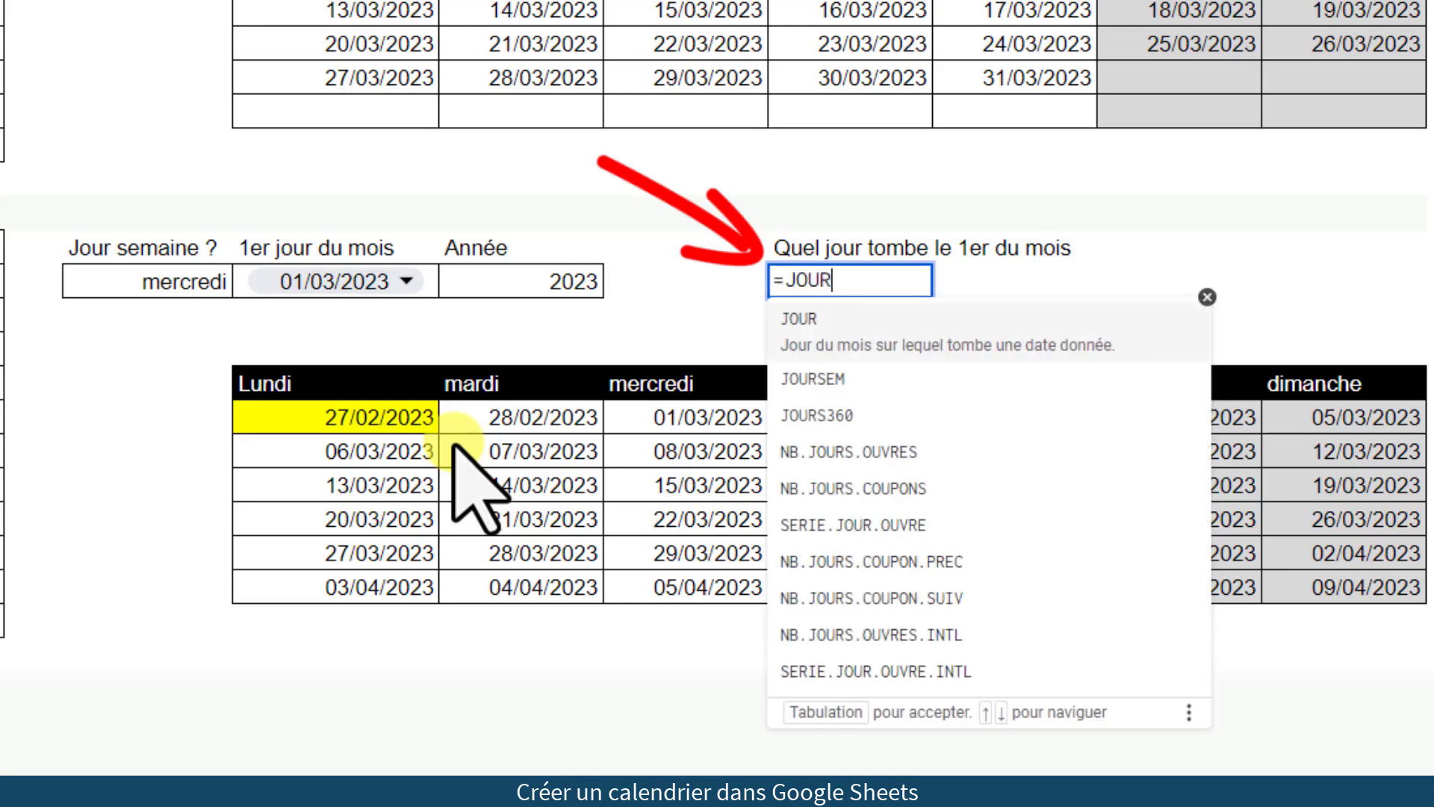
{"action": "type", "text": "S"}
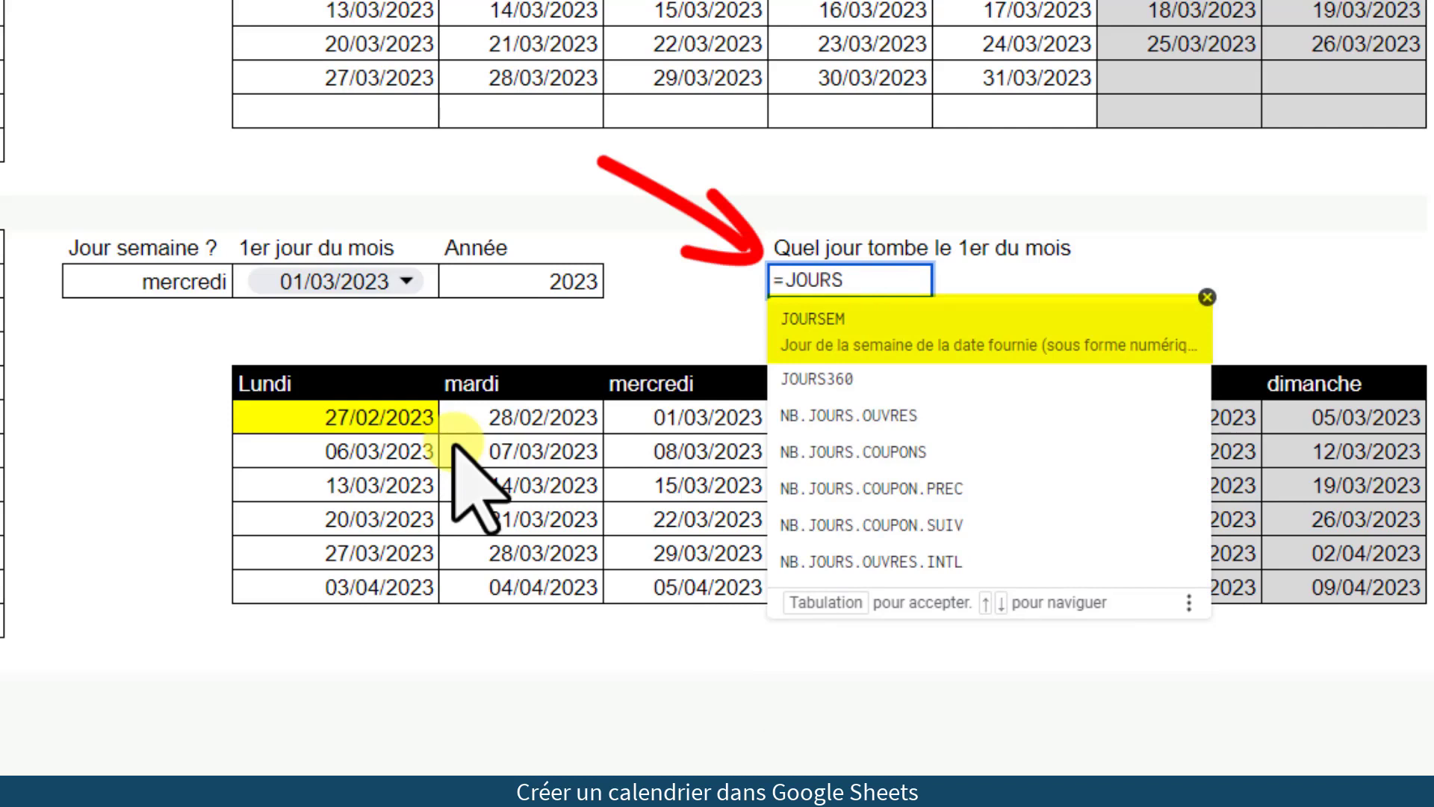
{"action": "left_click", "coordinate": [934, 344]}
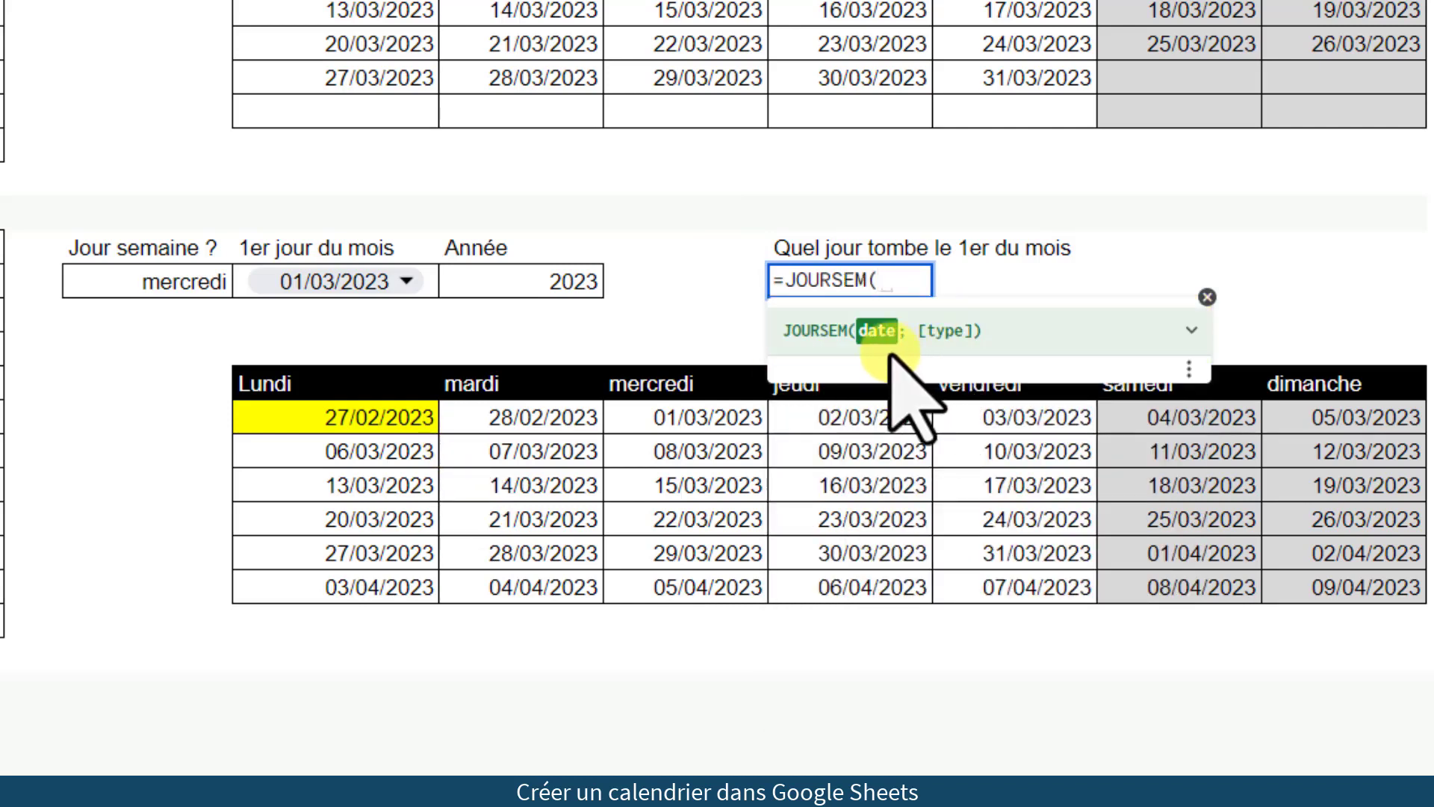
{"action": "left_click", "coordinate": [335, 282]}
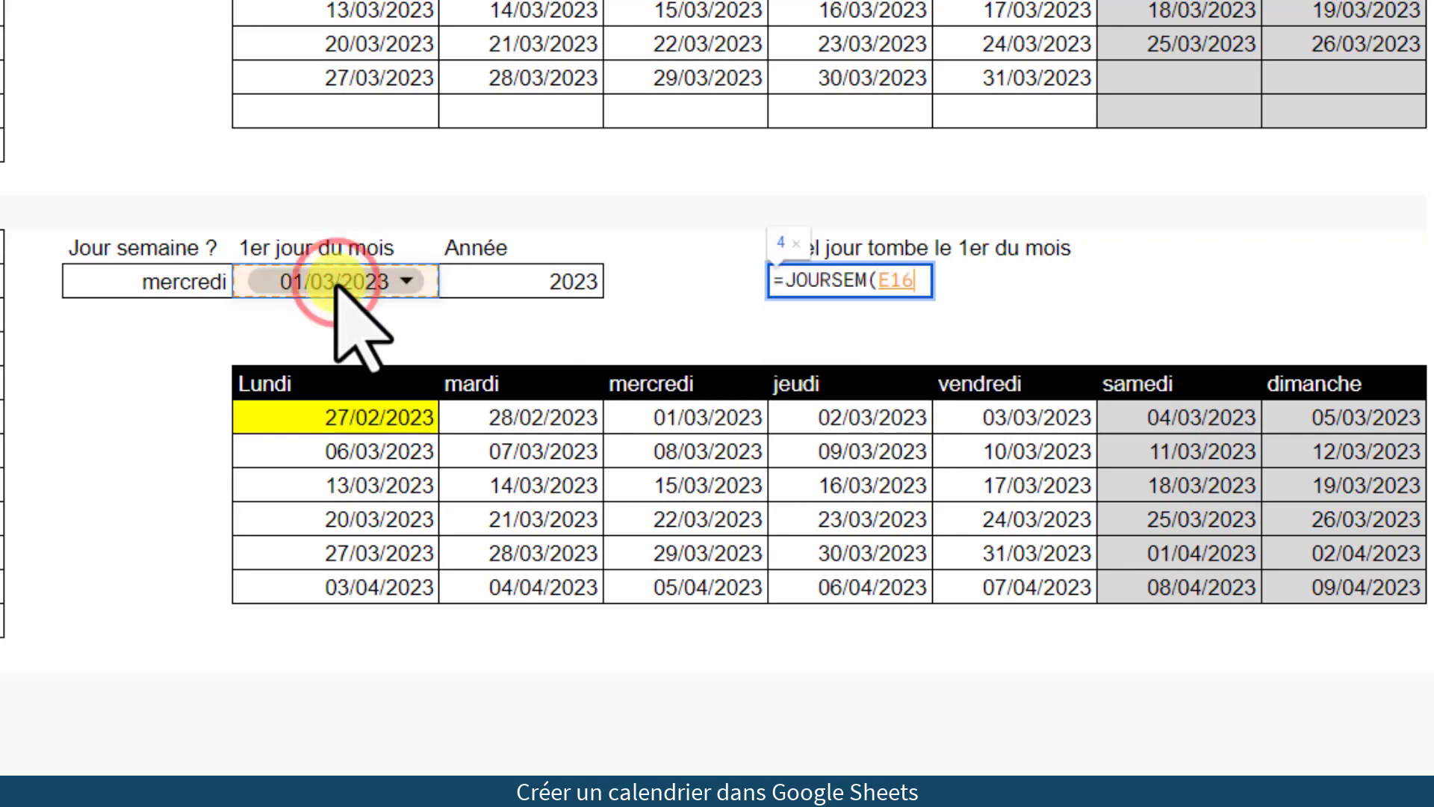
{"action": "type", "text": ";"}
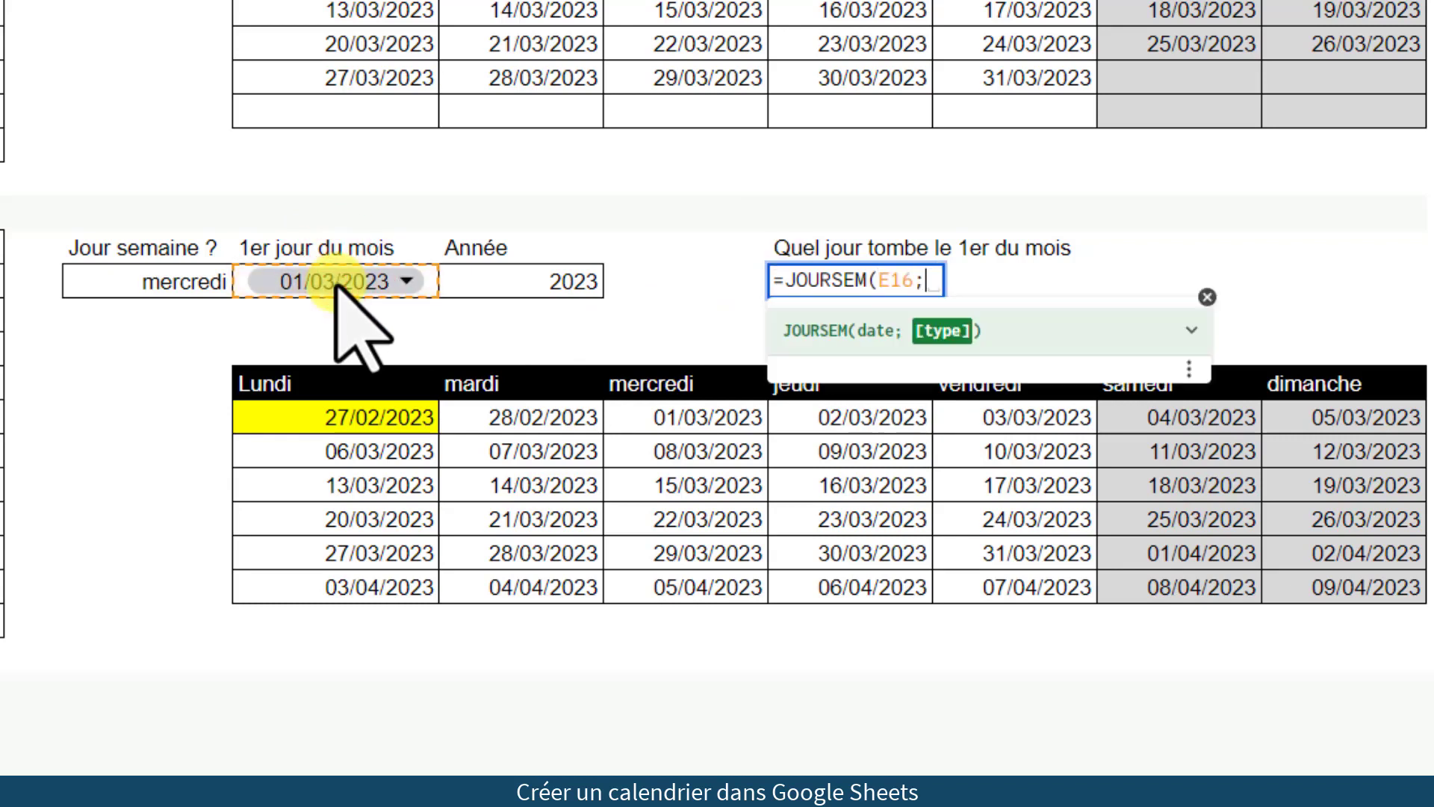
Read the JOURSEM help on the type argument and complete the formula in H16 with type 3, which counts Monday as 0.
{"action": "left_click", "coordinate": [928, 345]}
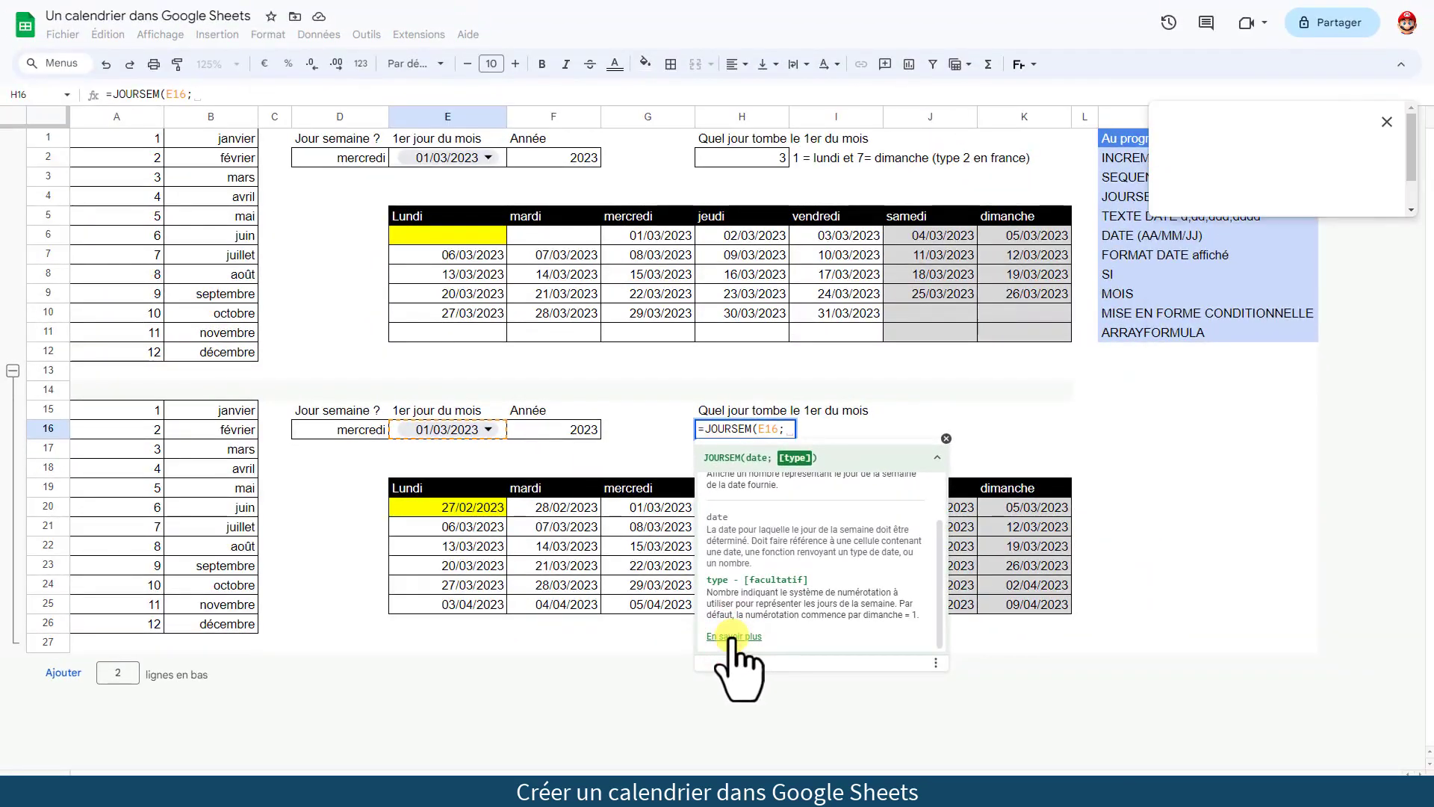
{"action": "left_click", "coordinate": [734, 637]}
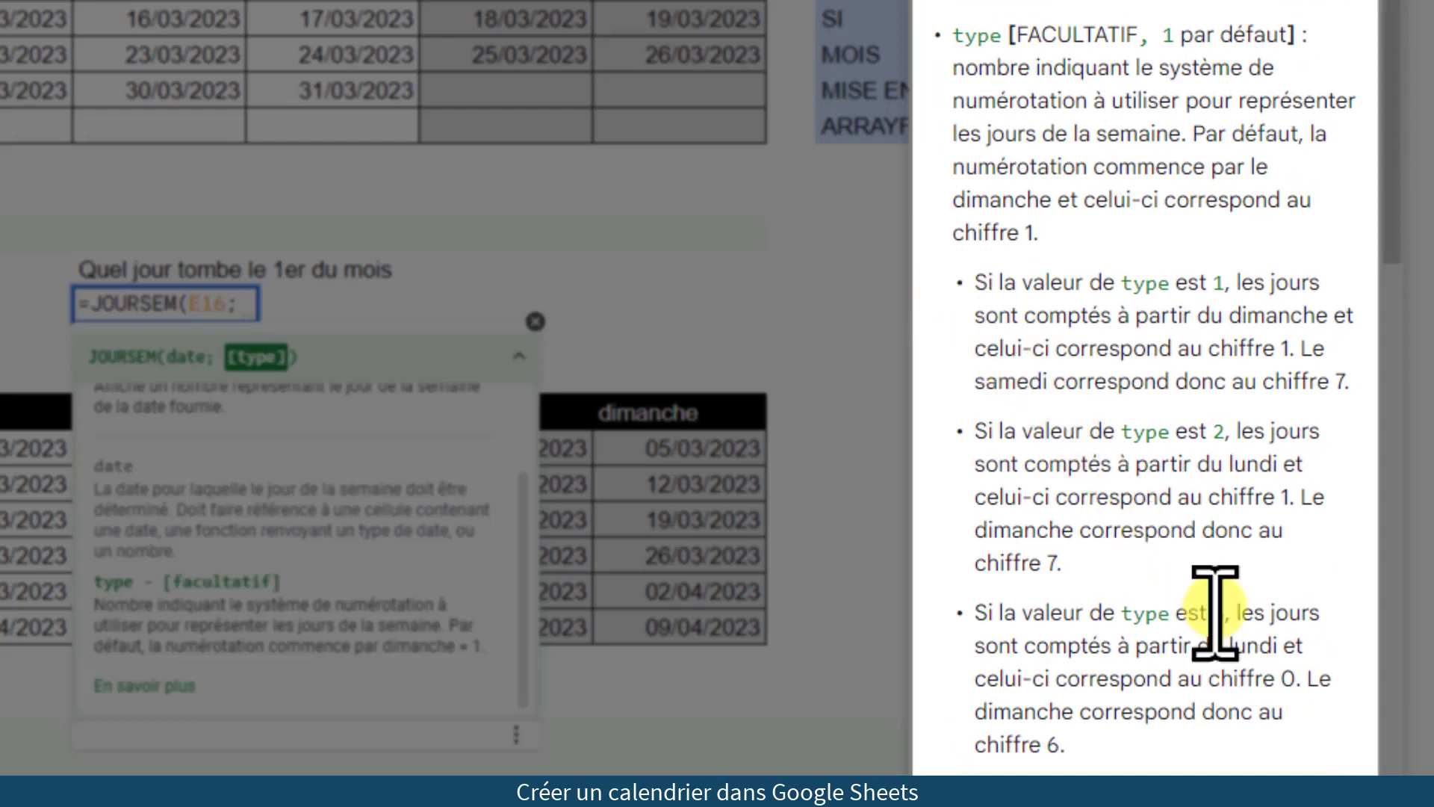
{"action": "left_click_drag", "start_coordinate": [1162, 36], "coordinate": [1284, 112]}
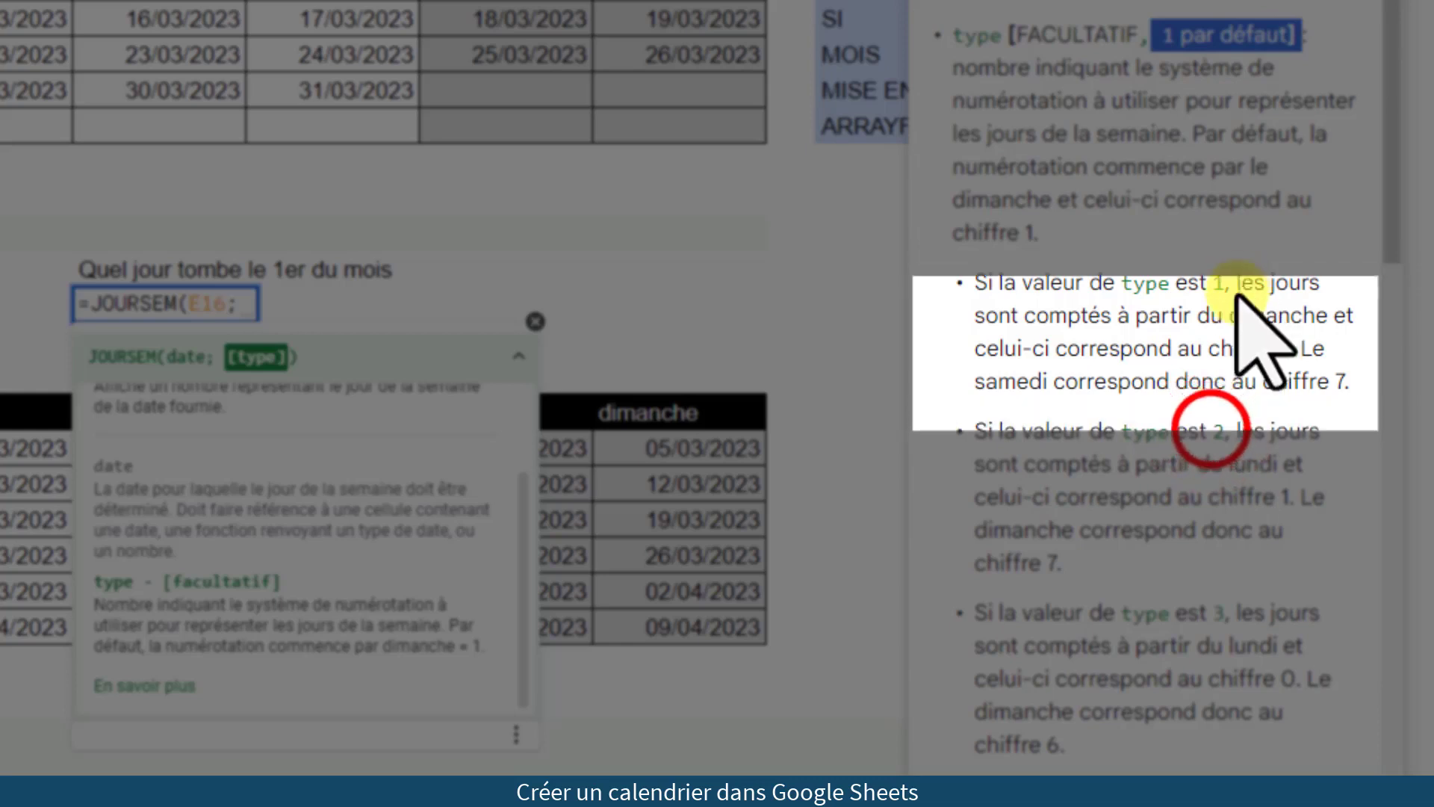
{"action": "left_click_drag", "start_coordinate": [1213, 432], "coordinate": [1309, 434]}
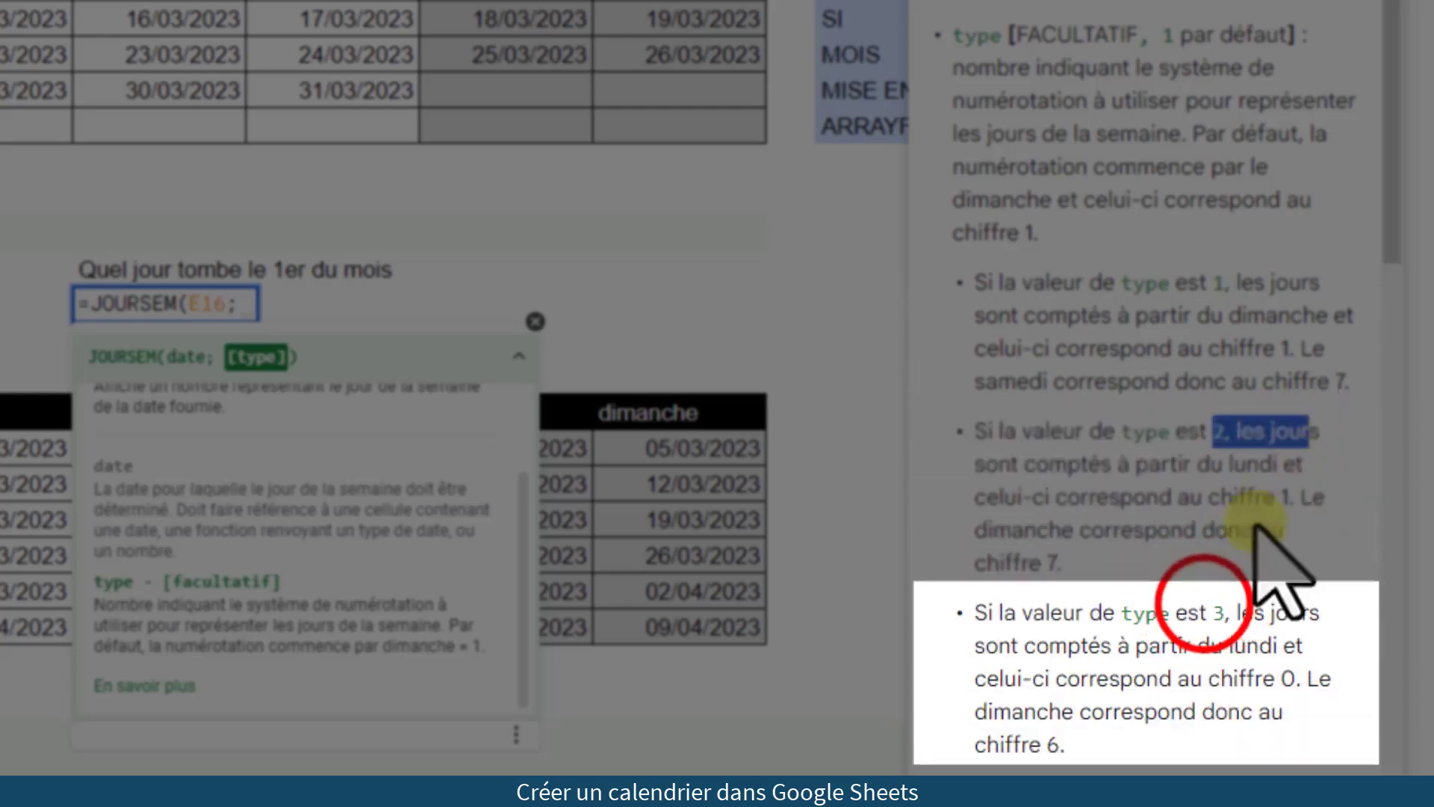
{"action": "double_click", "coordinate": [1205, 605]}
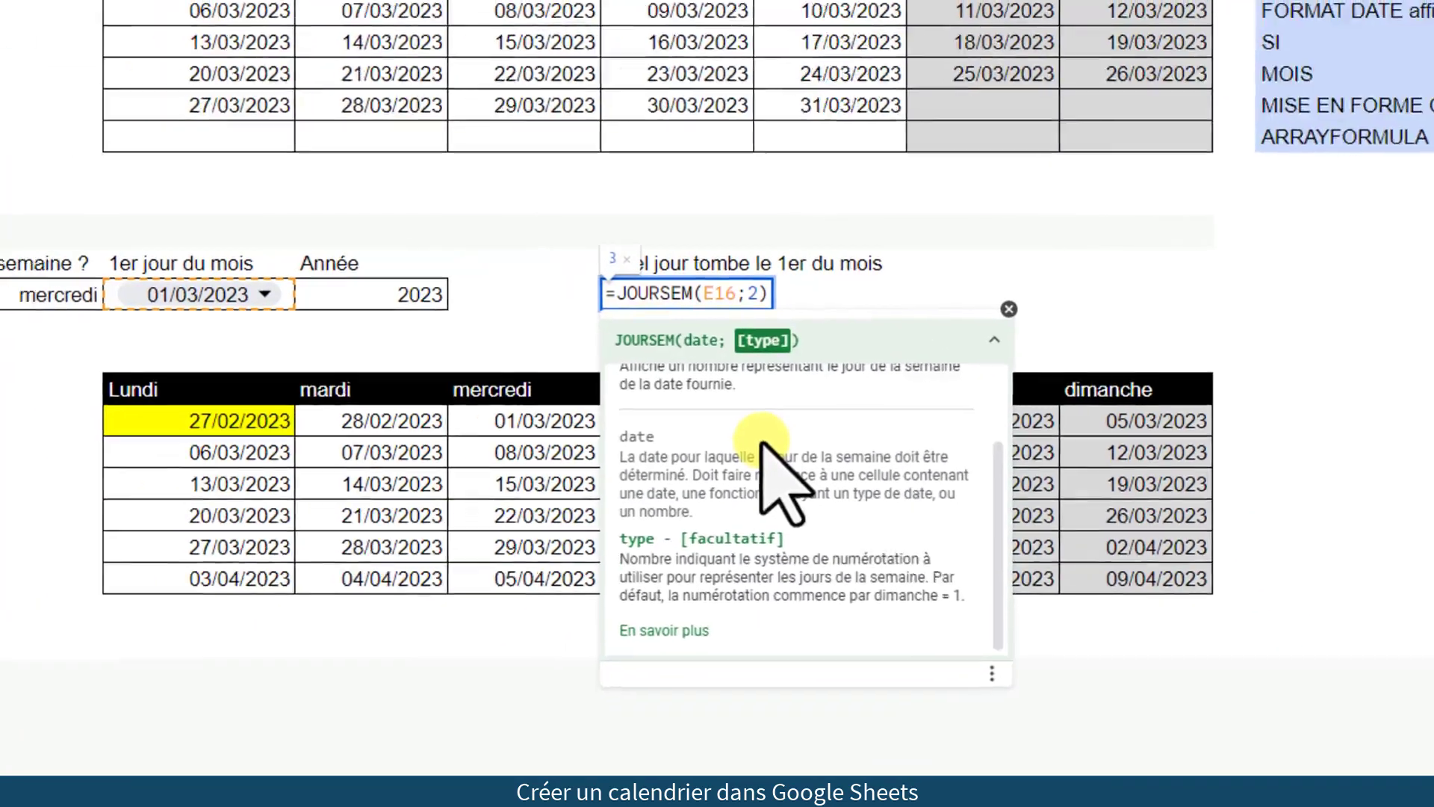
{"action": "key", "text": "Return"}
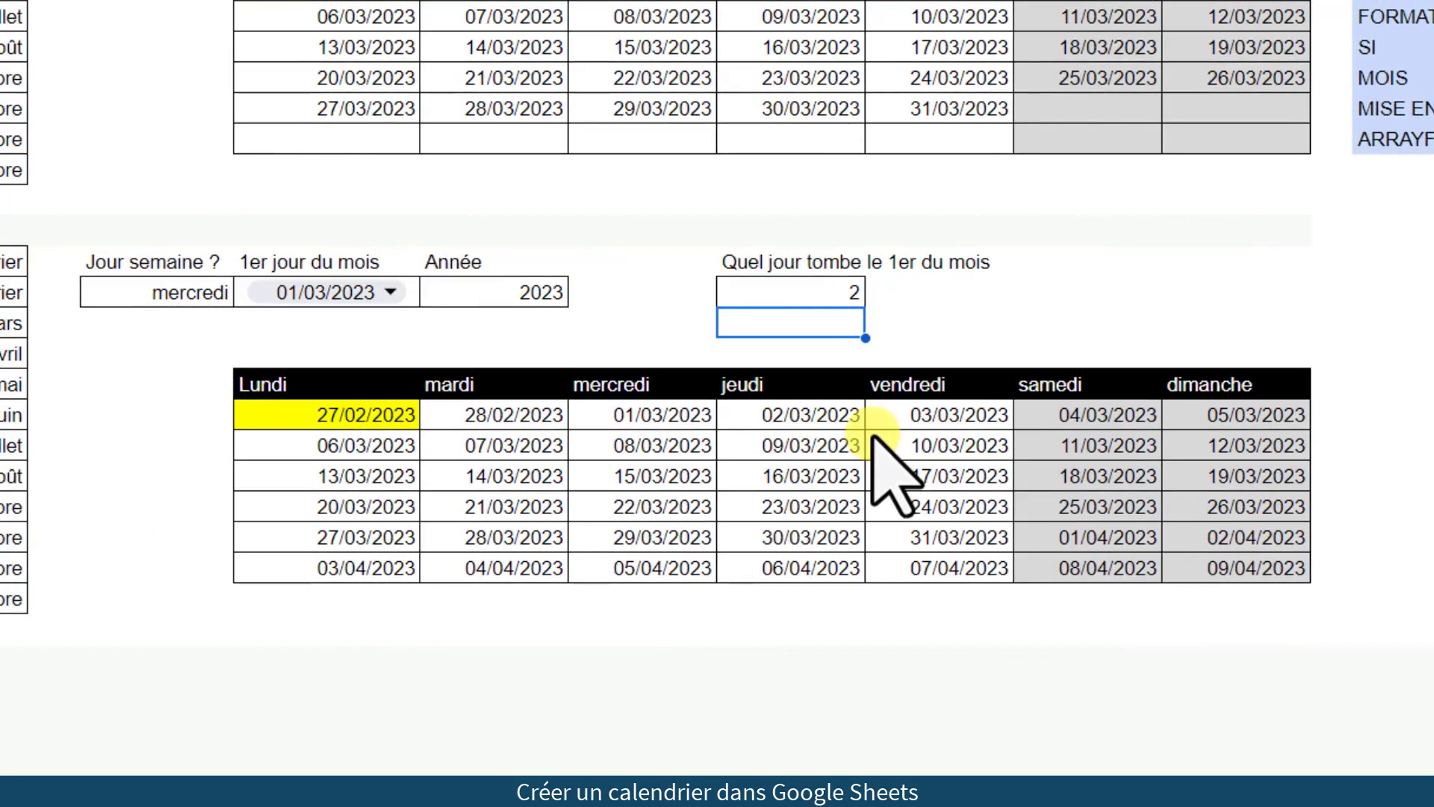
{"action": "key", "text": "Up"}
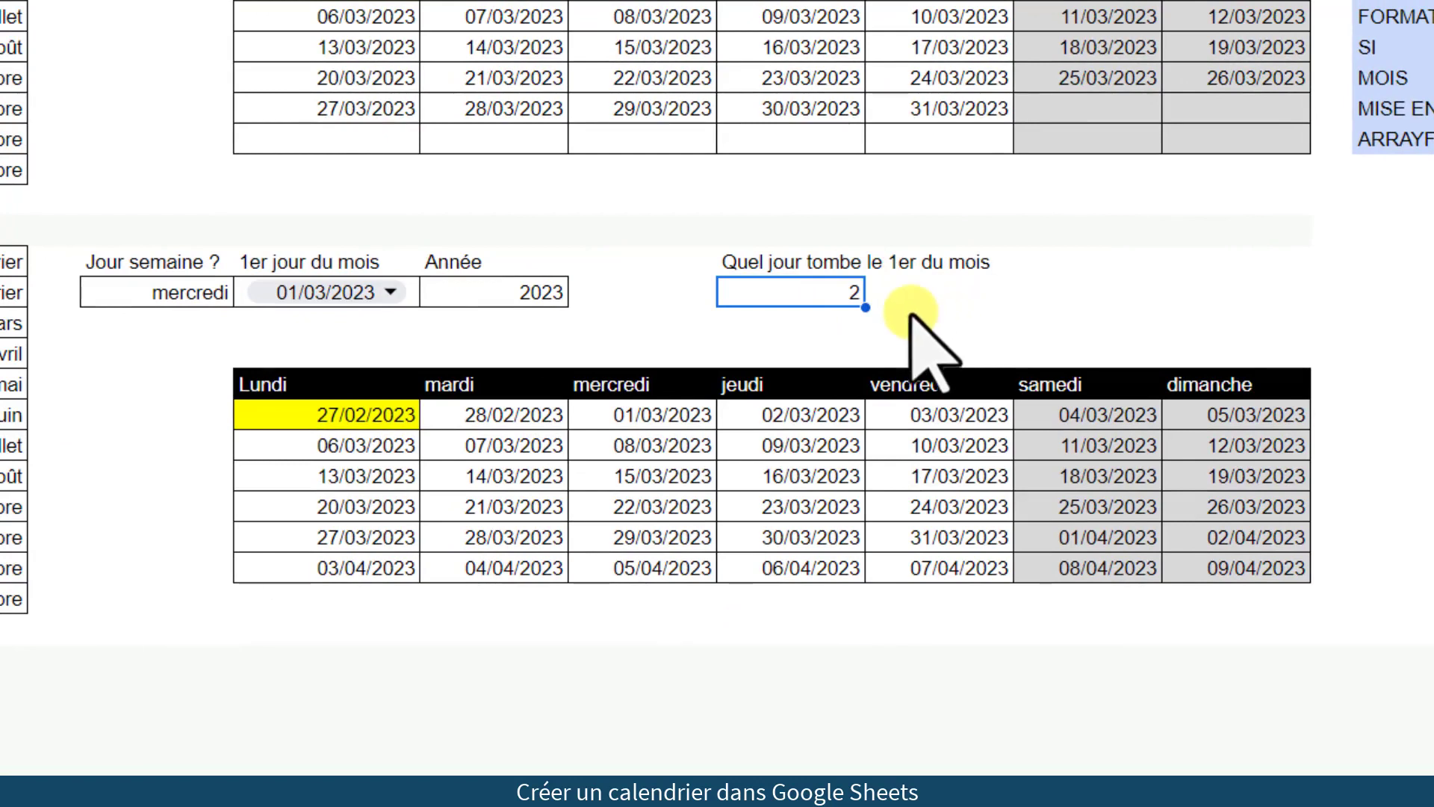
Replace the fixed 2 in the yellow cell E20's formula with JOURSEM, giving =SEQUENCE(6;7;E16-JOURSEM(E16;3);1).
{"action": "double_click", "coordinate": [322, 415]}
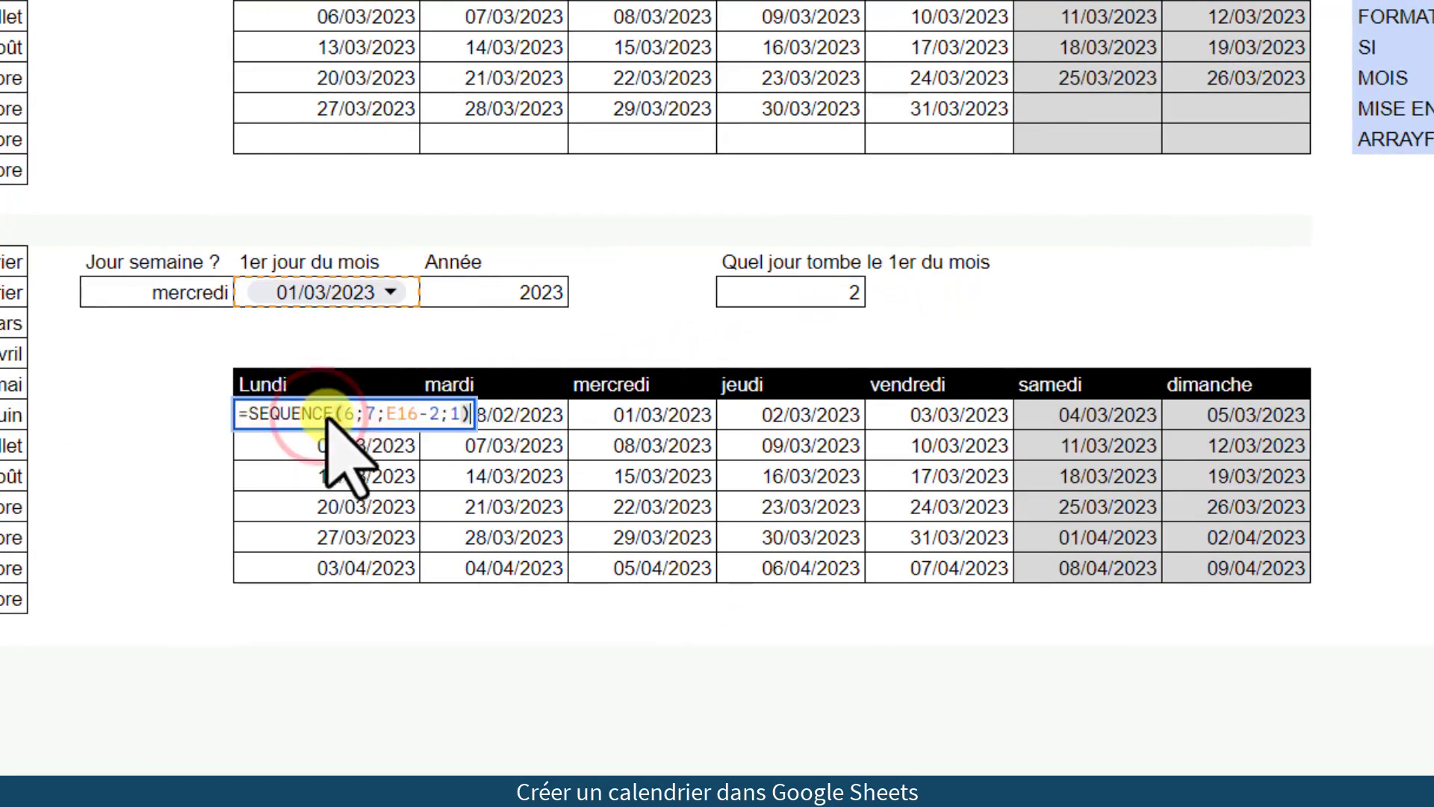
{"action": "left_click", "coordinate": [377, 417]}
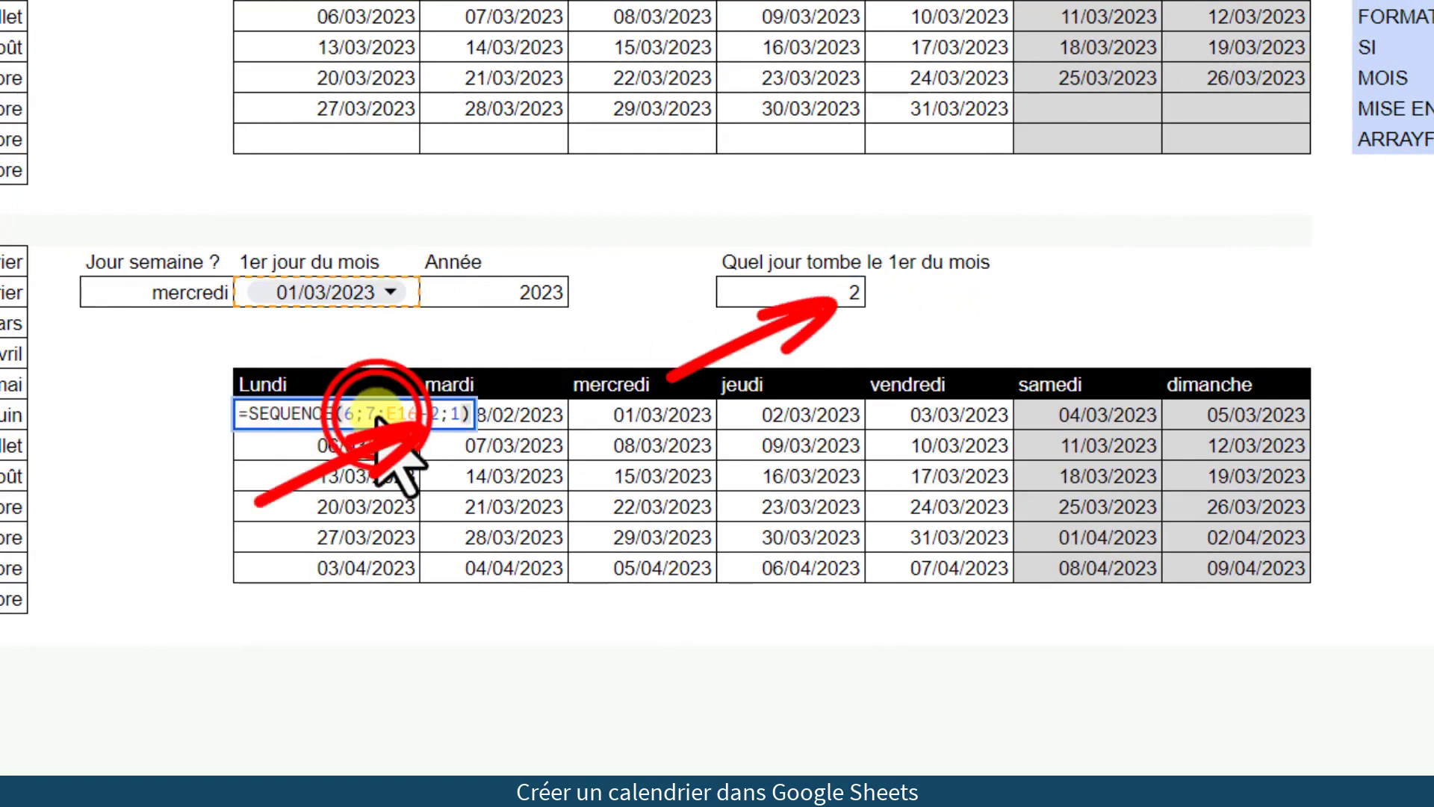
{"action": "key", "text": "Escape"}
{"action": "double_click", "coordinate": [376, 417]}
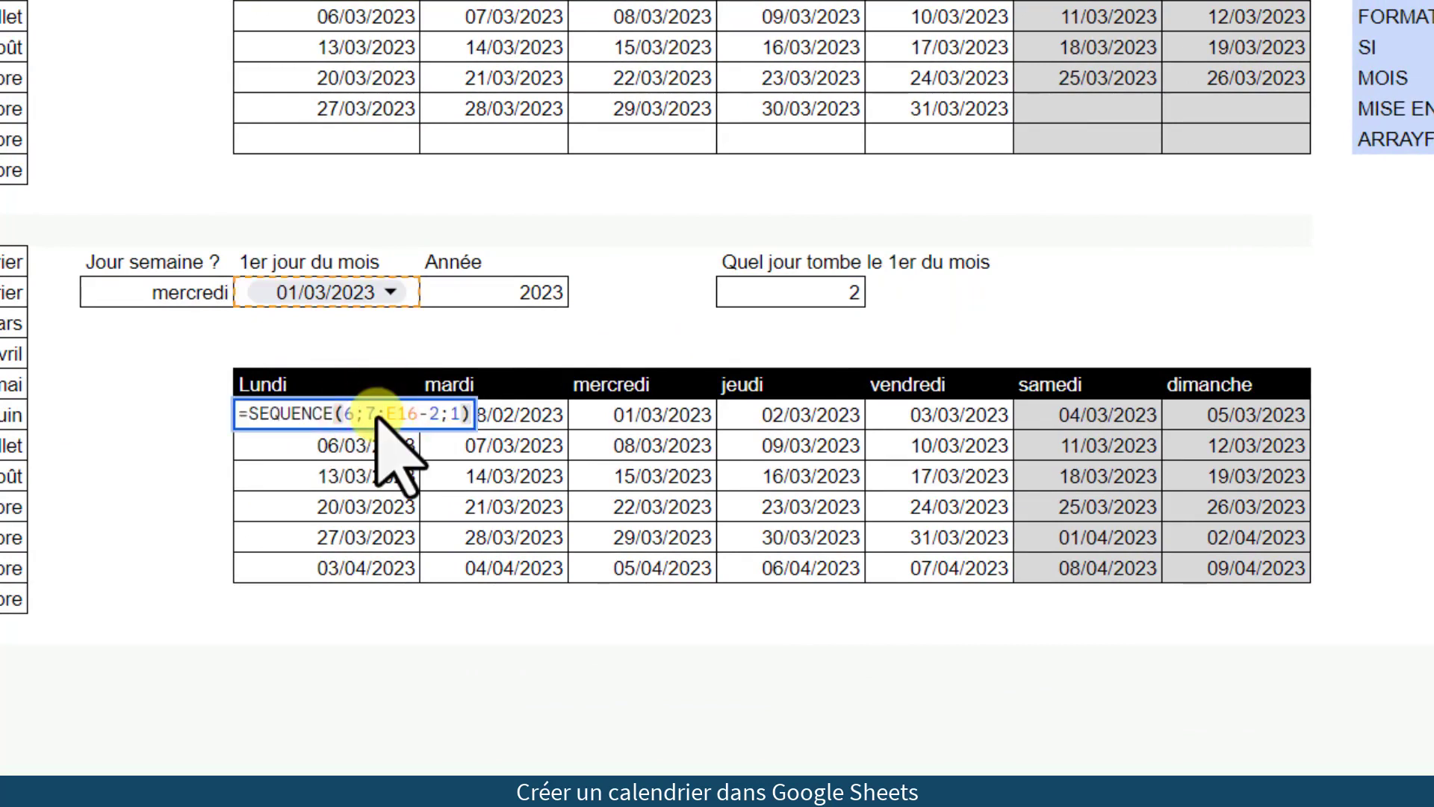
{"action": "double_click", "coordinate": [434, 415]}
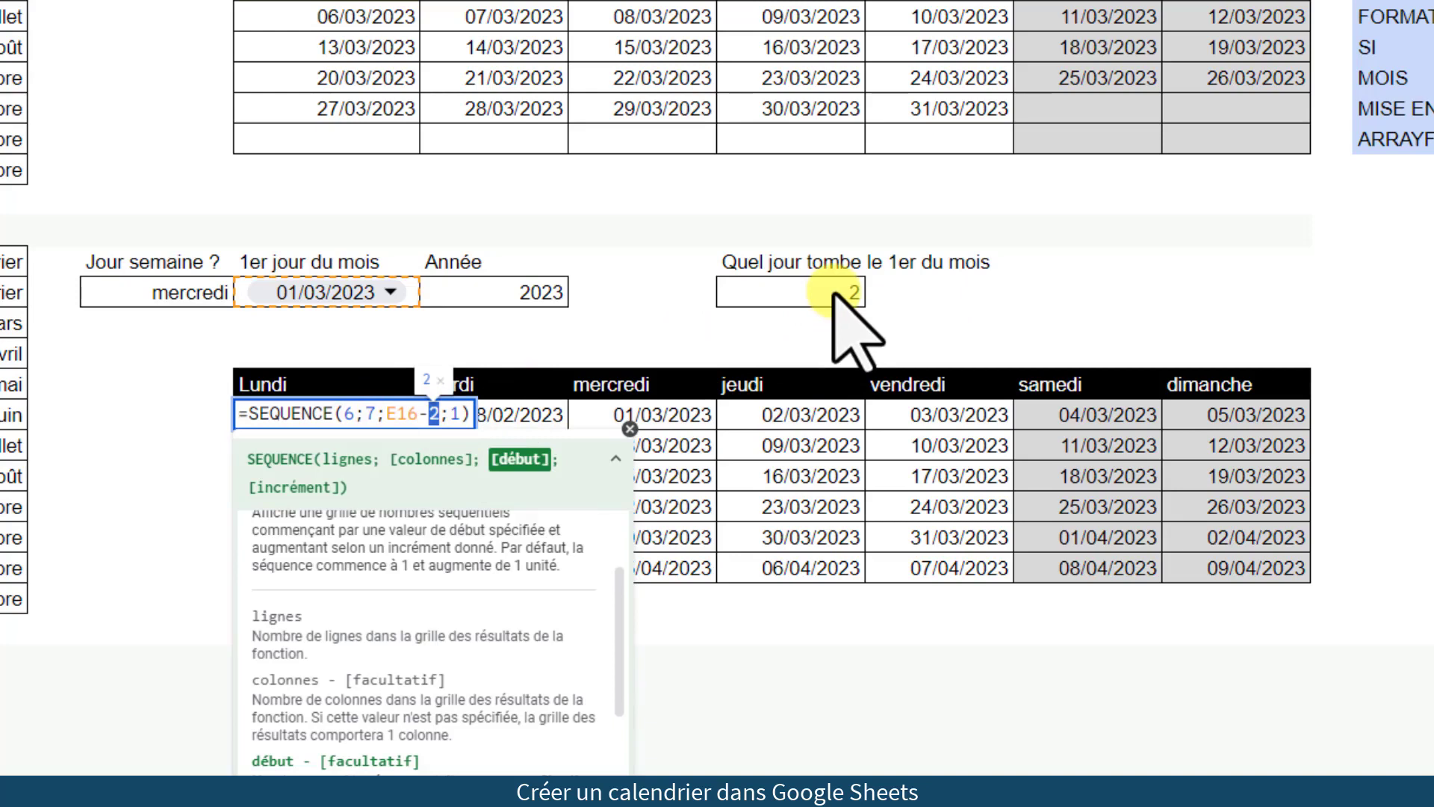
{"action": "type", "text": "JOURS"}
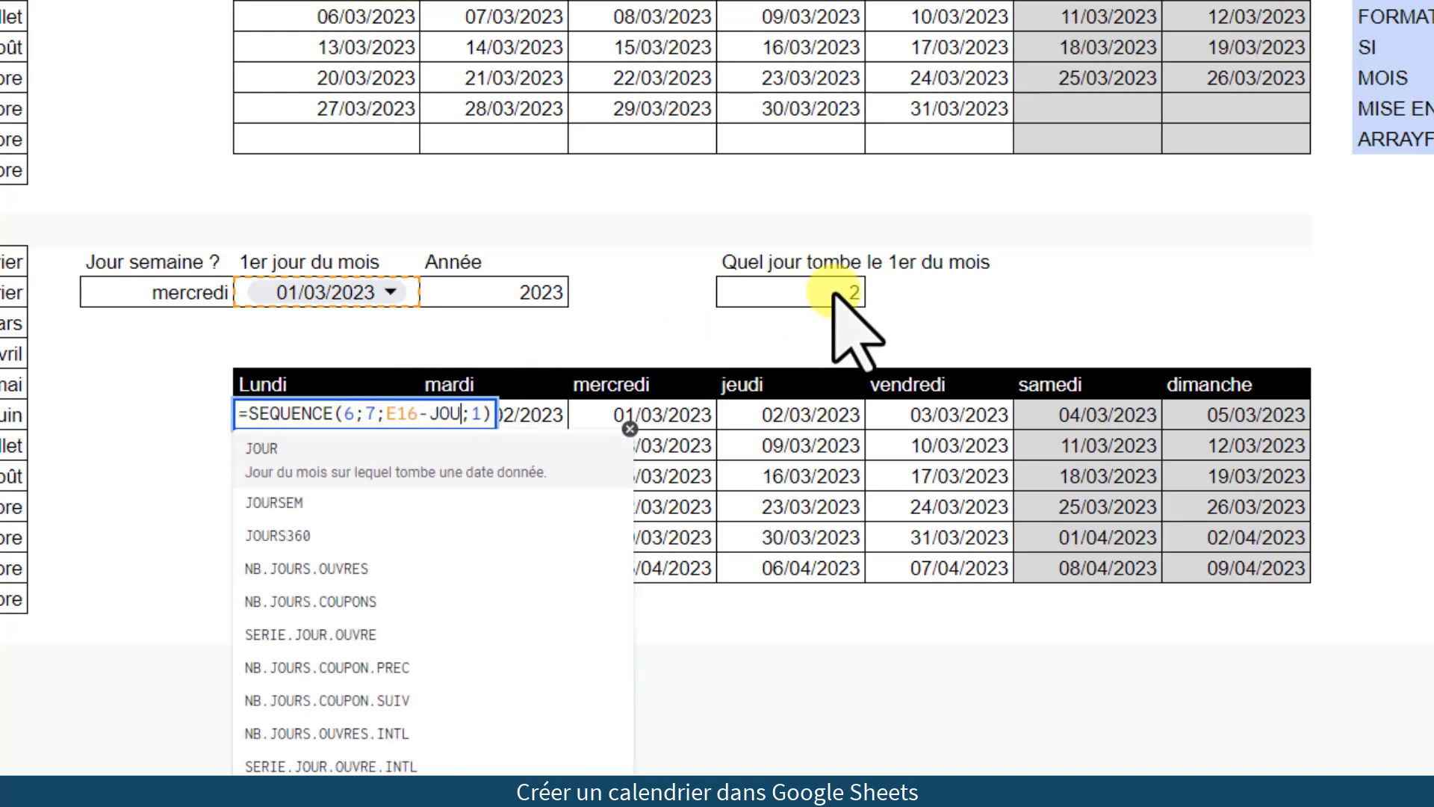
{"action": "type", "text": "EM"}
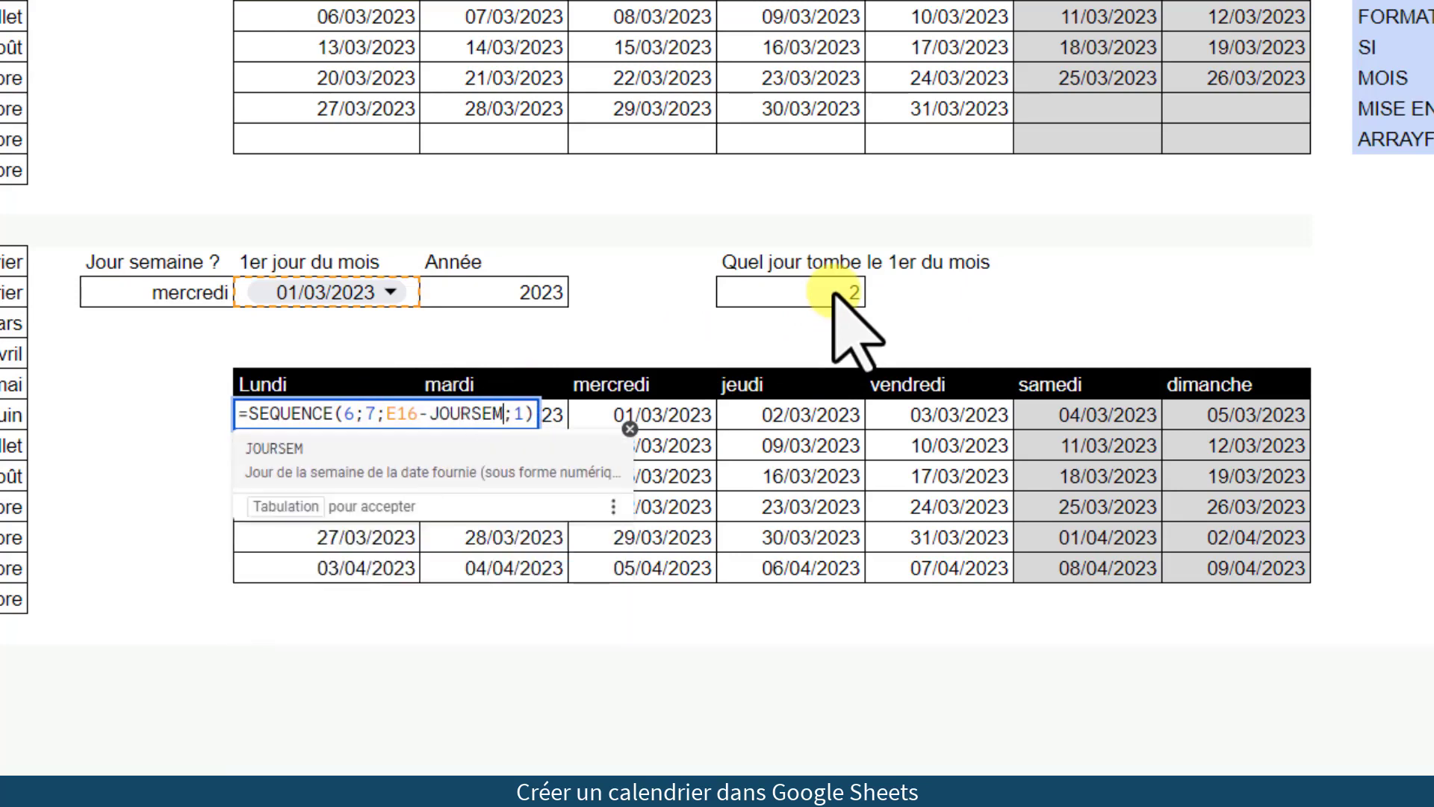
{"action": "key", "text": "Tab"}
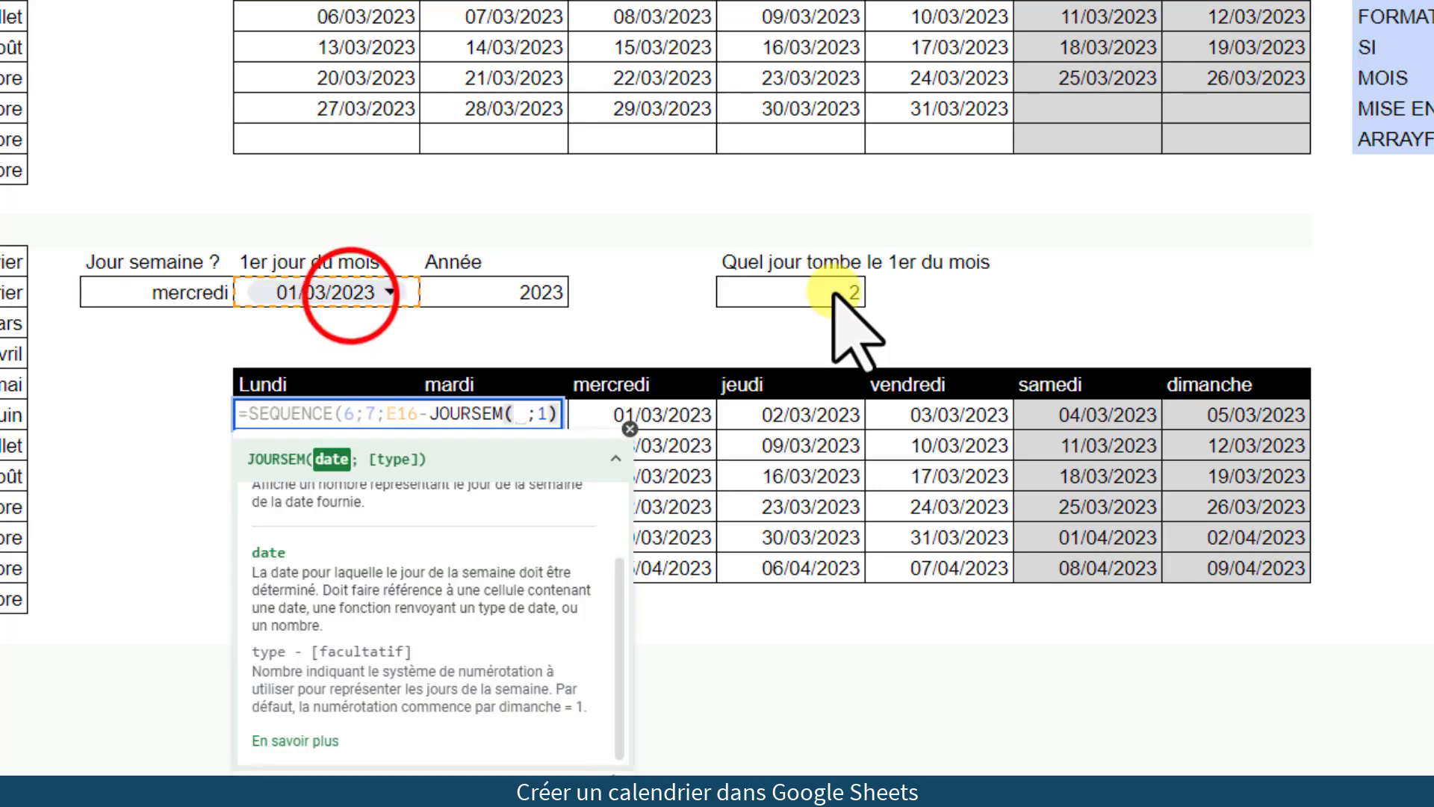
{"action": "left_click", "coordinate": [370, 292]}
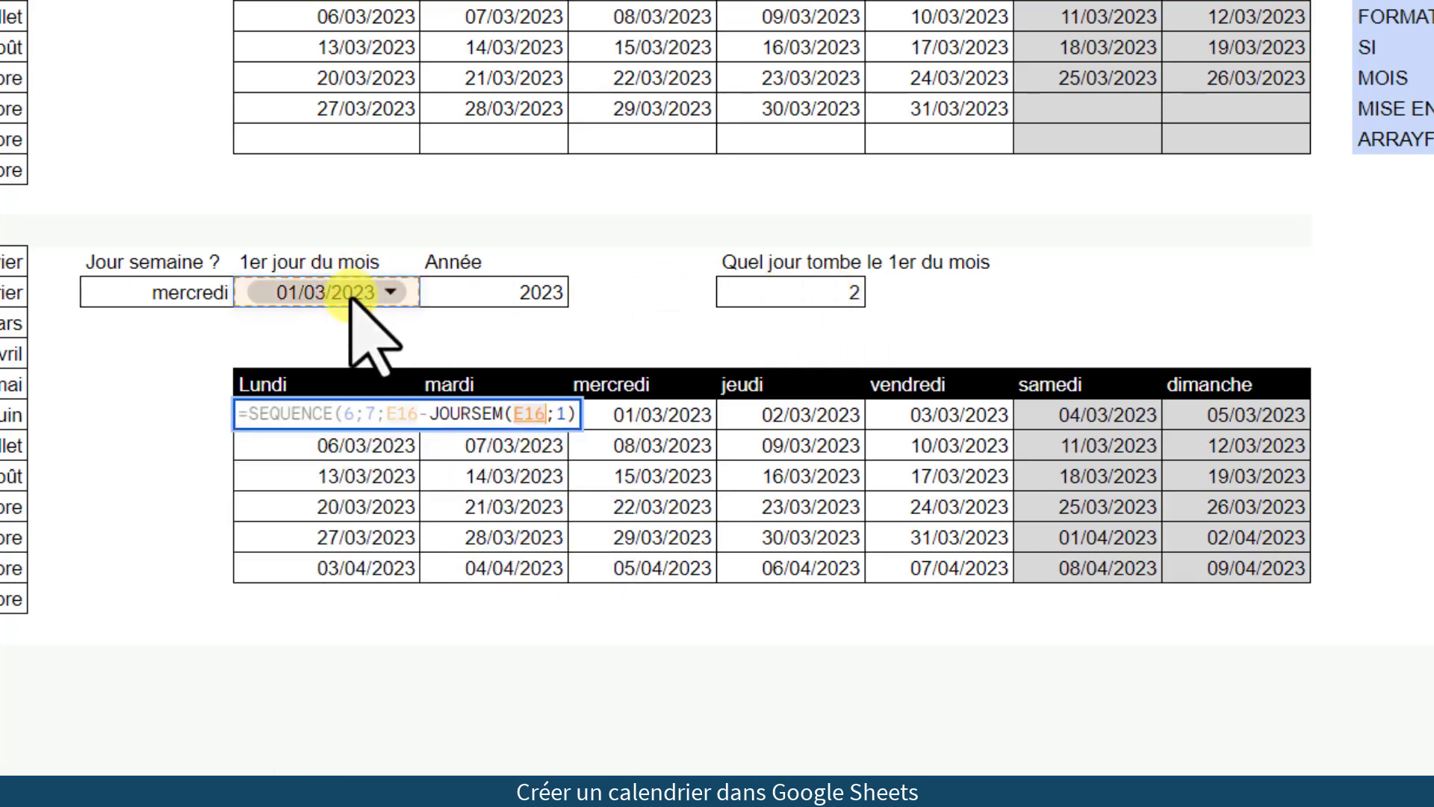
{"action": "type", "text": ";3);"}
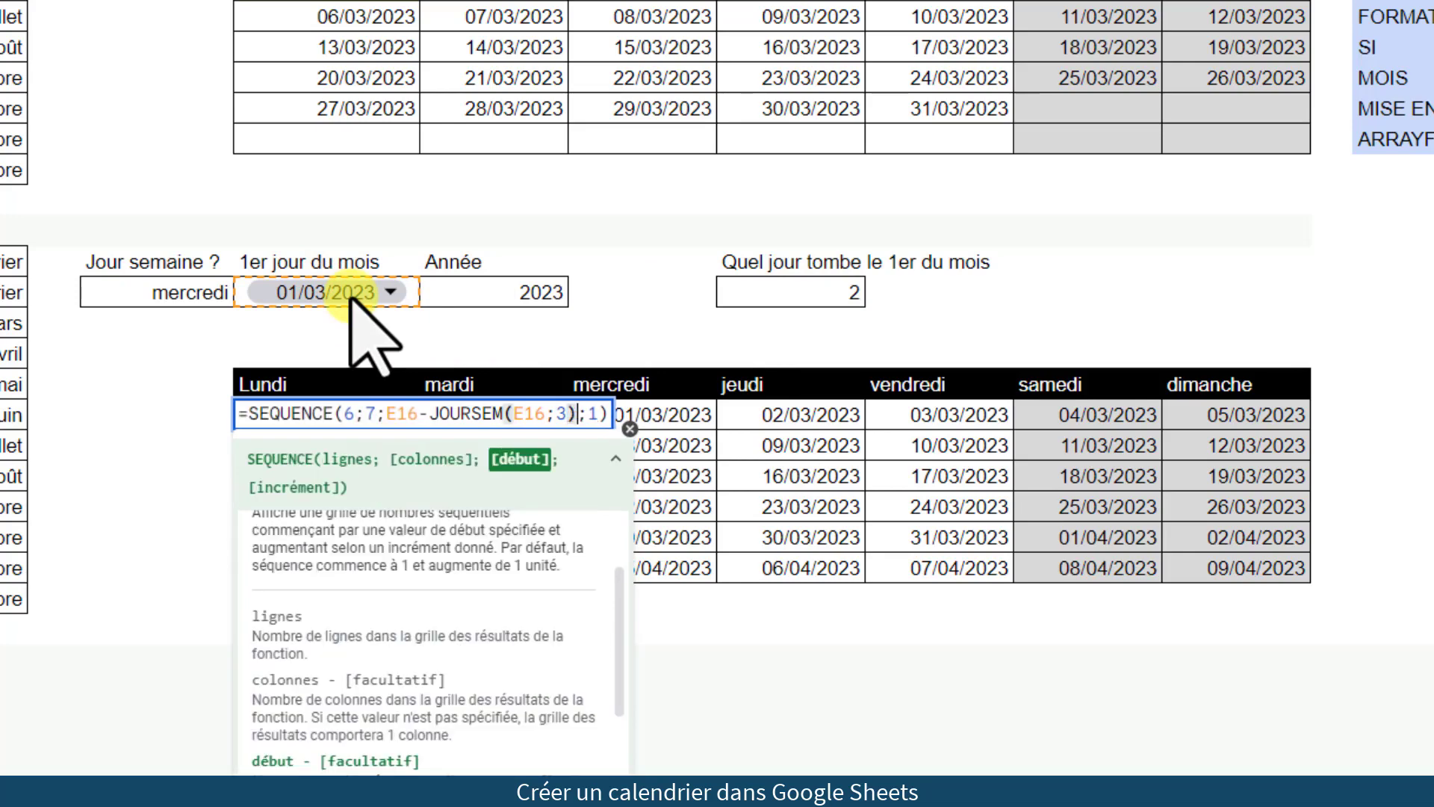
{"action": "key", "text": "Return"}
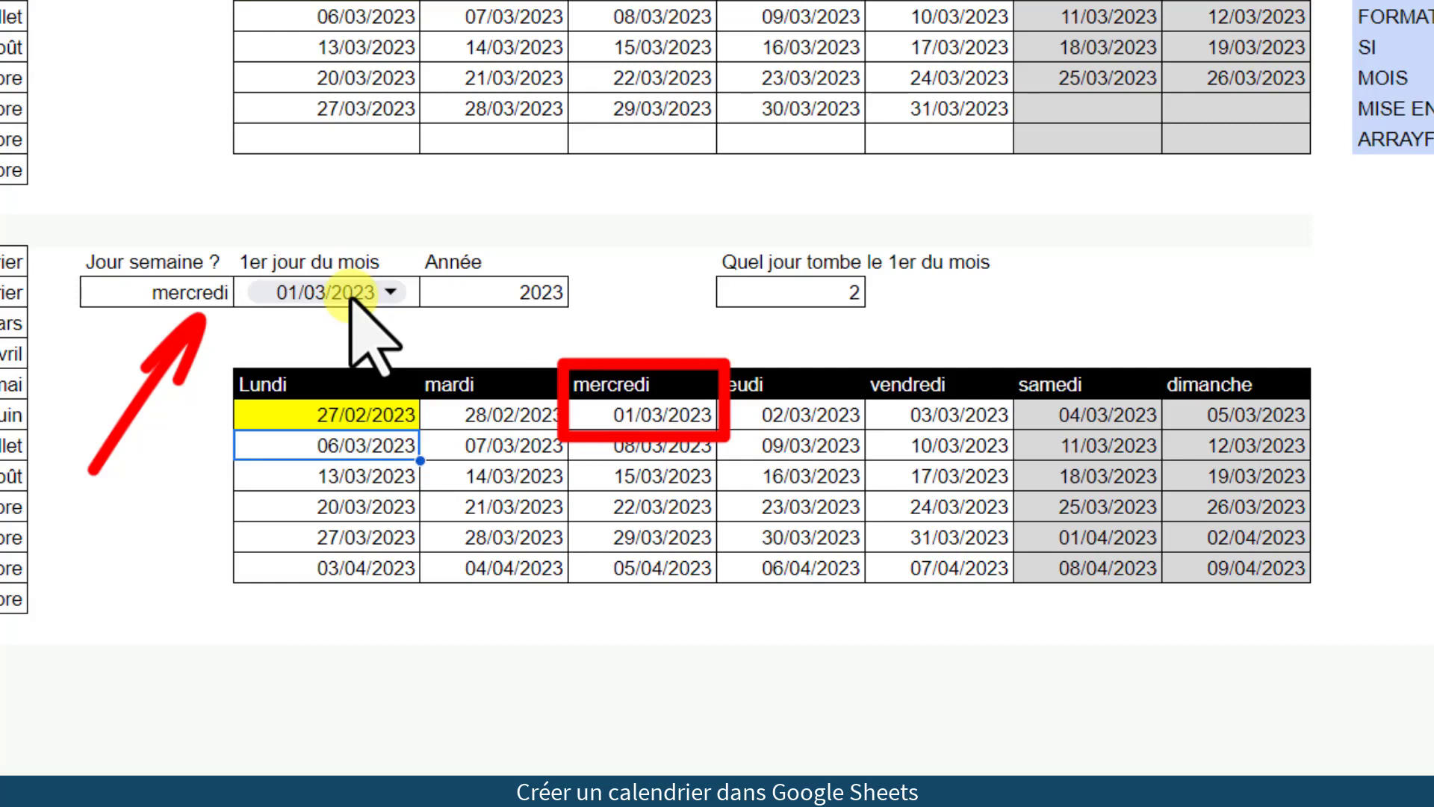
Choose septembre in the "1er jour du mois" dropdown and check the weekday name, the weekday number and the 1st's position in the grid.
{"action": "left_click", "coordinate": [385, 291]}
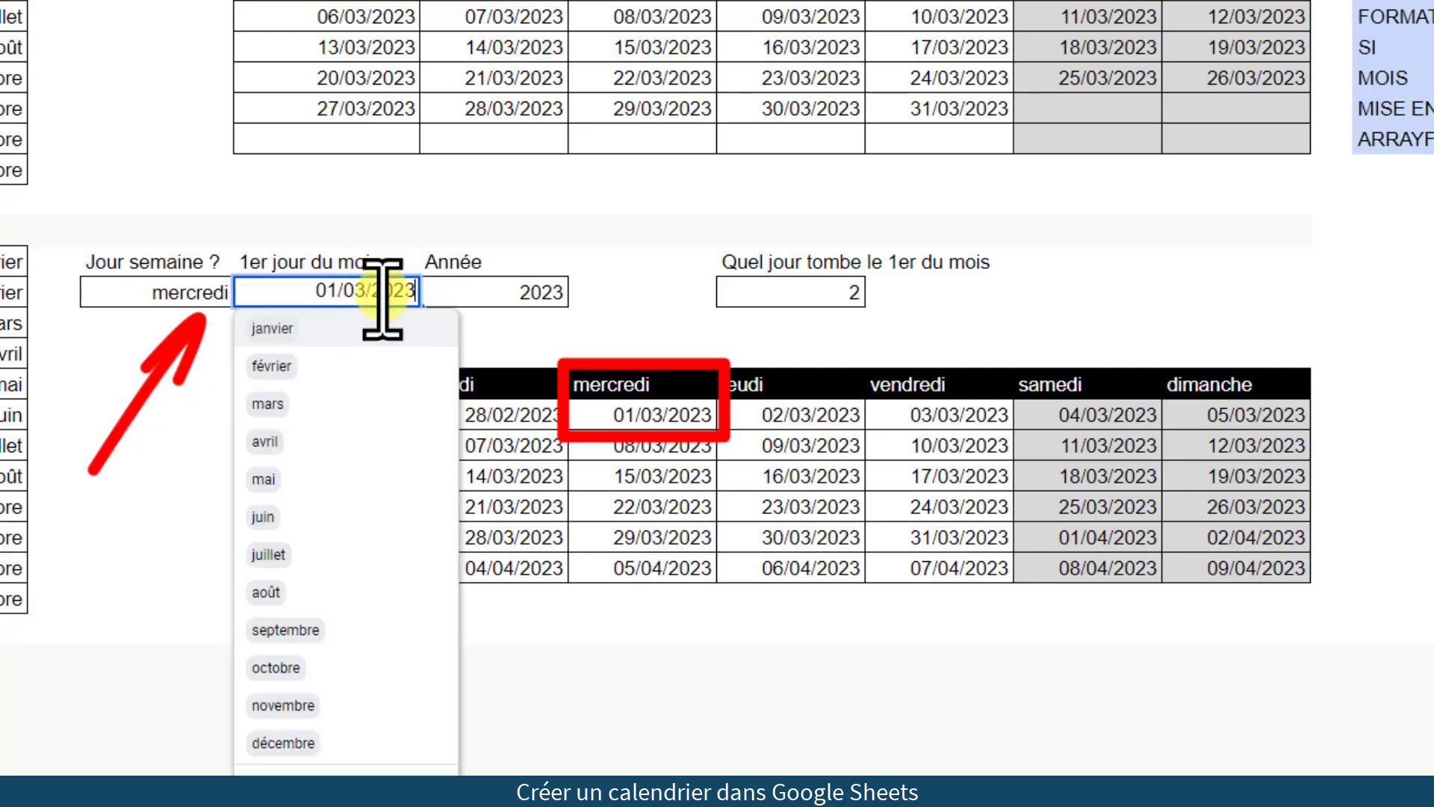
{"action": "left_click", "coordinate": [292, 631]}
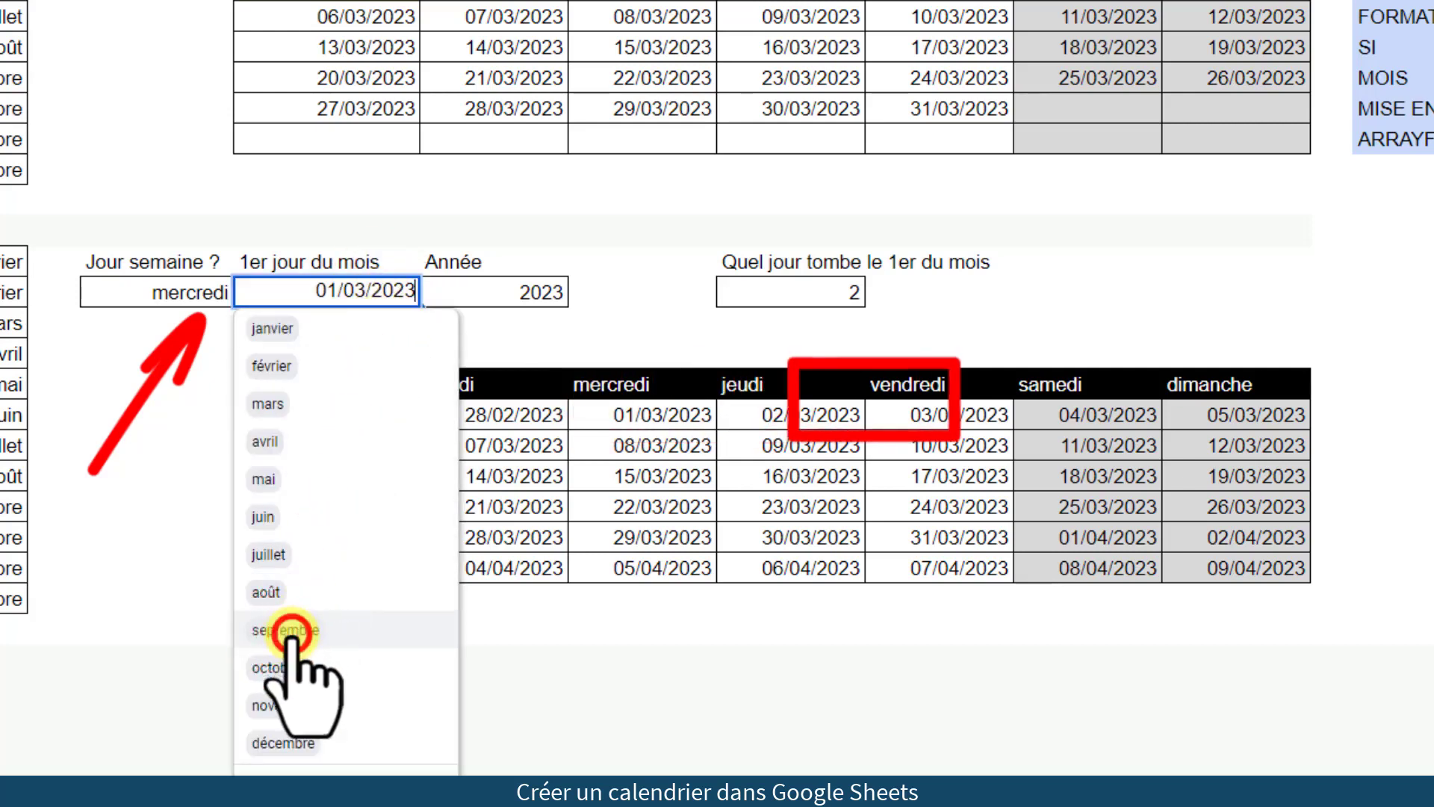
{"action": "left_click", "coordinate": [178, 293]}
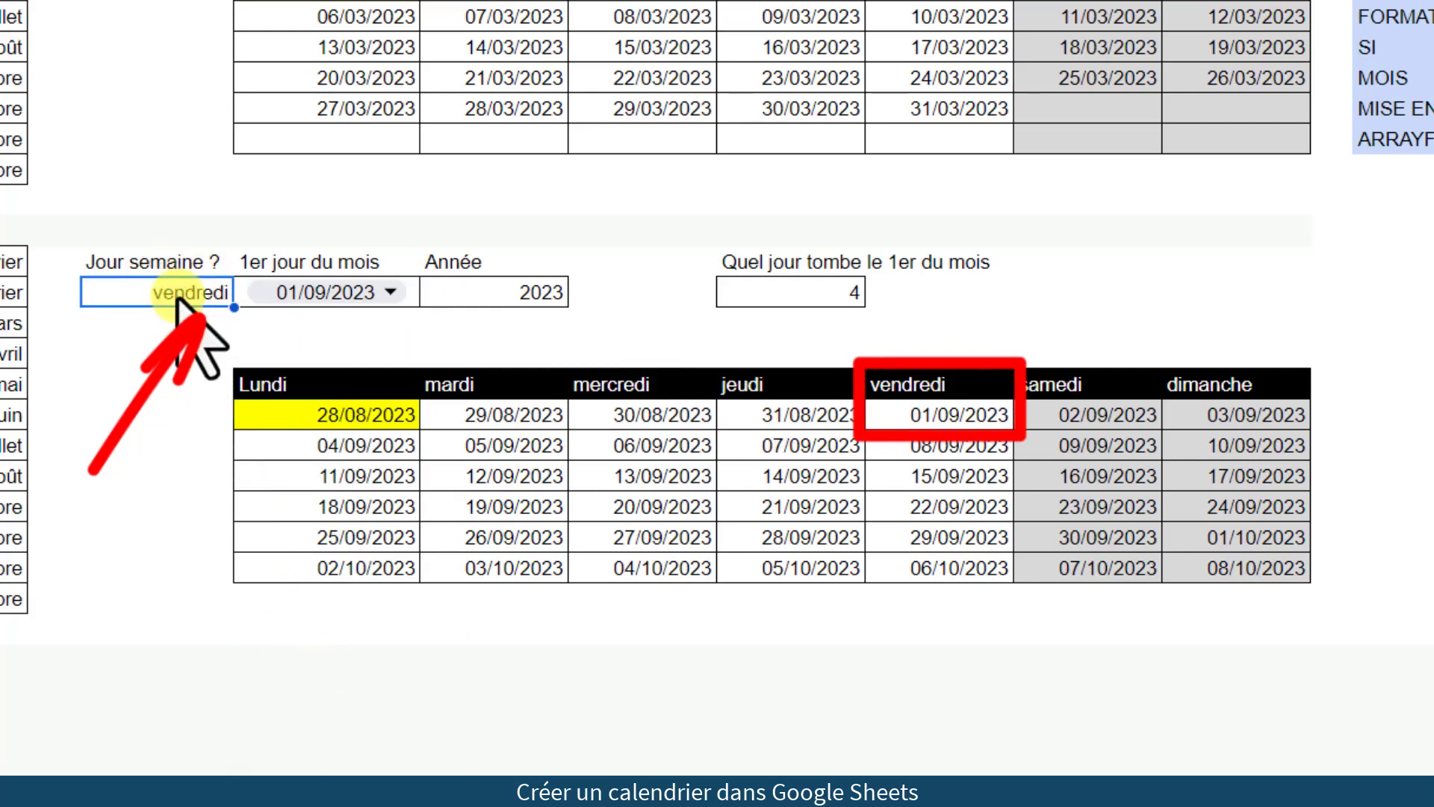
{"action": "left_click", "coordinate": [845, 294]}
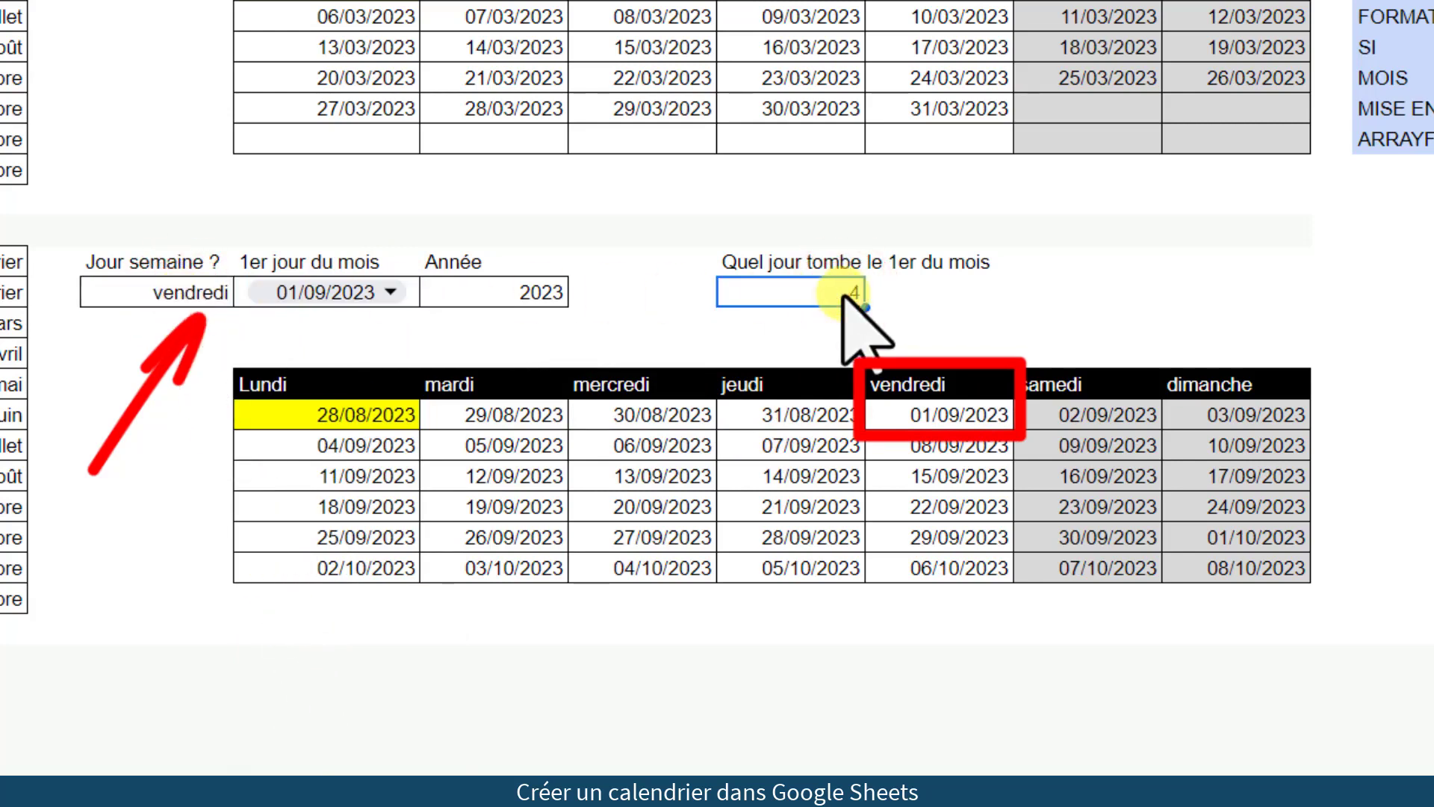
{"action": "left_click", "coordinate": [950, 417]}
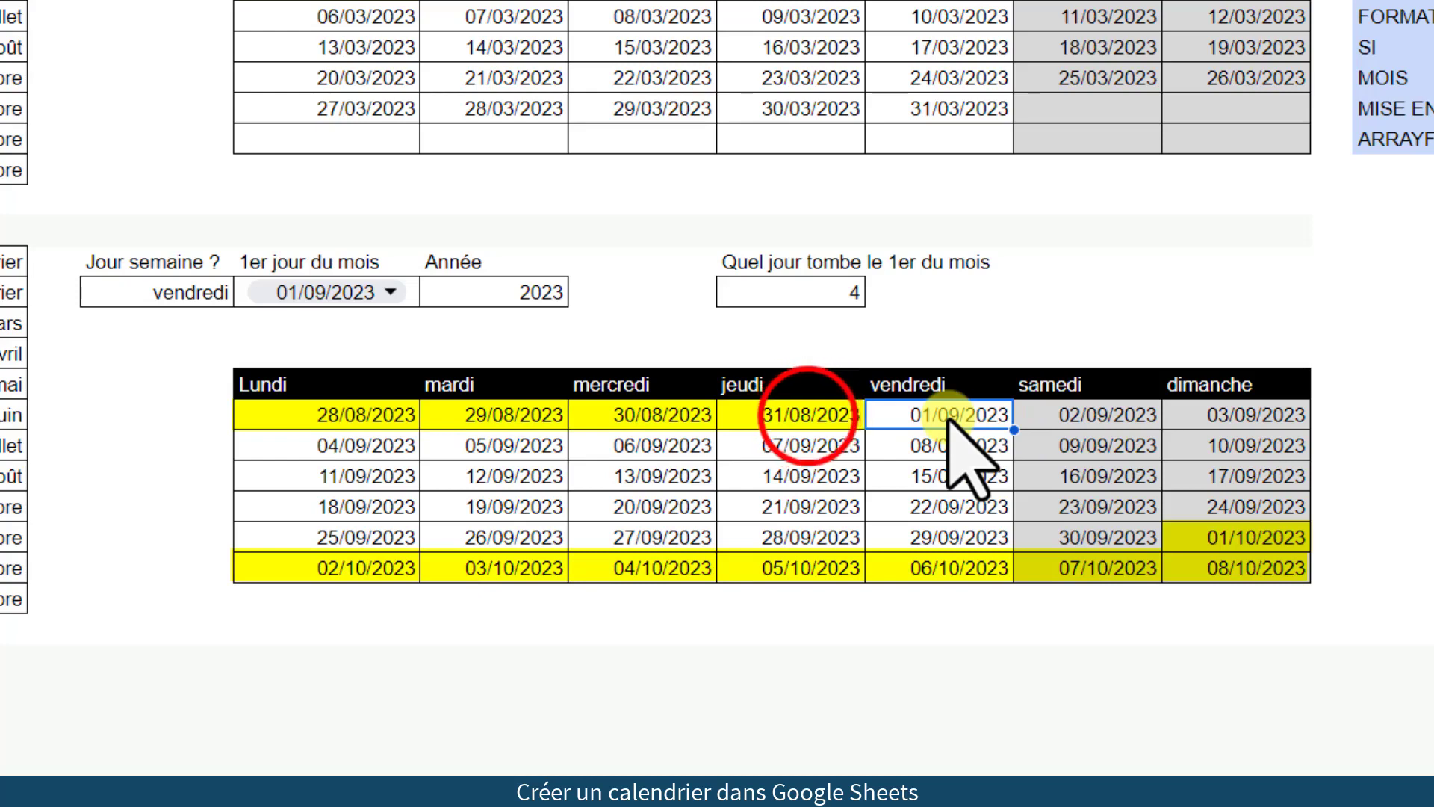
Examine the August and October dates that surround September in the calendar grid.
{"action": "left_click_drag", "start_coordinate": [808, 415], "coordinate": [371, 416]}
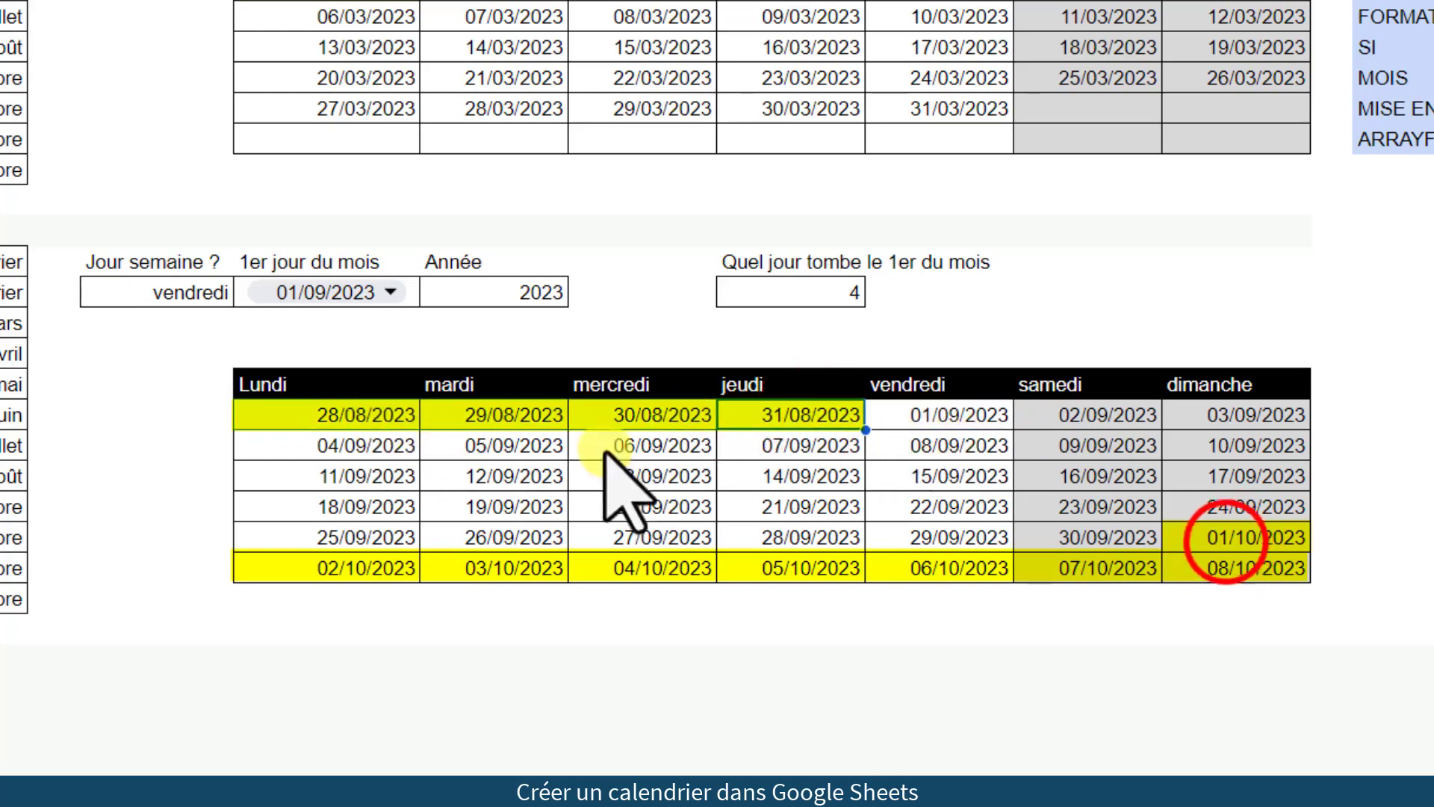
{"action": "left_click_drag", "start_coordinate": [1233, 537], "coordinate": [1229, 572]}
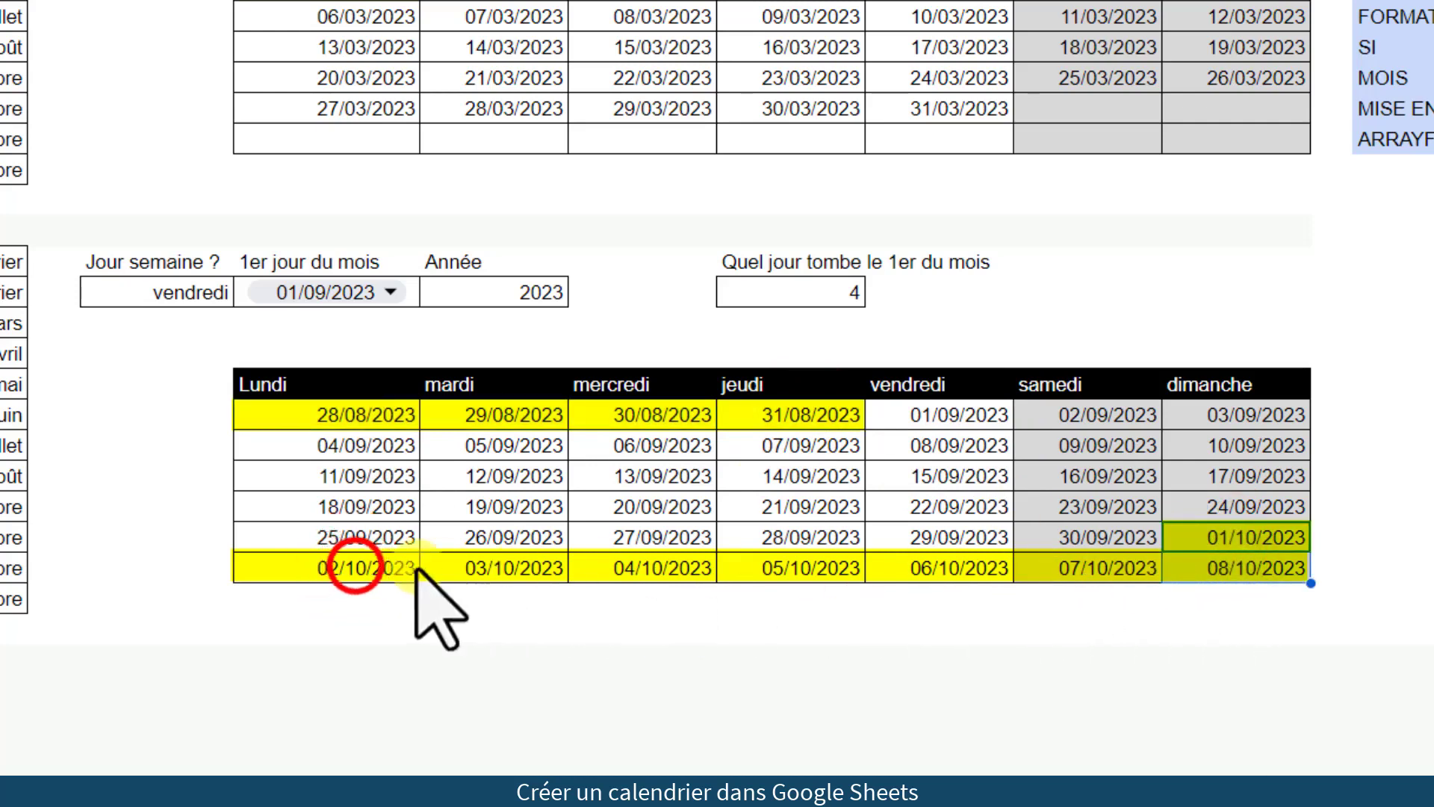
{"action": "left_click_drag", "start_coordinate": [360, 572], "coordinate": [1041, 568]}
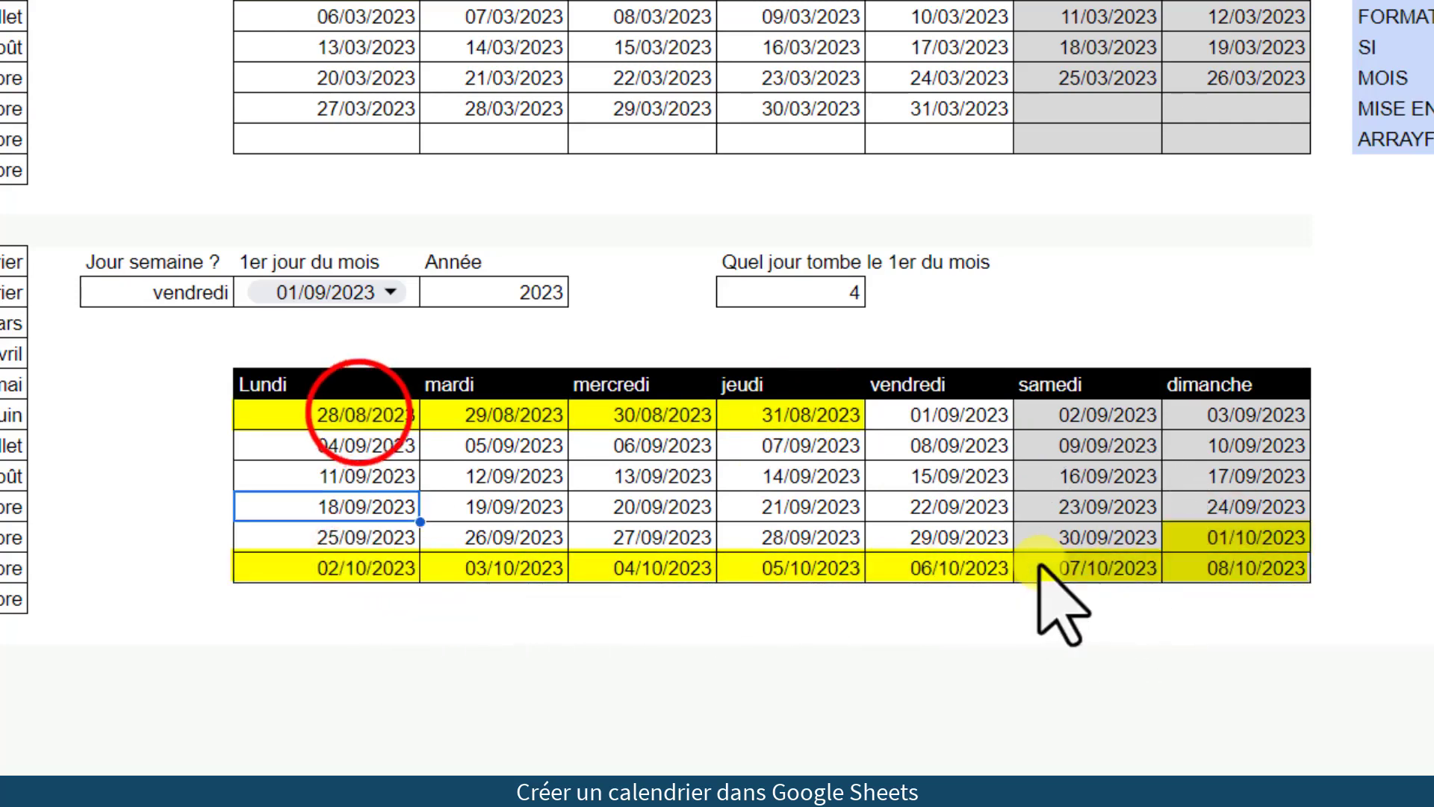
Copy the expression SEQUENCE(6;7;E16-JOURSEM(E16;3);1), without the equals sign, from the formula in the calendar's first cell E20.
{"action": "double_click", "coordinate": [360, 414]}
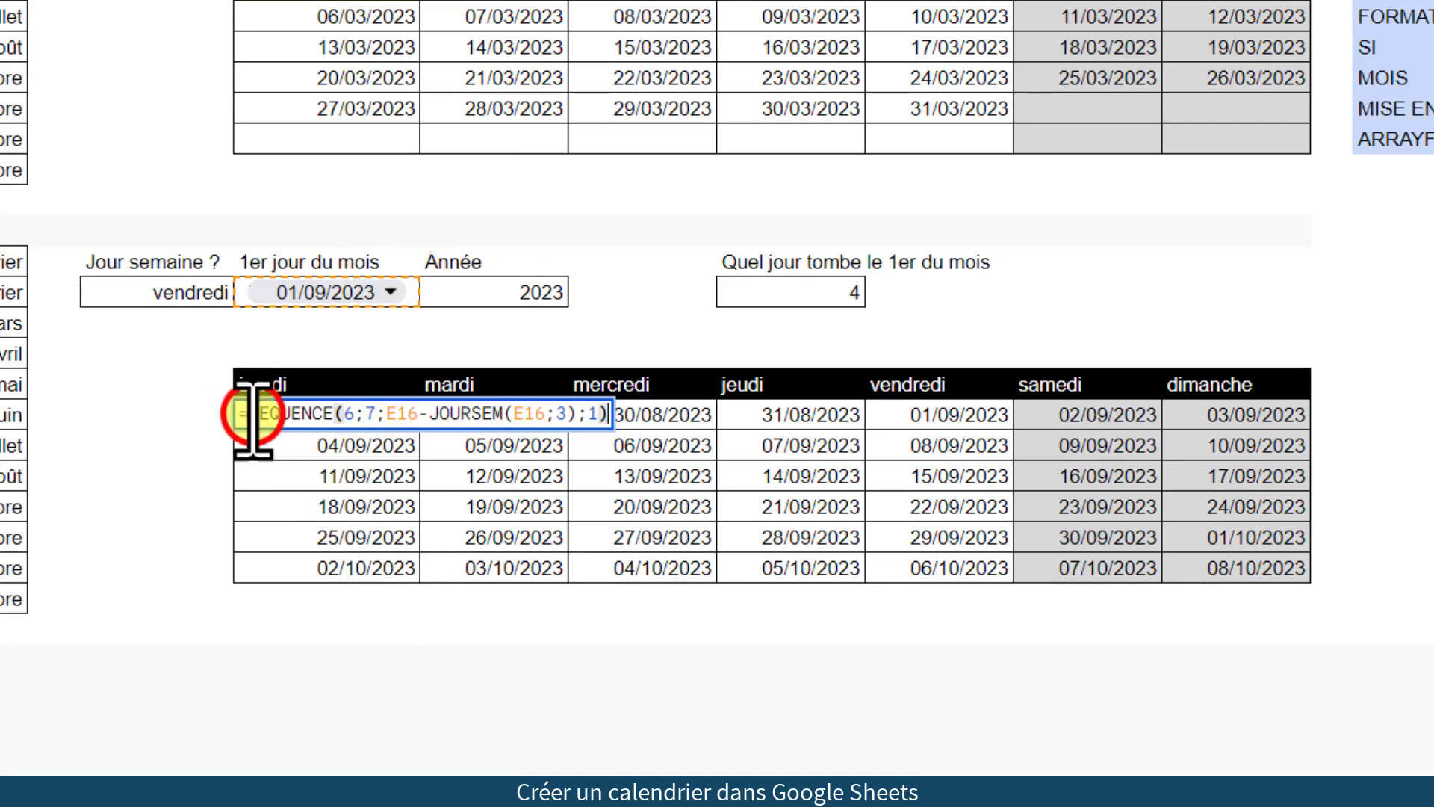
{"action": "left_click_drag", "start_coordinate": [250, 413], "coordinate": [620, 415]}
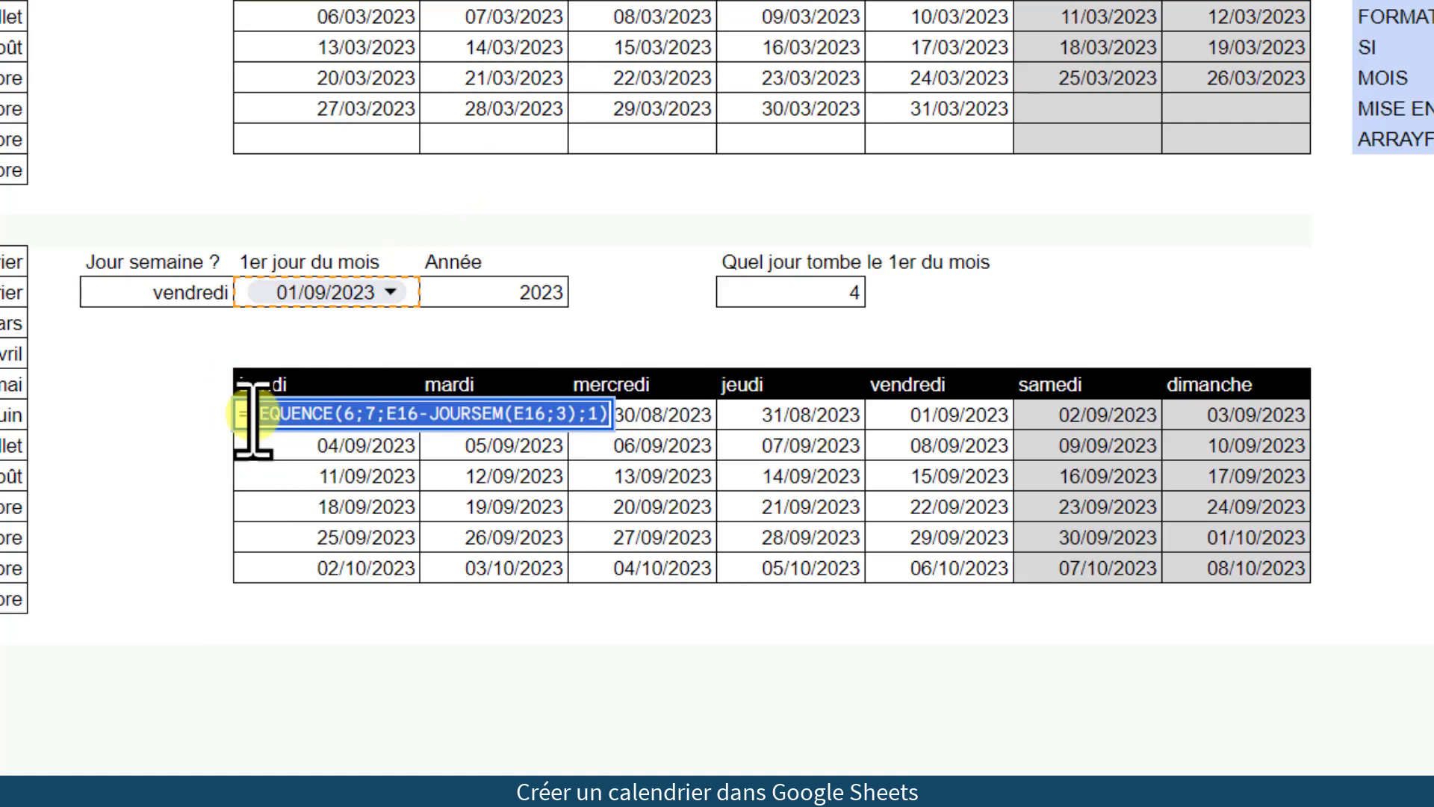
{"action": "key", "text": "ctrl+c"}
Wrap E20's SEQUENCE in SI and MOIS and compare it with E16's month, giving =SI(MOIS(SEQUENCE(6;7;E16-JOURSEM(E16;3);1))=MOIS(E16).
{"action": "left_click", "coordinate": [249, 413]}
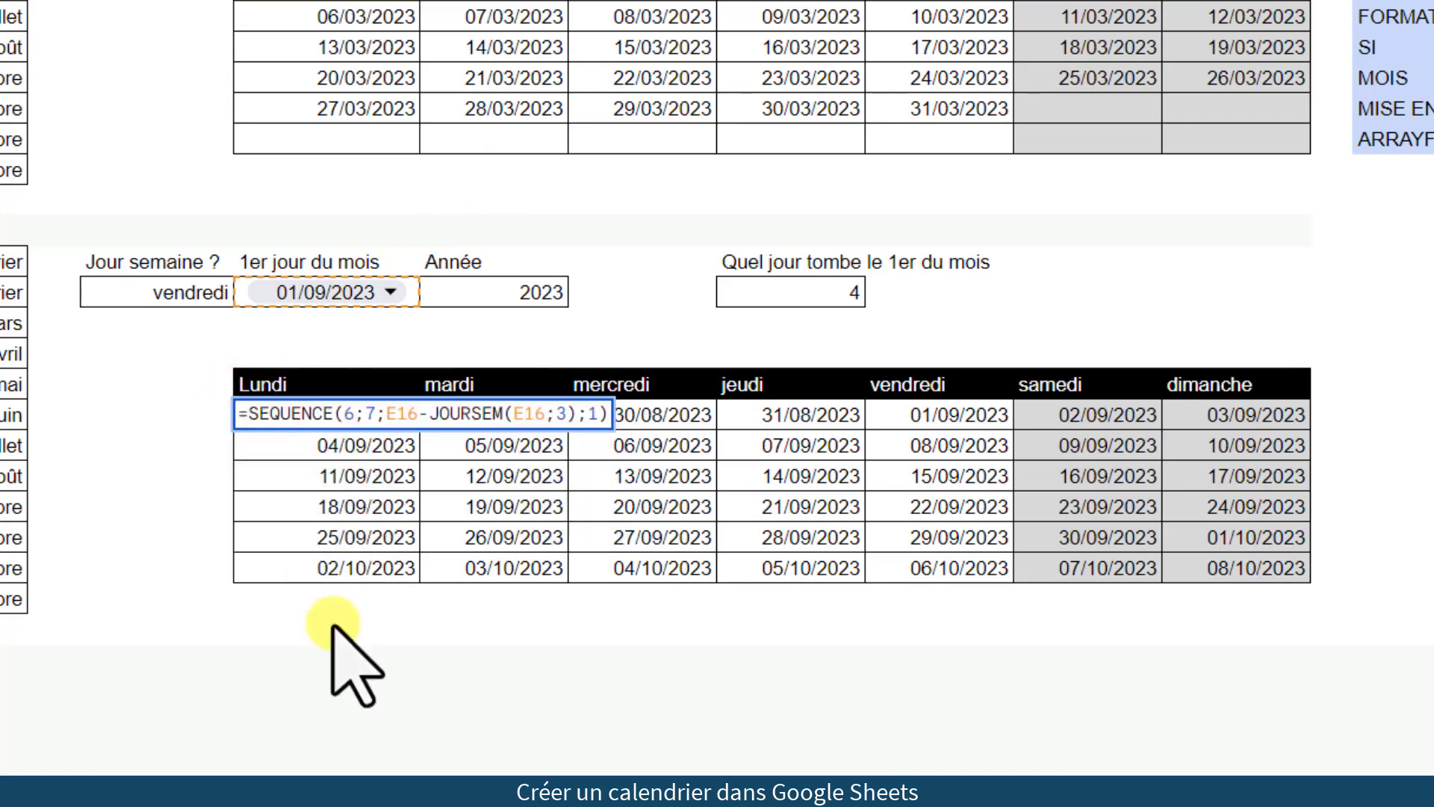
{"action": "type", "text": "SI("}
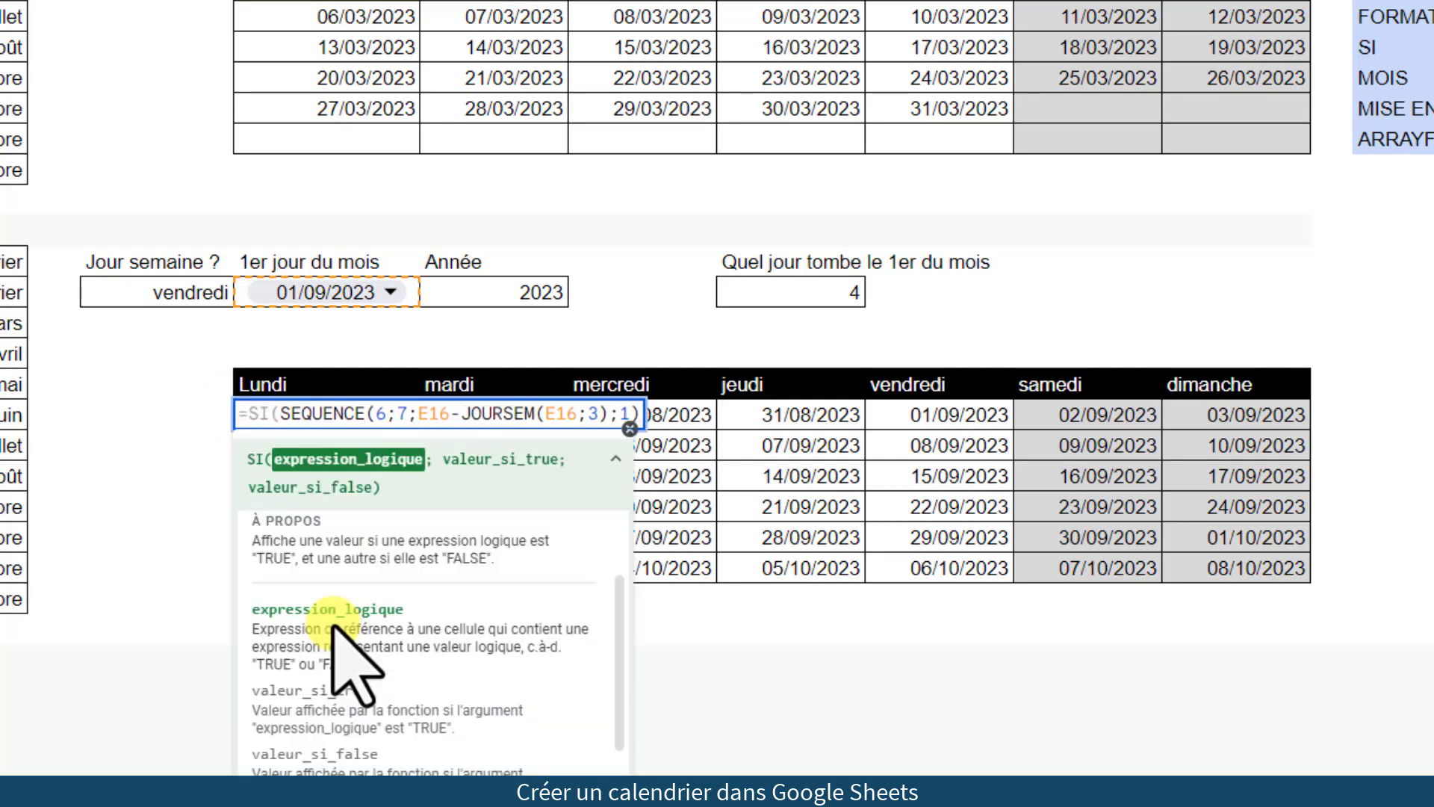
{"action": "type", "text": "MOIS("}
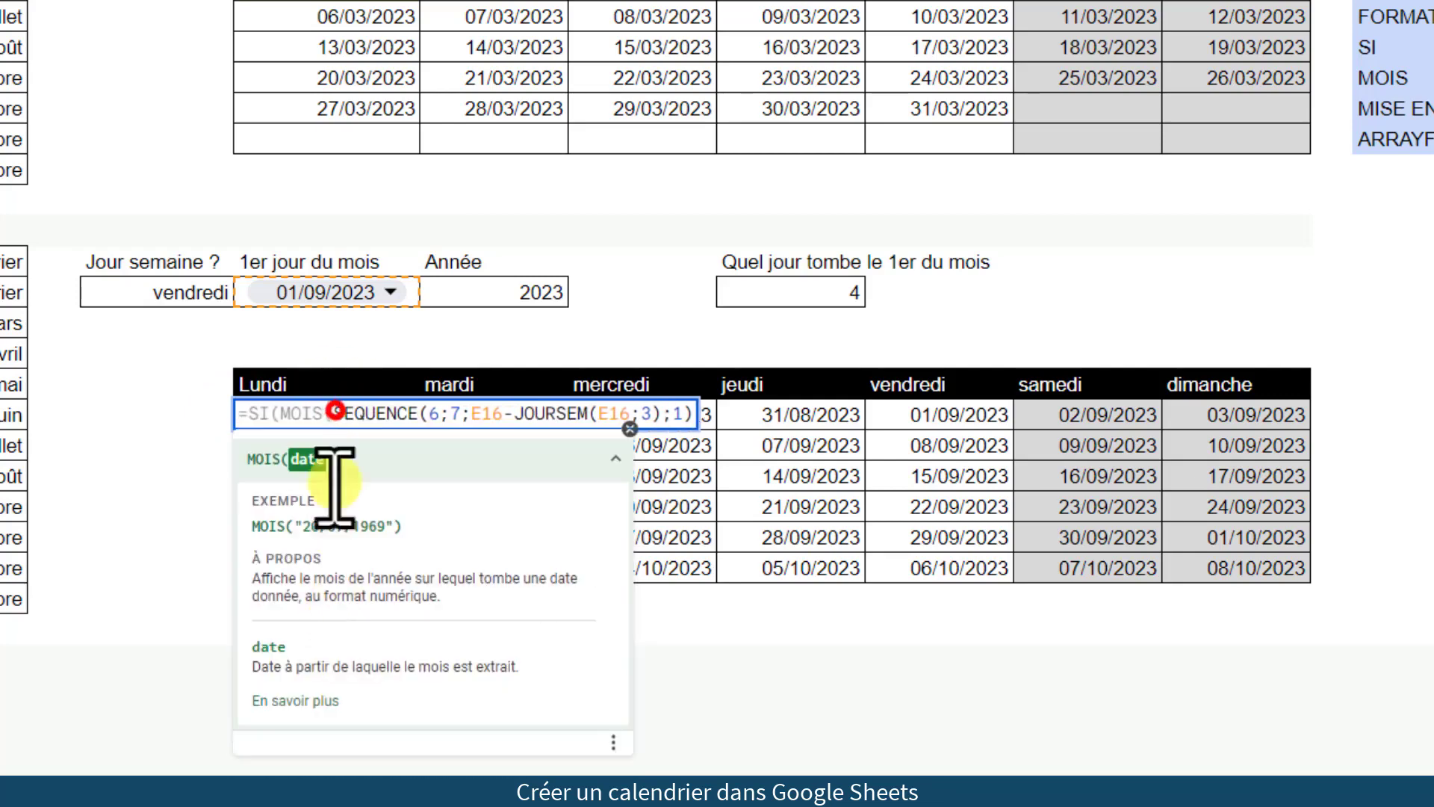
{"action": "left_click_drag", "start_coordinate": [334, 413], "coordinate": [691, 416]}
{"action": "left_click", "coordinate": [696, 415]}
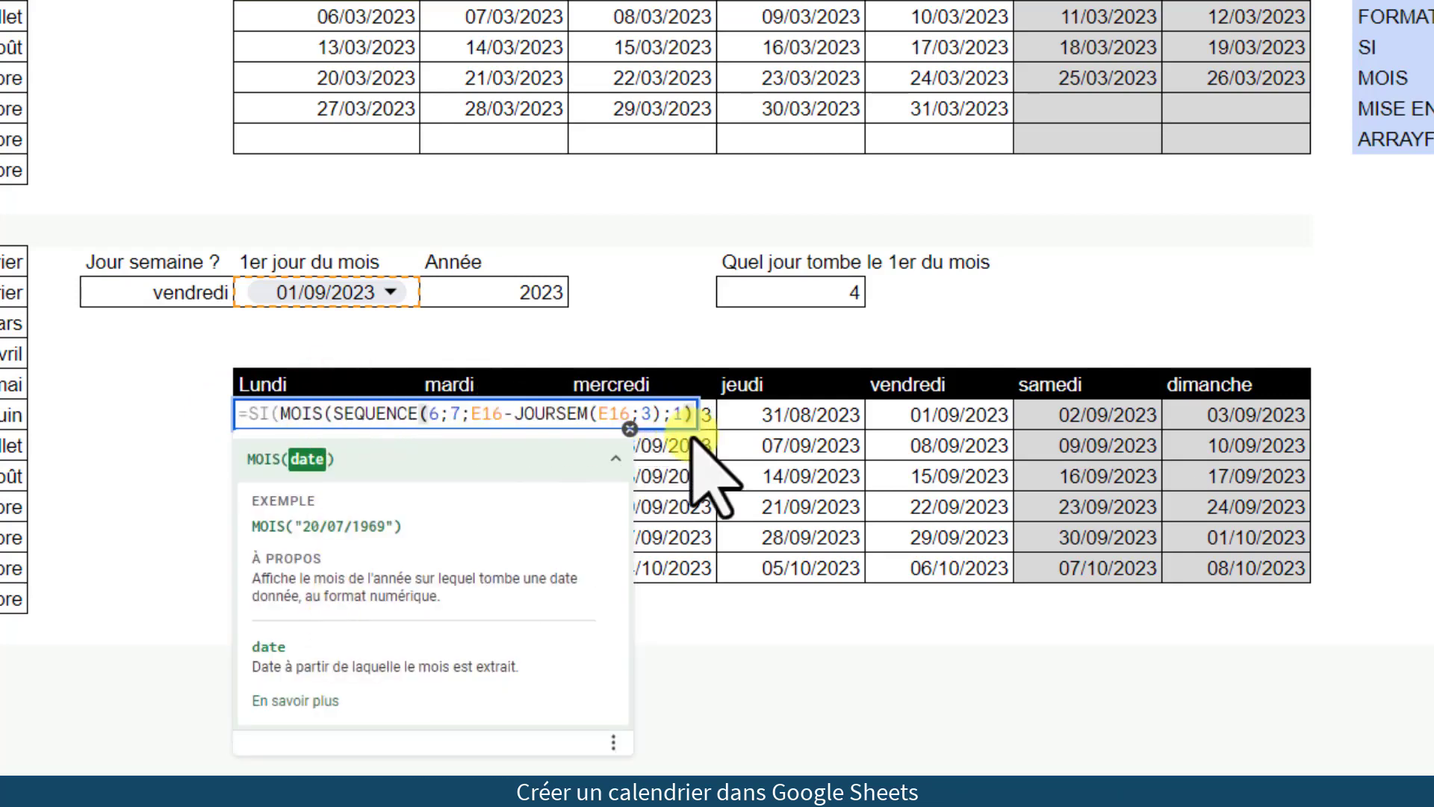
{"action": "type", "text": ")"}
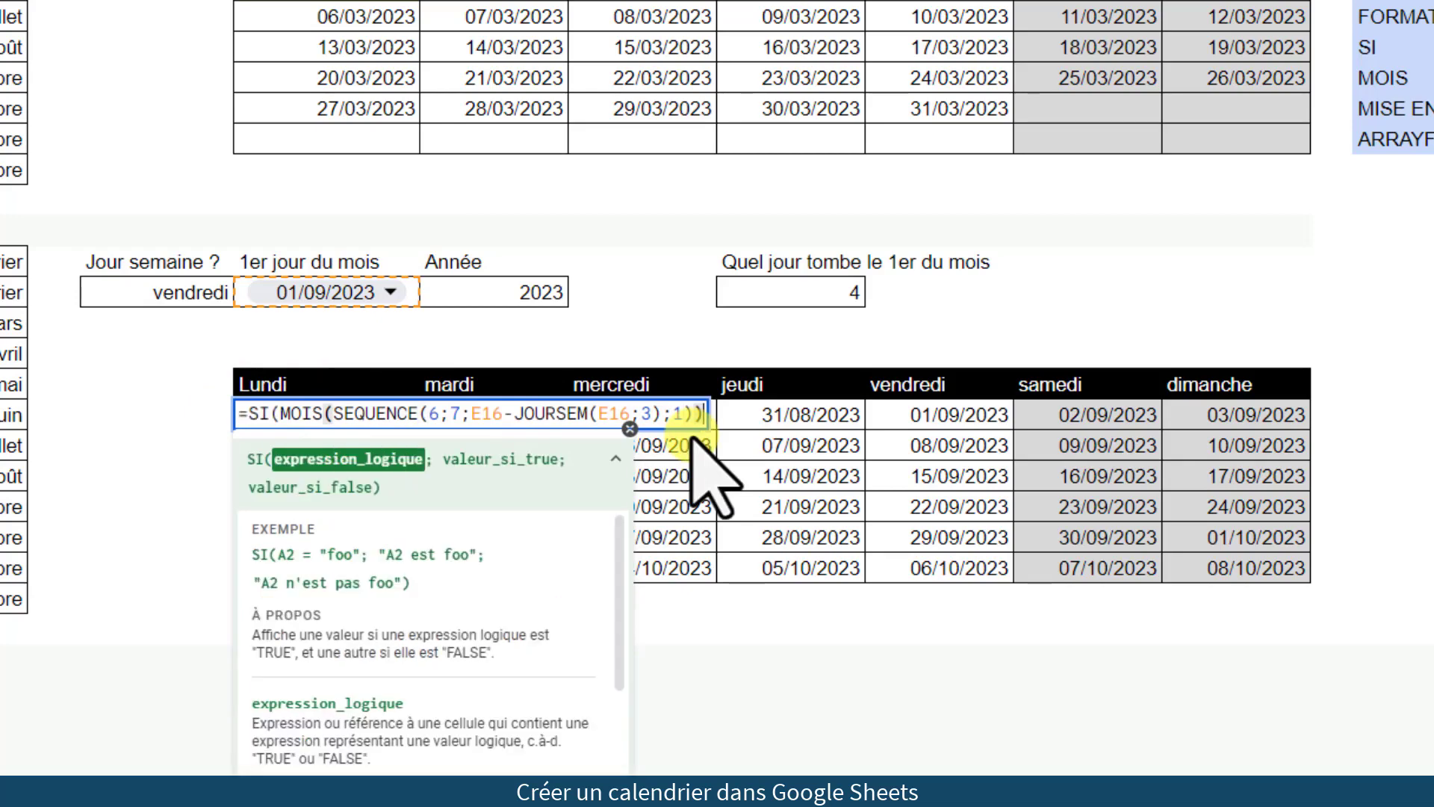
{"action": "type", "text": "=MOIS("}
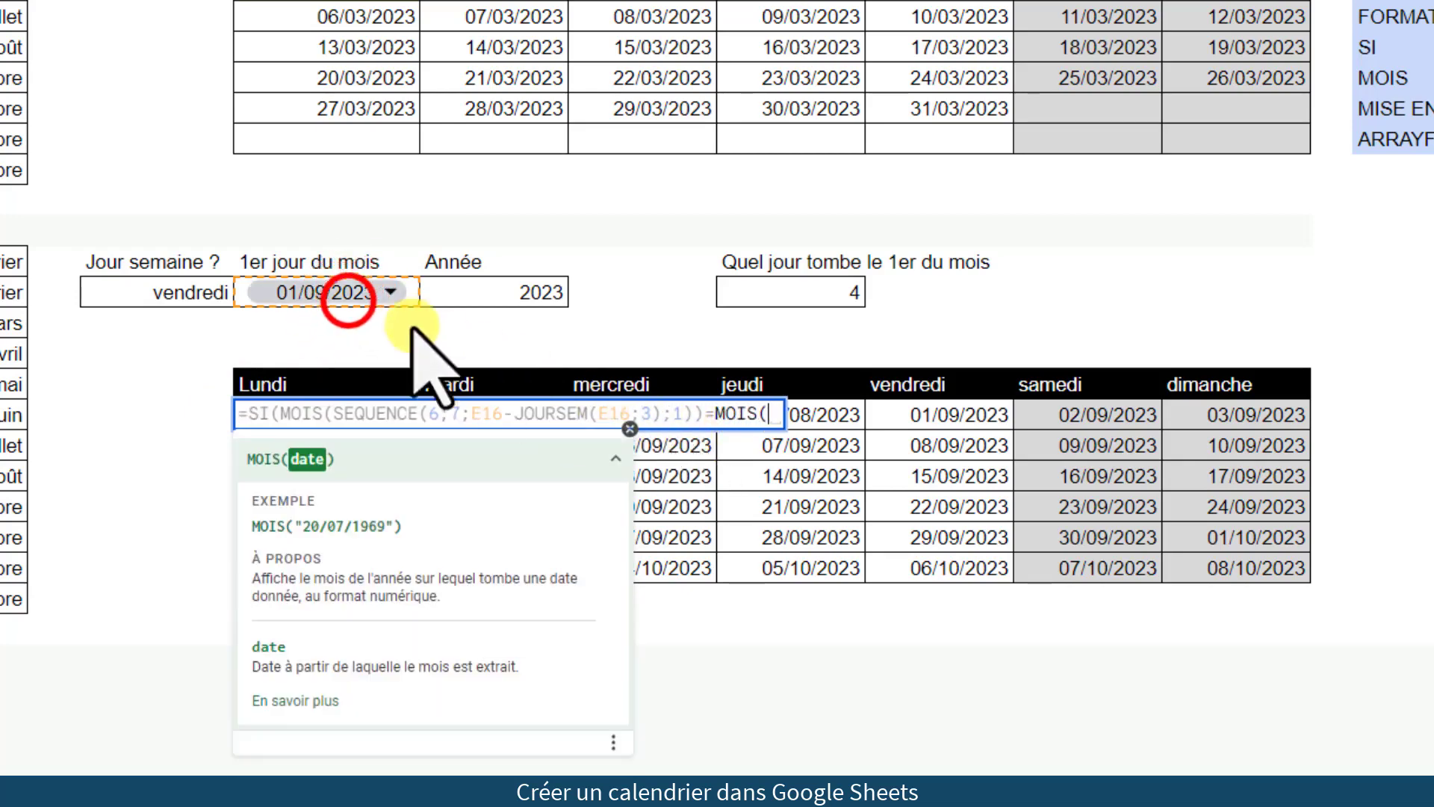
{"action": "left_click", "coordinate": [350, 299]}
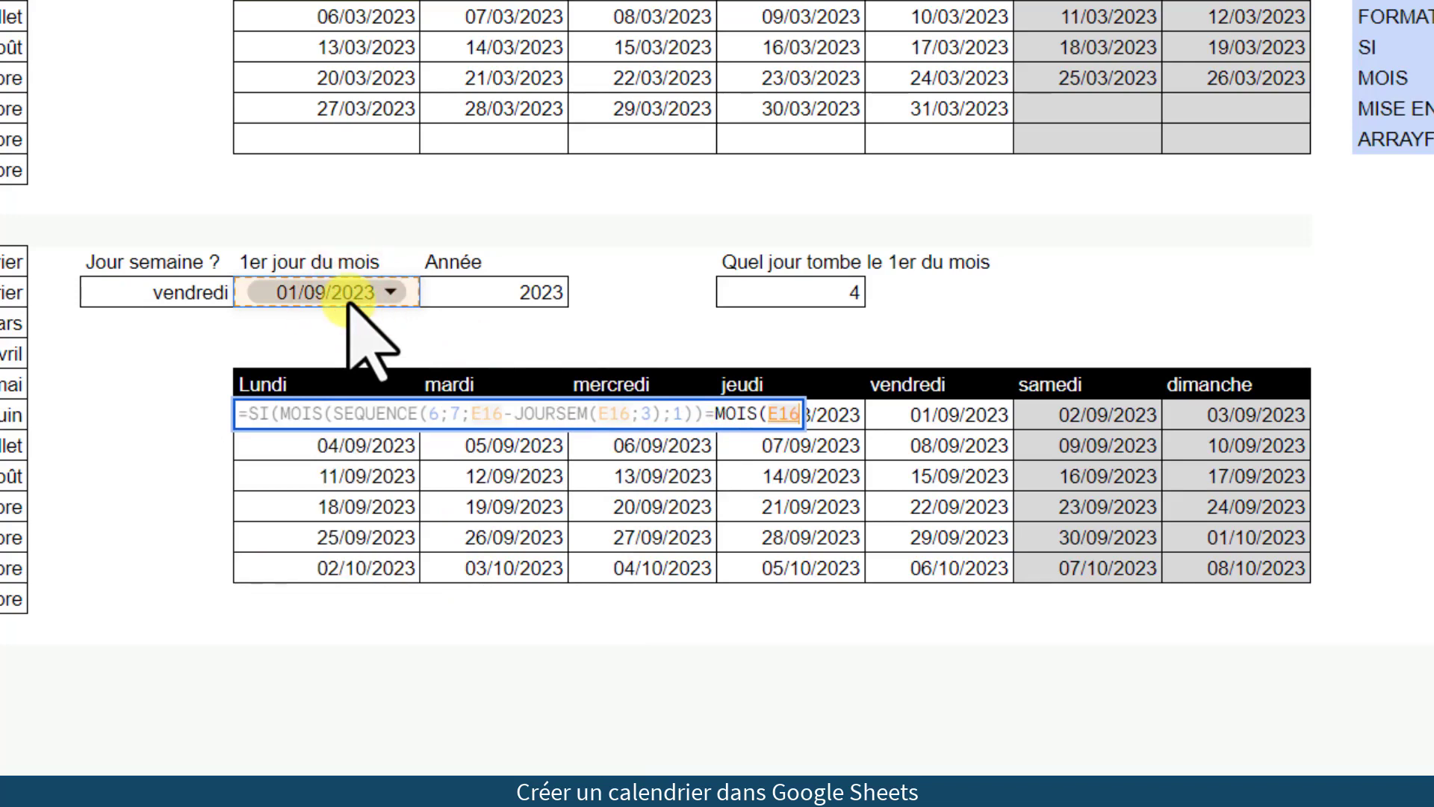
{"action": "type", "text": ")"}
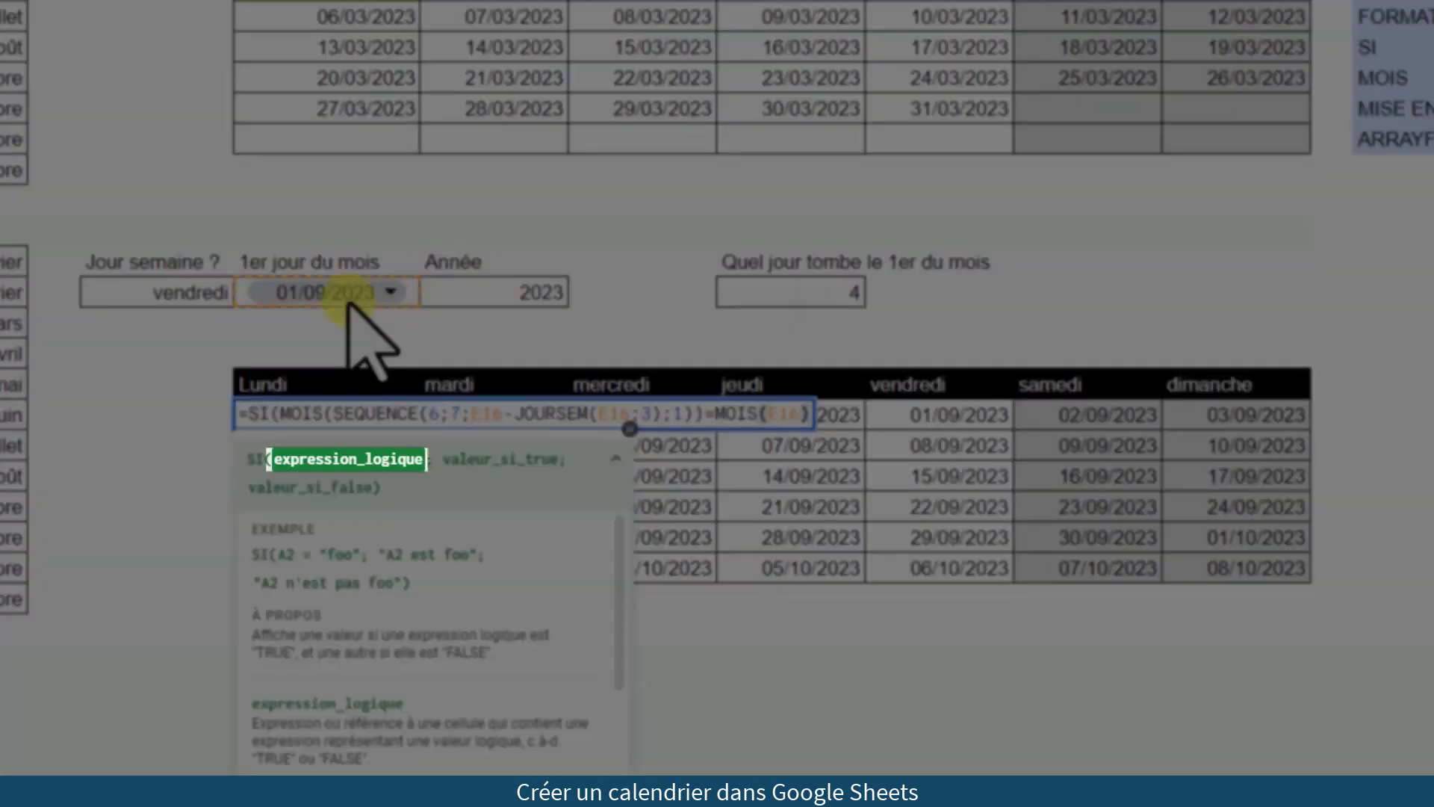
Complete the SI formula in E20 with the copied SEQUENCE(6;7;E16-JOURSEM(E16;3);1) as the true value and "" as the false value.
{"action": "type", "text": ";"}
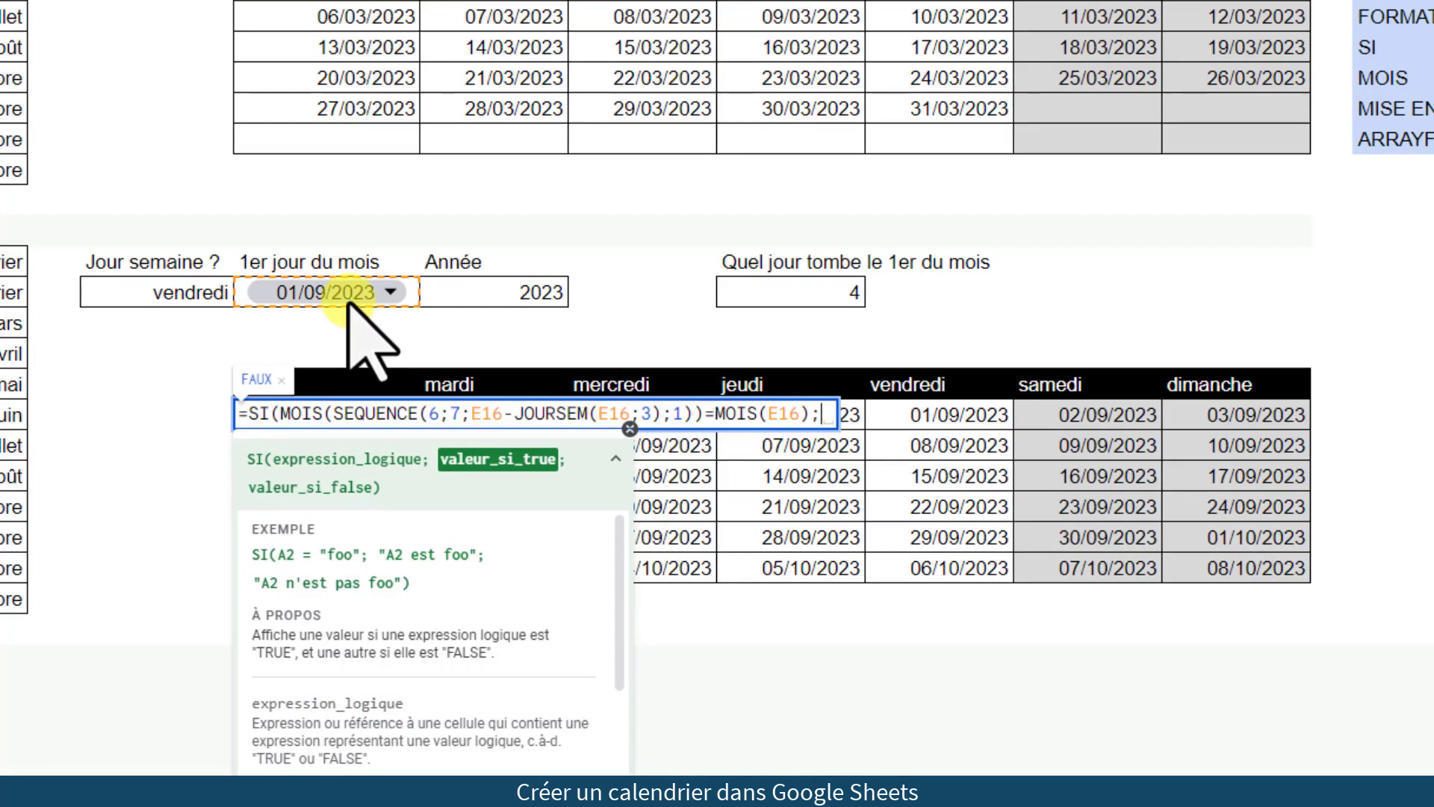
{"action": "type", "text": "SEQUENCE(6;7;E16-JOURSEM(E16;3);1)"}
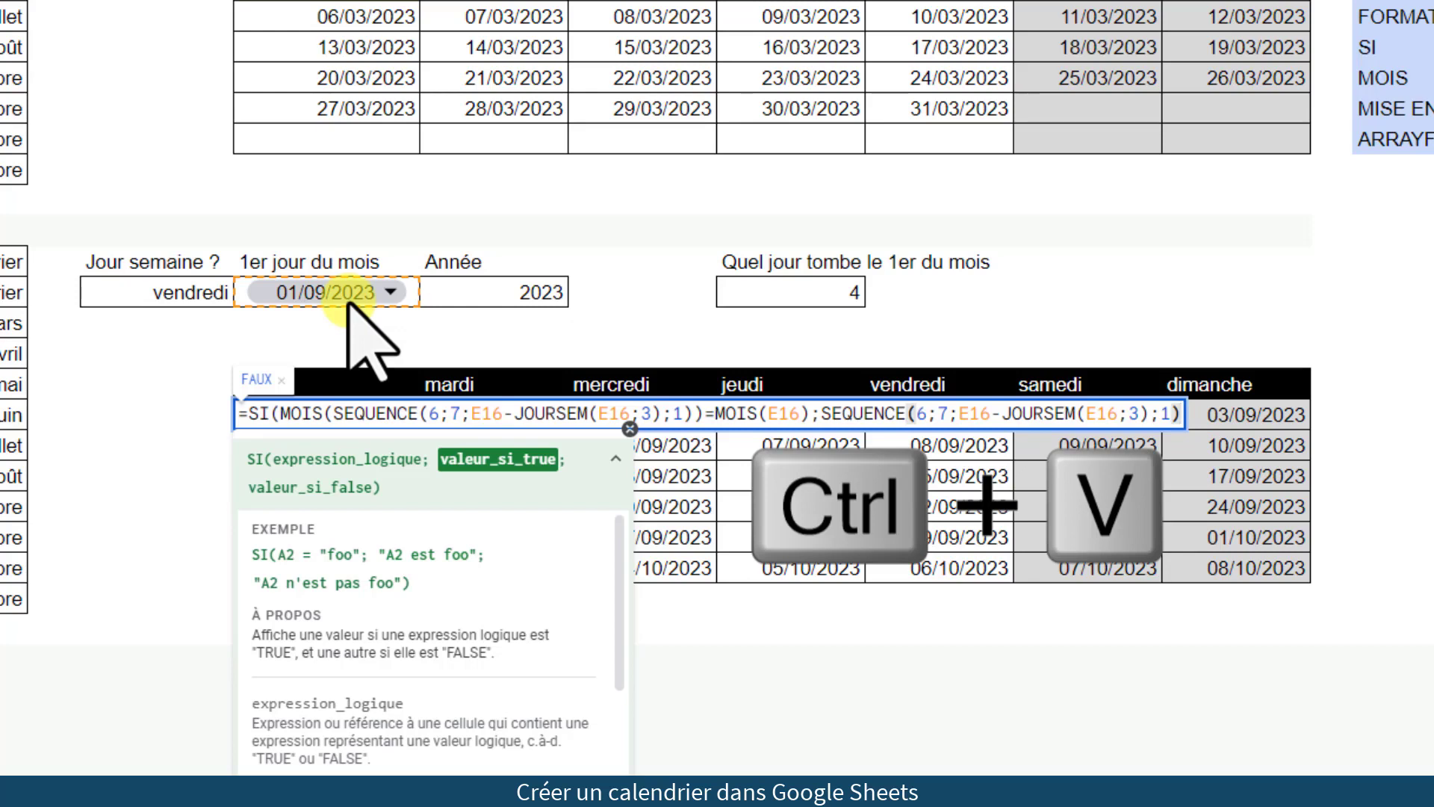
{"action": "type", "text": ";"}
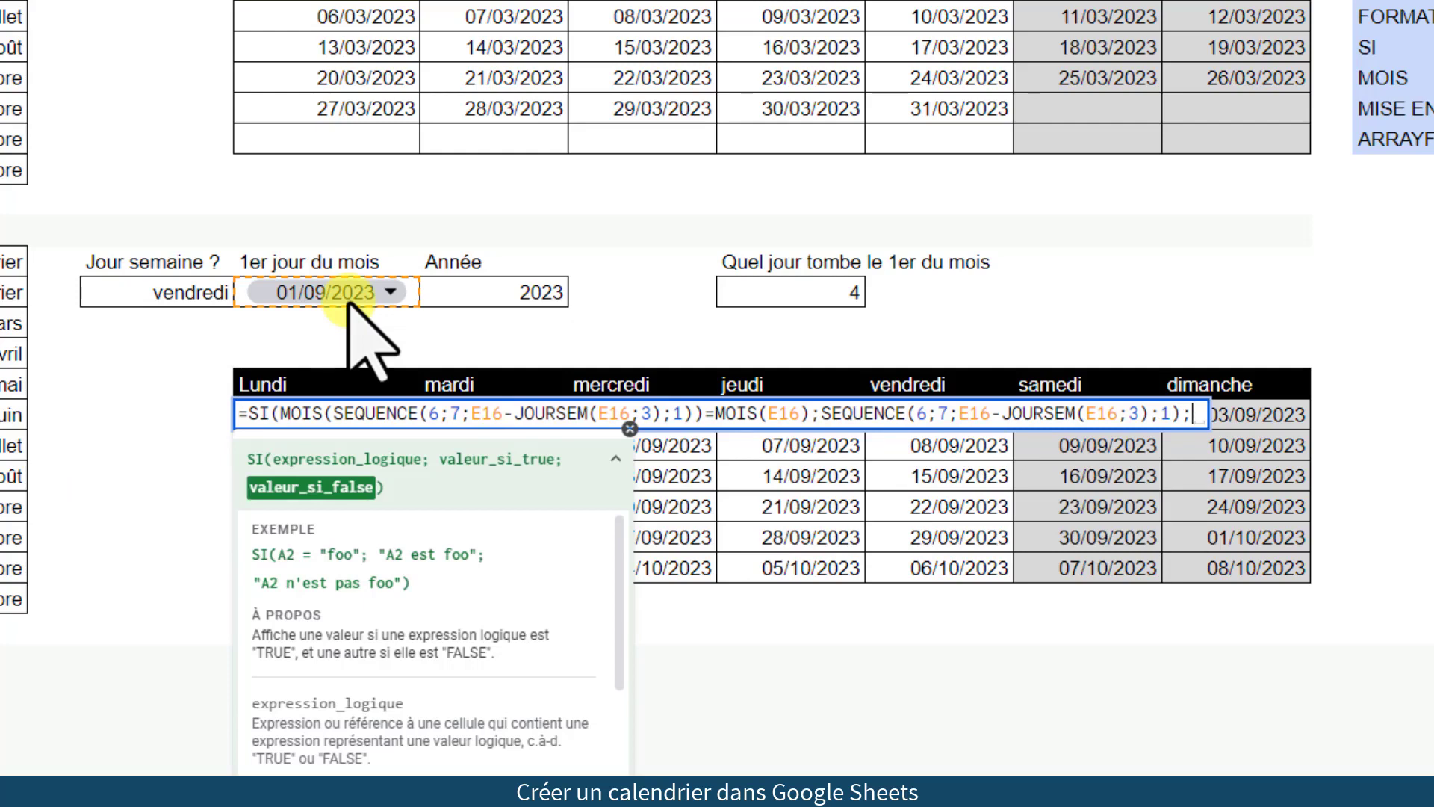
{"action": "type", "text": "\"\")"}
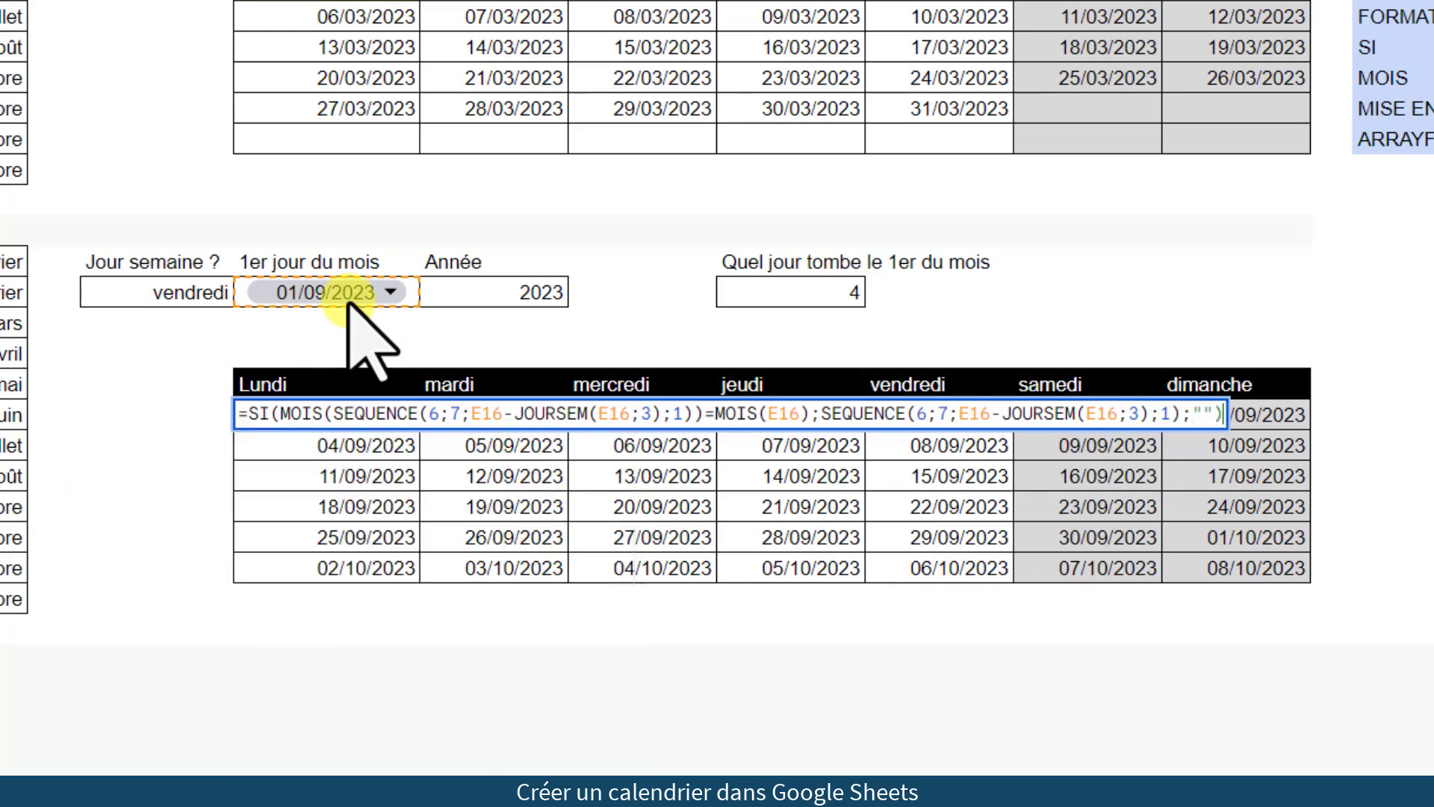
{"action": "key", "text": "Return"}
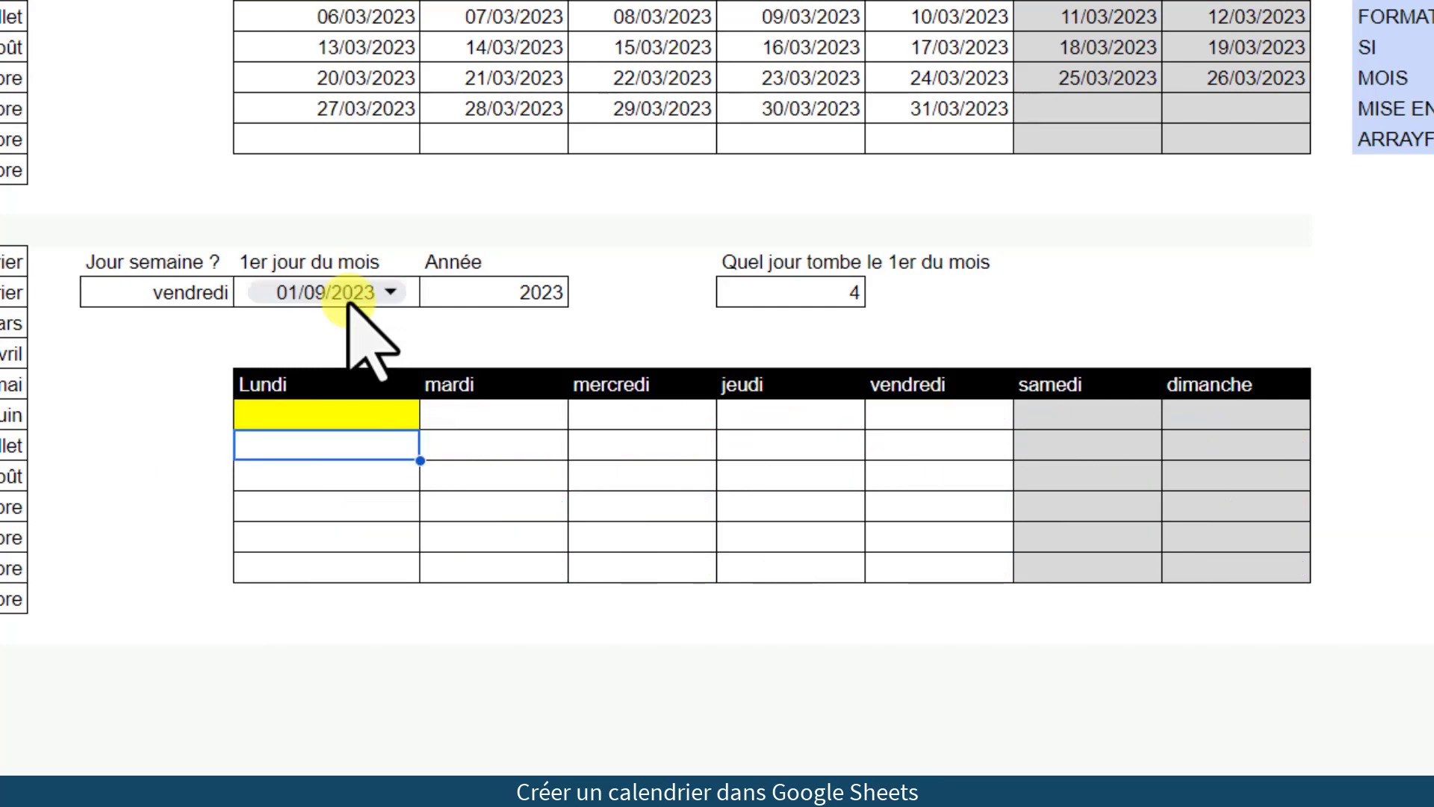
Convert the SI formula in E20 into an ArrayFormula.
{"action": "key", "text": "Up"}
{"action": "key", "text": "Return"}
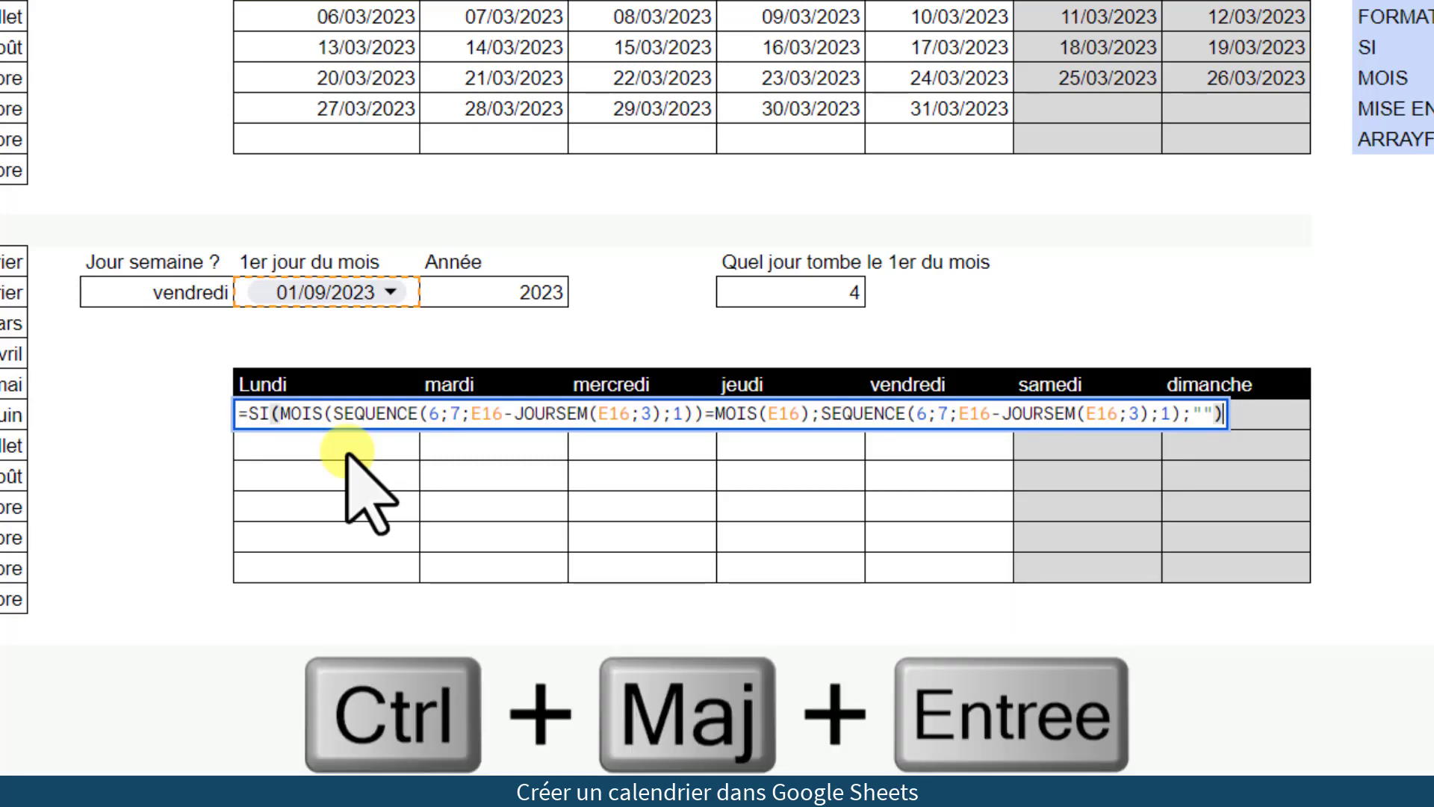
{"action": "key", "text": "ctrl+shift+Return"}
{"action": "key", "text": "Return"}
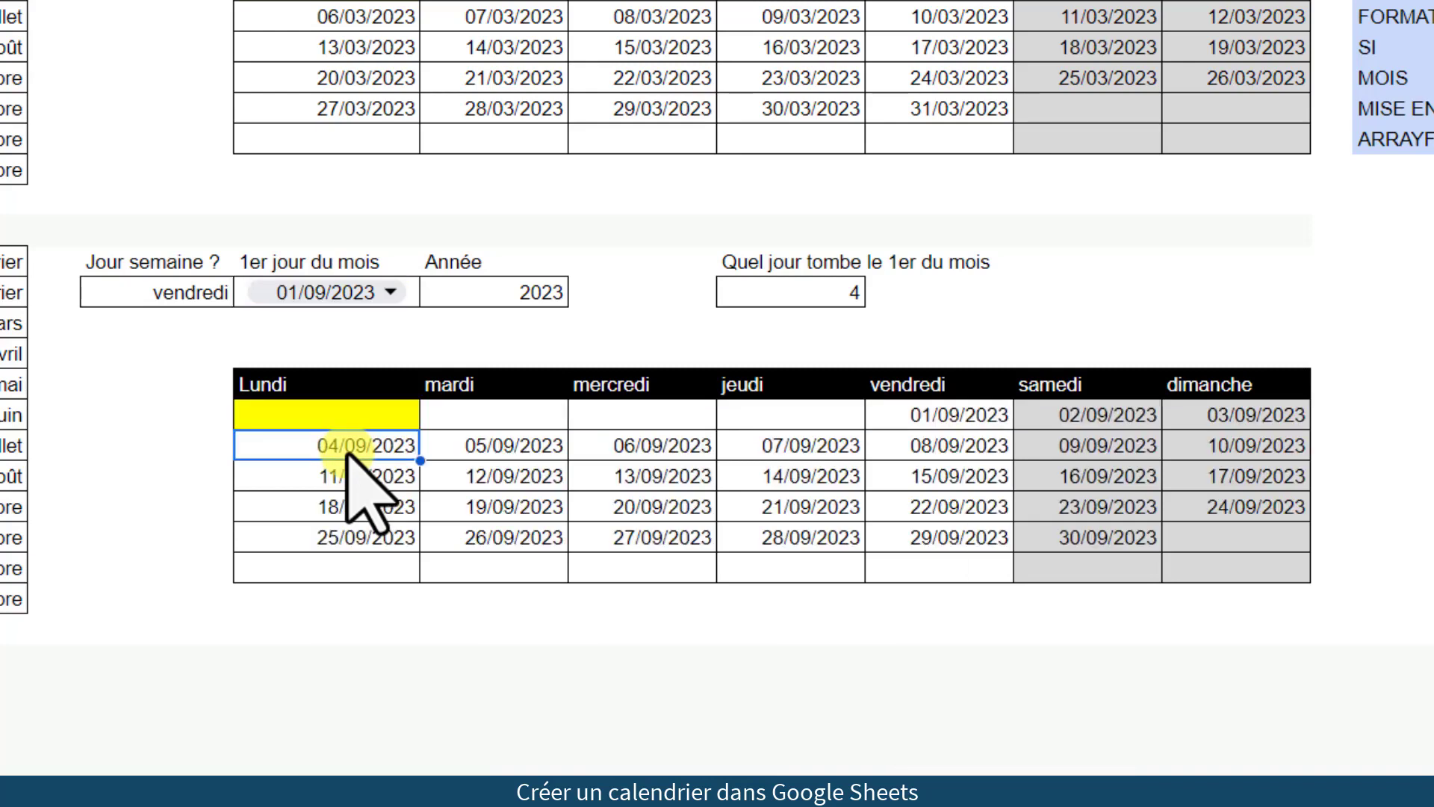
Examine the cells before the first and after the last day of September in the calendar grid.
{"action": "left_click_drag", "start_coordinate": [338, 412], "coordinate": [842, 417]}
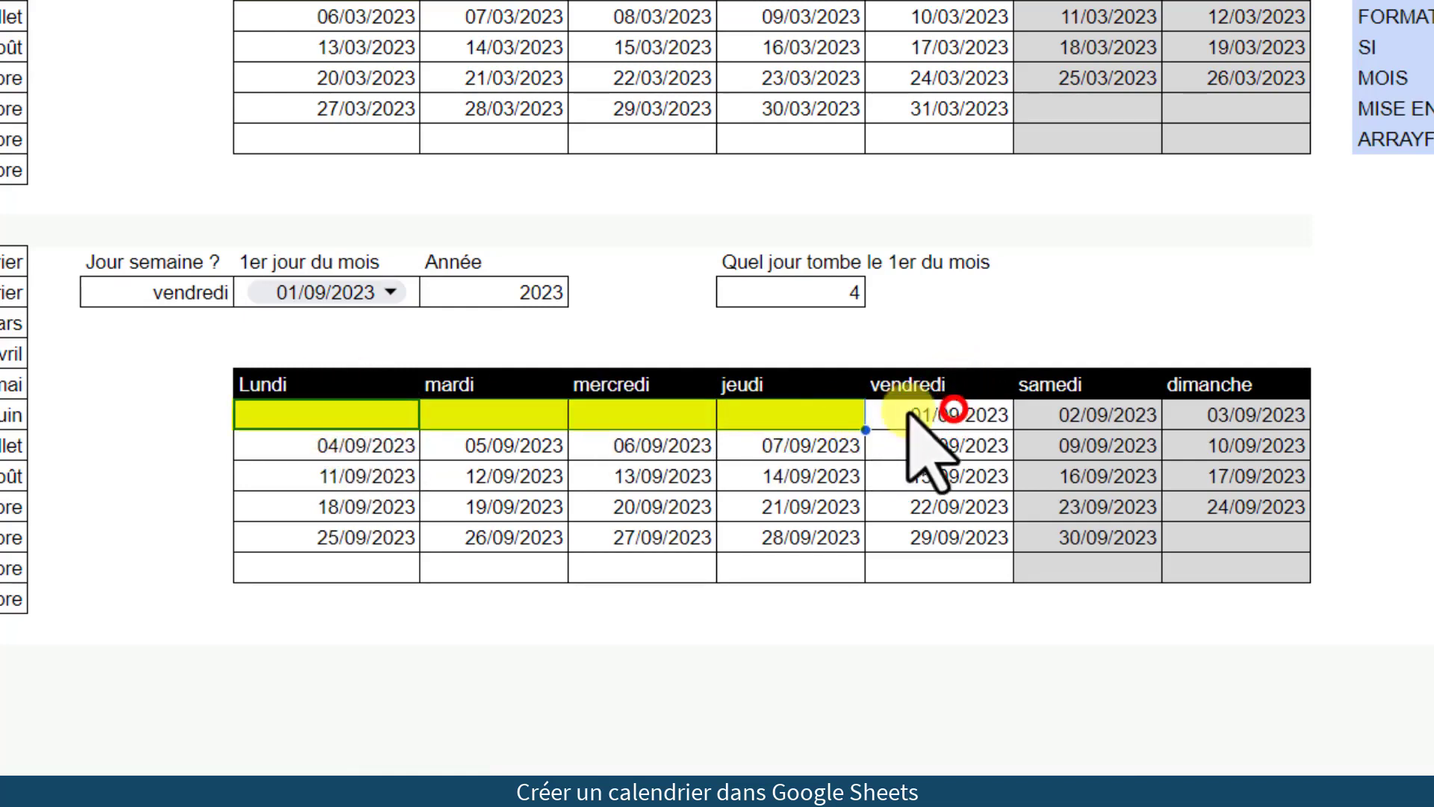
{"action": "left_click", "coordinate": [947, 414]}
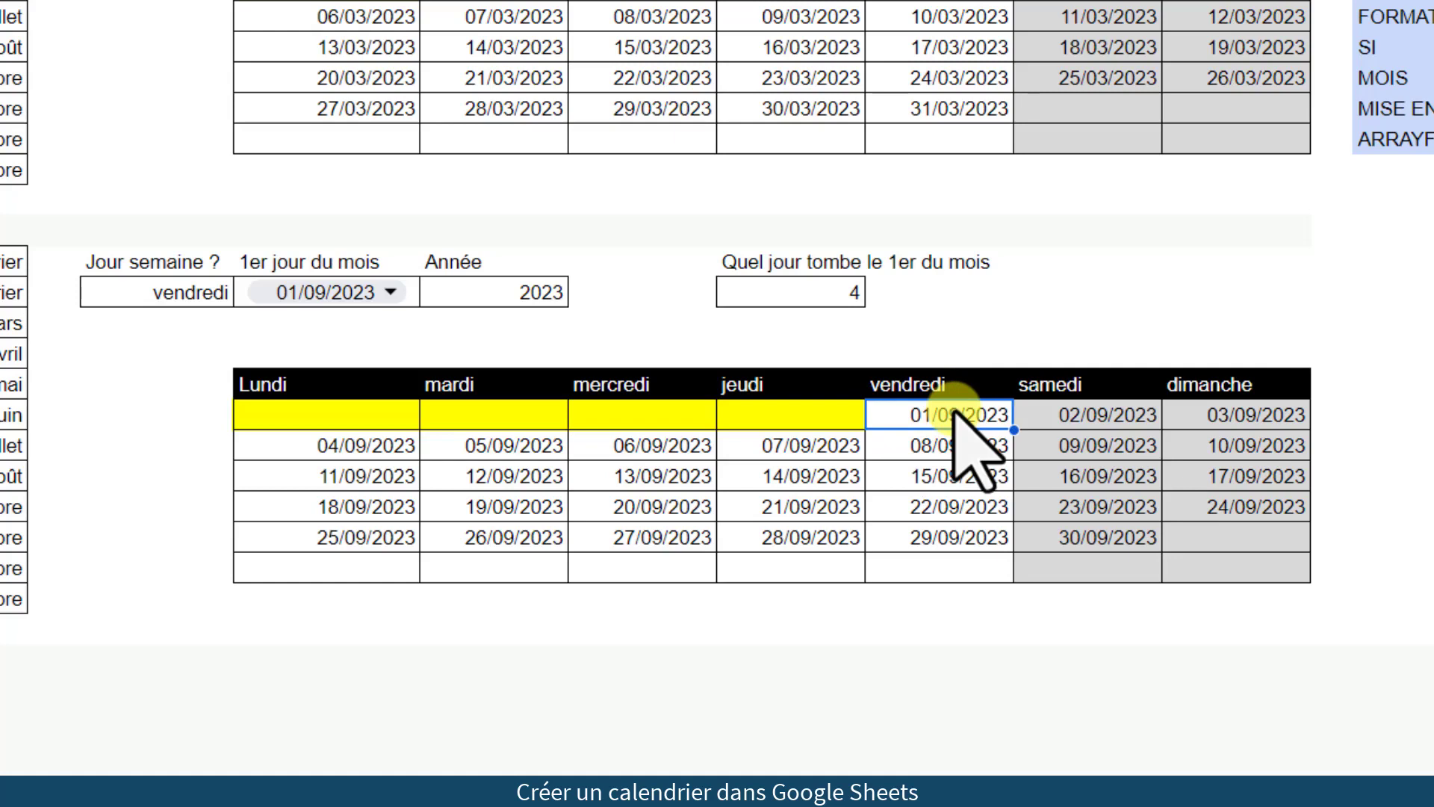
{"action": "left_click", "coordinate": [1105, 541]}
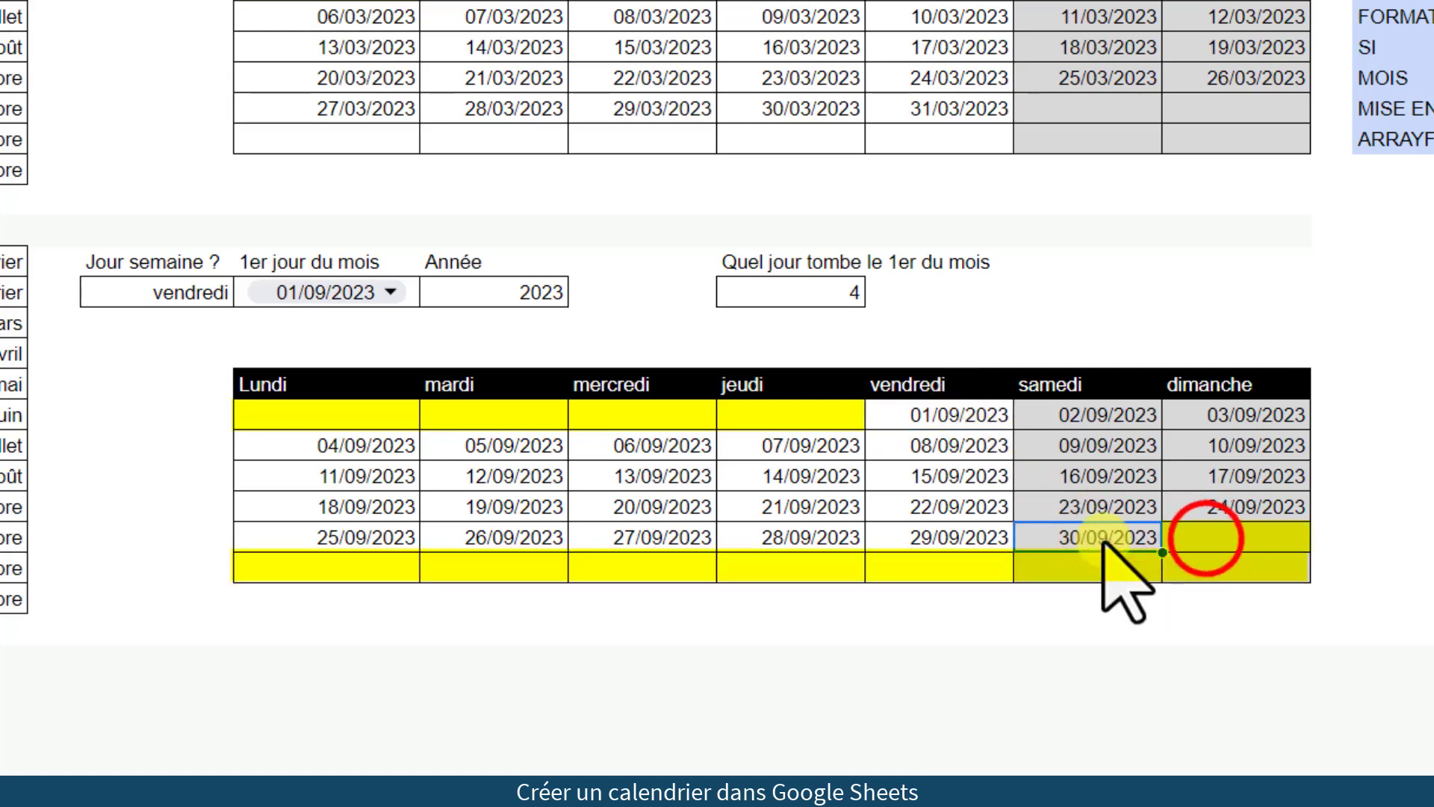
{"action": "left_click_drag", "start_coordinate": [1204, 539], "coordinate": [1215, 574]}
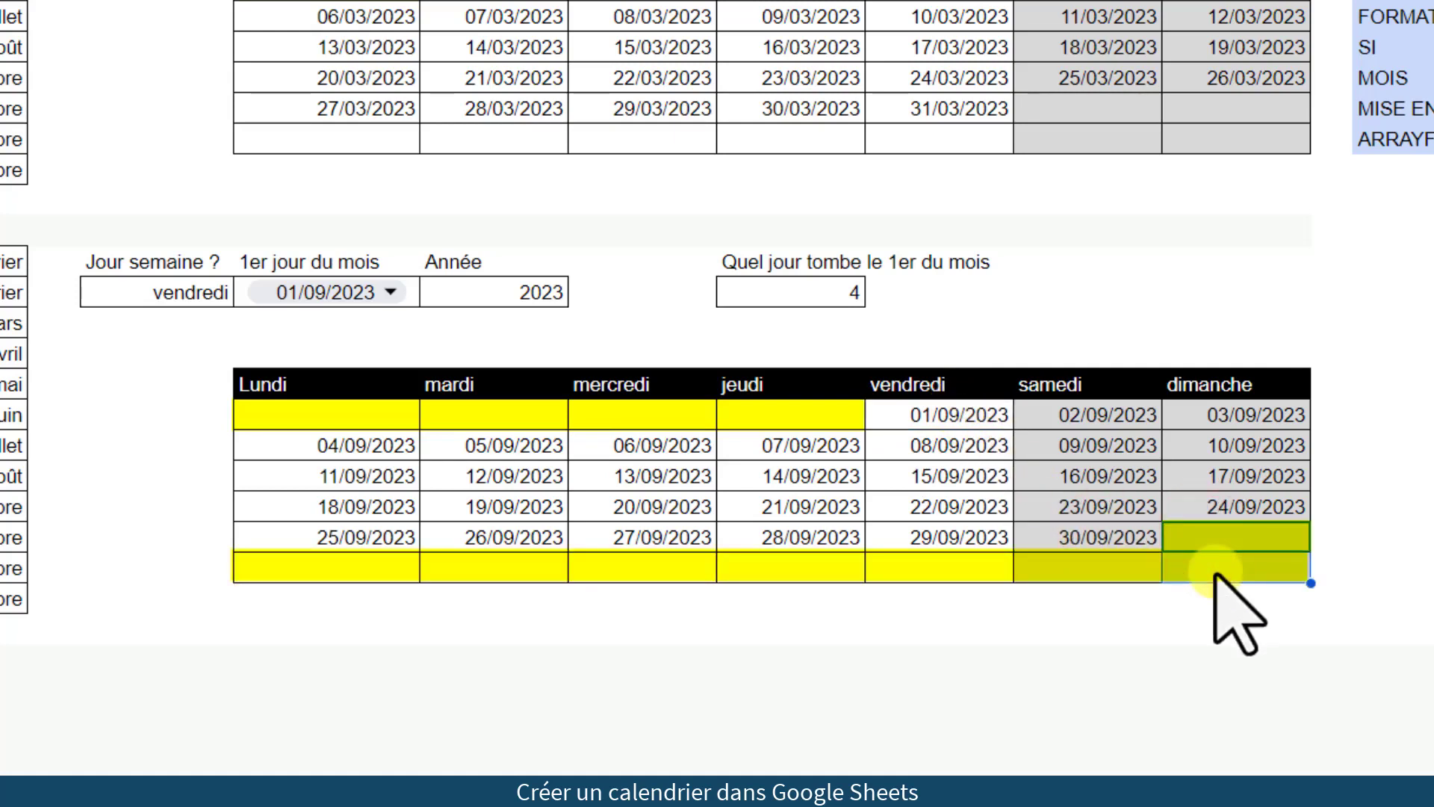
Choose octobre in the "1er jour du mois" dropdown and check the weekday, the 1st's position and the cells outside the month.
{"action": "double_click", "coordinate": [399, 292]}
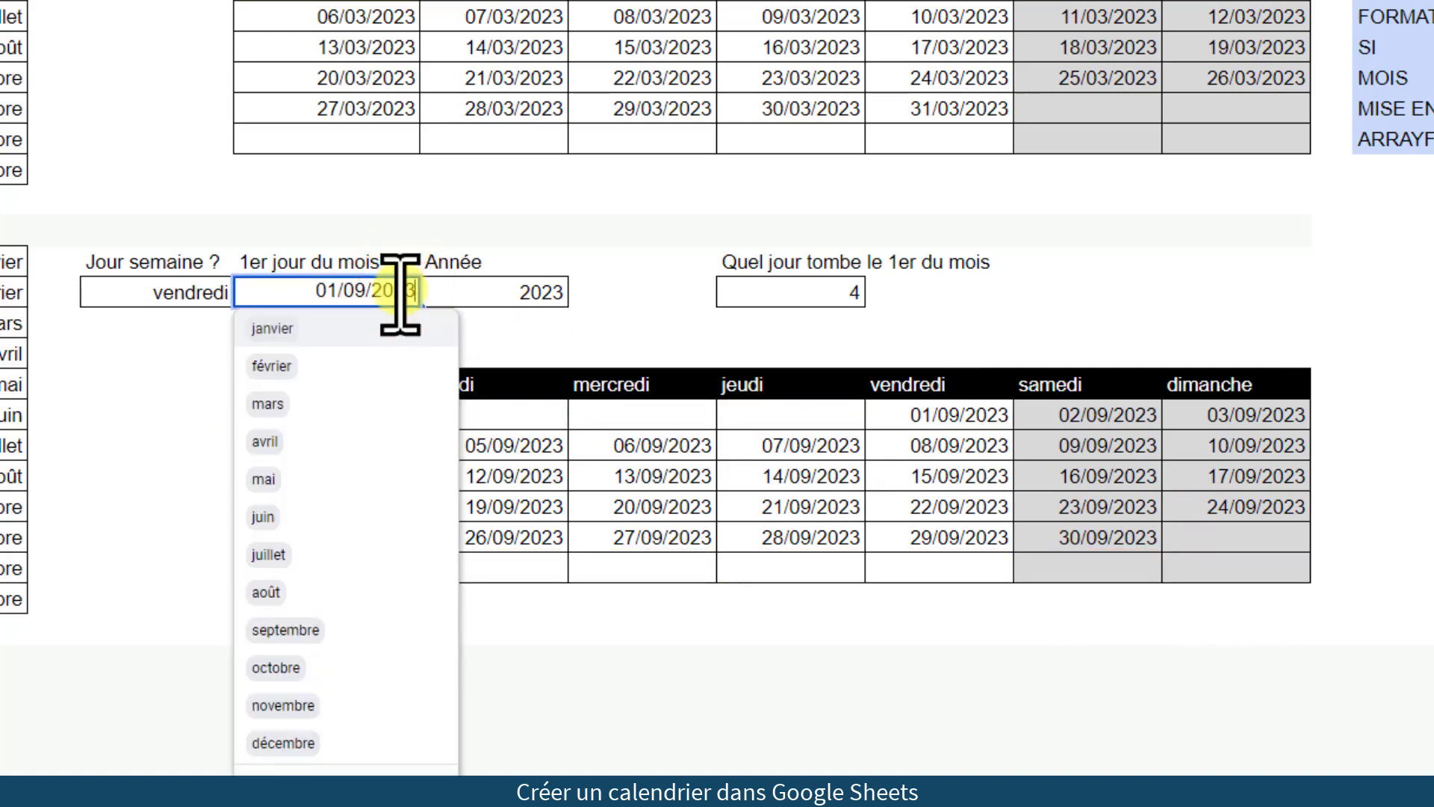
{"action": "left_click", "coordinate": [278, 667]}
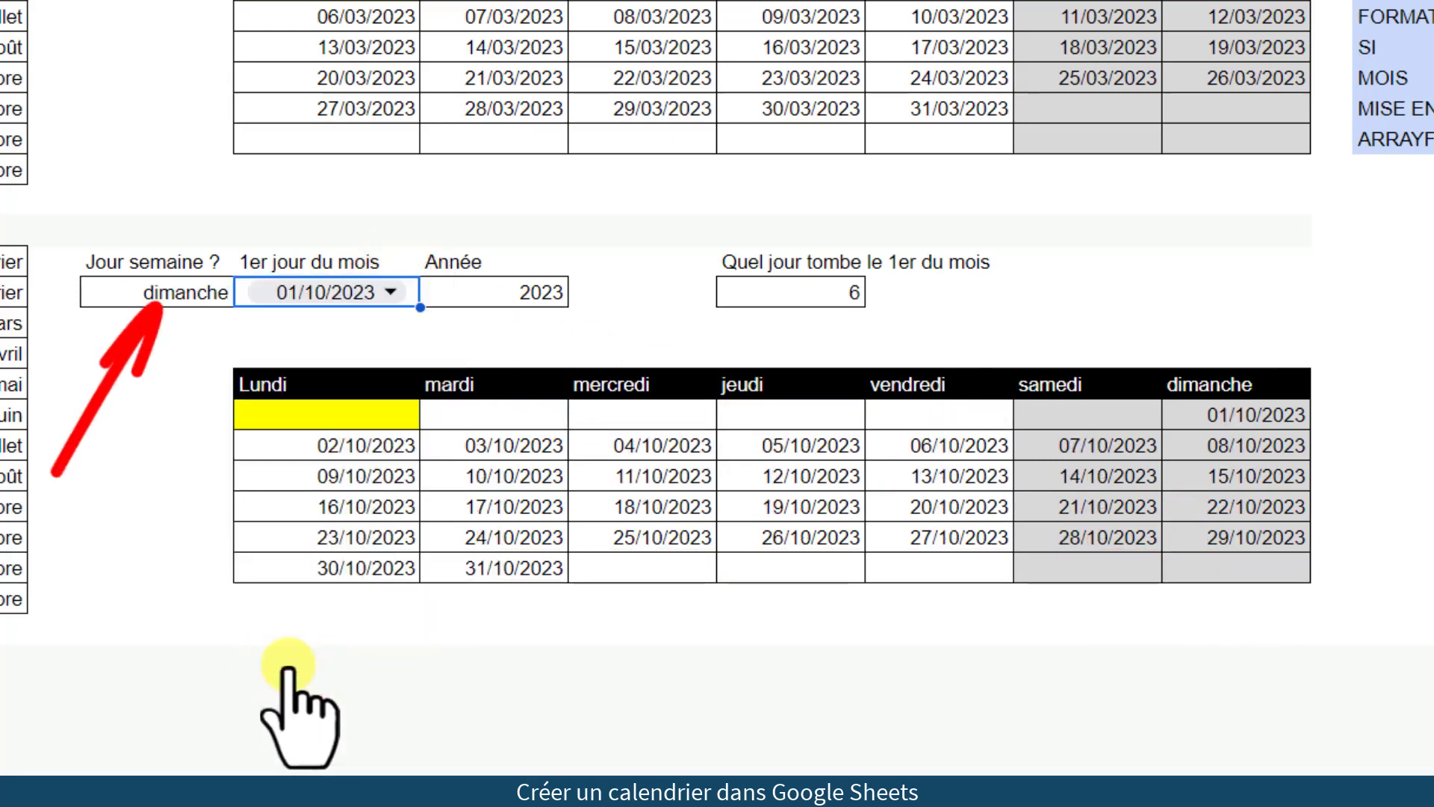
{"action": "left_click", "coordinate": [177, 293]}
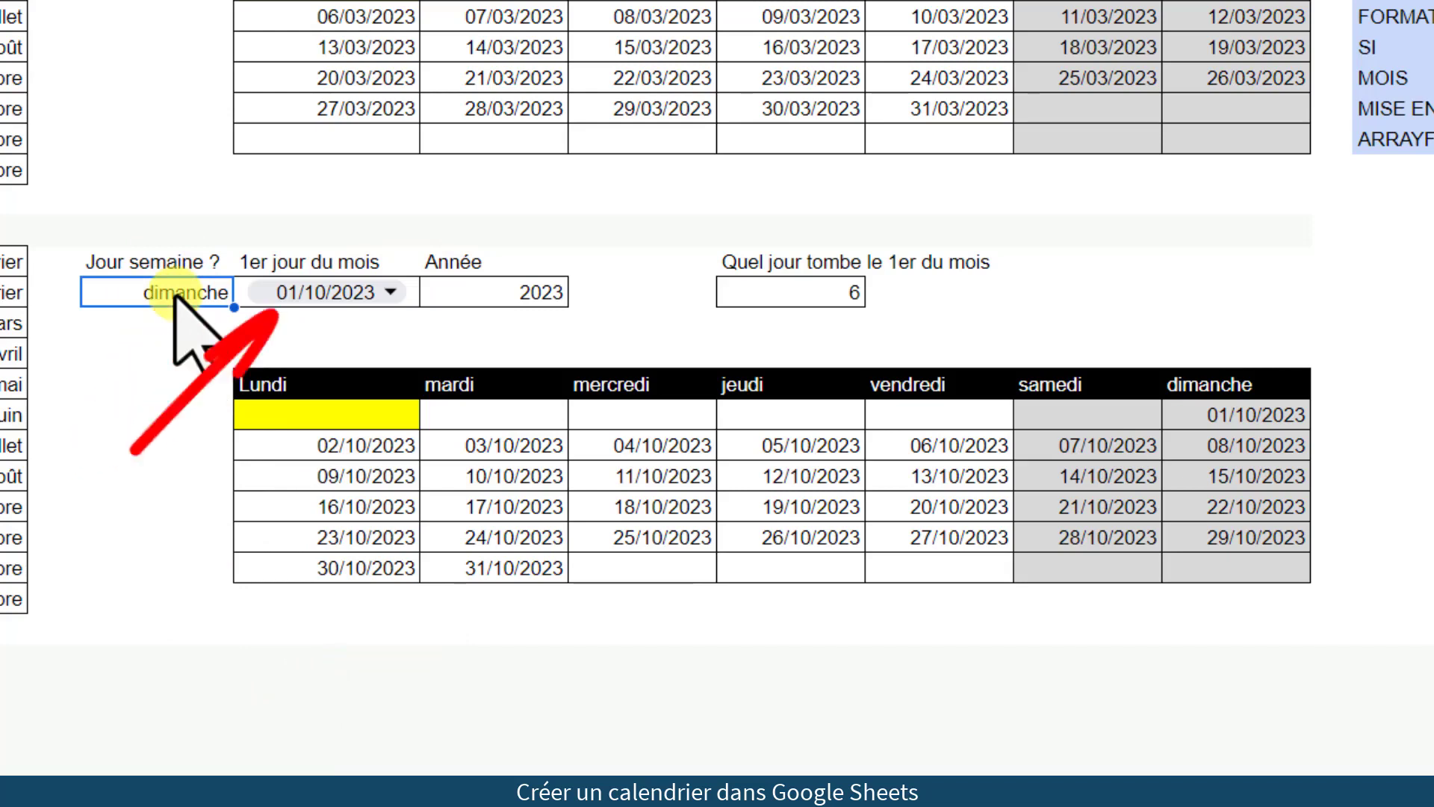
{"action": "left_click", "coordinate": [1246, 418]}
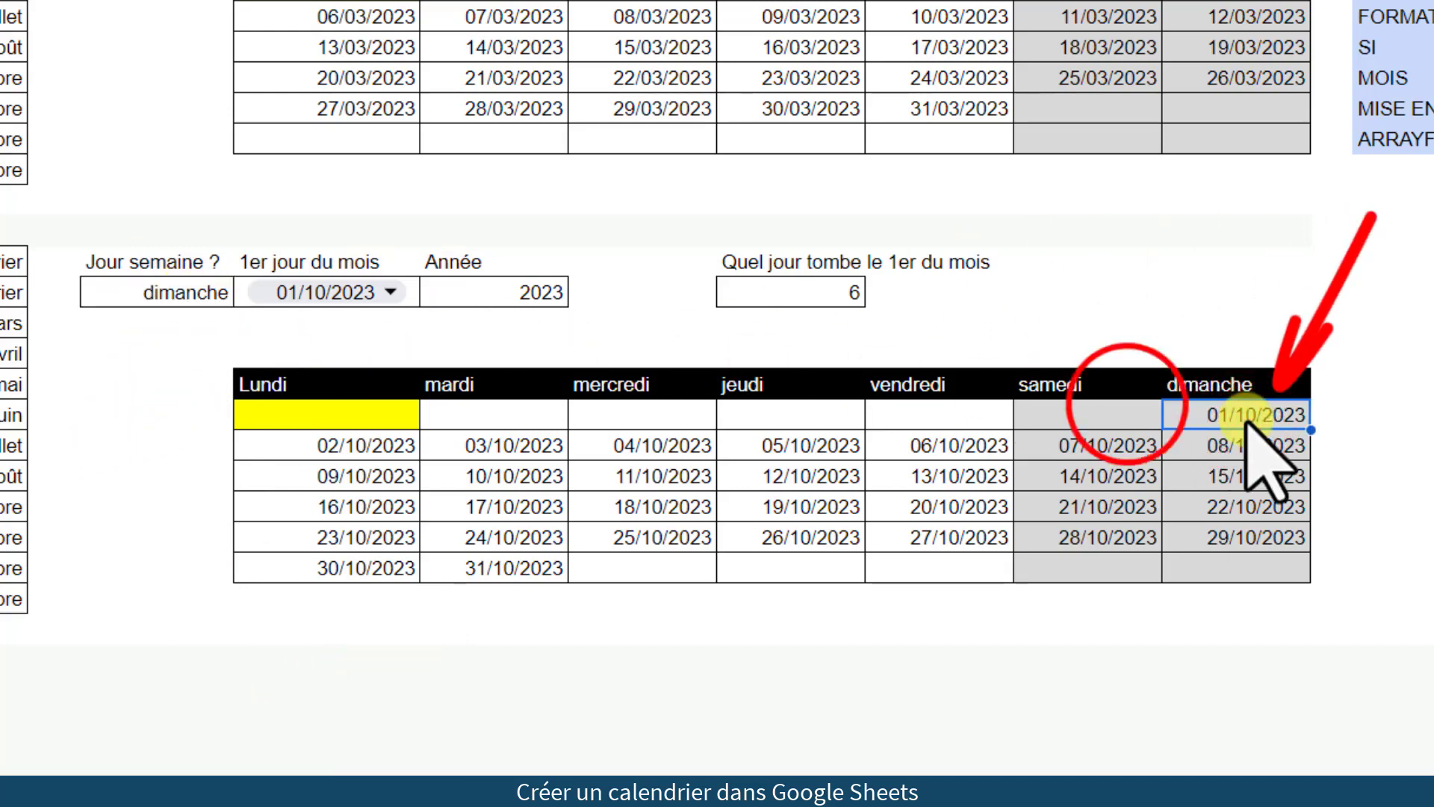
{"action": "left_click_drag", "start_coordinate": [1106, 413], "coordinate": [363, 409]}
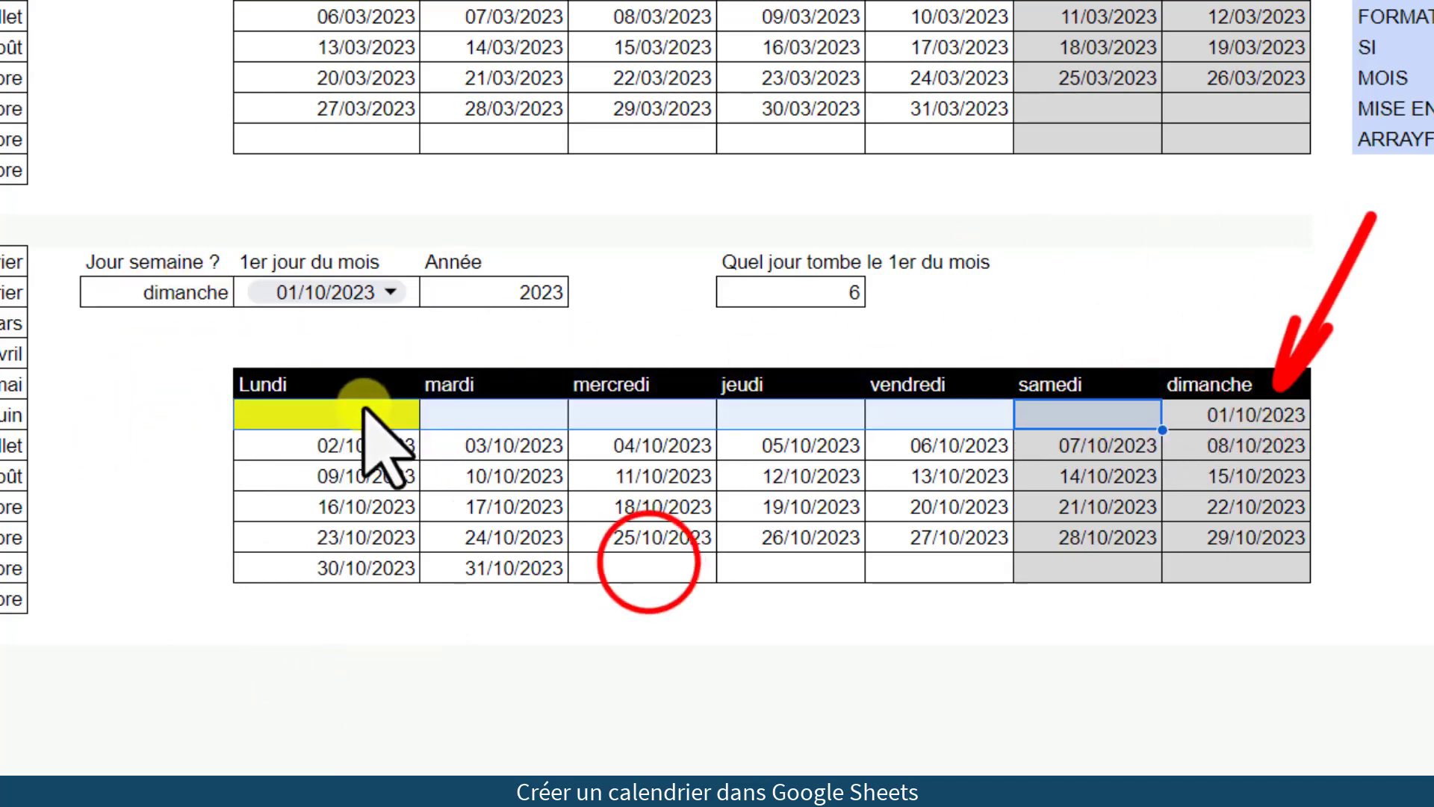
{"action": "left_click_drag", "start_coordinate": [647, 570], "coordinate": [1283, 579]}
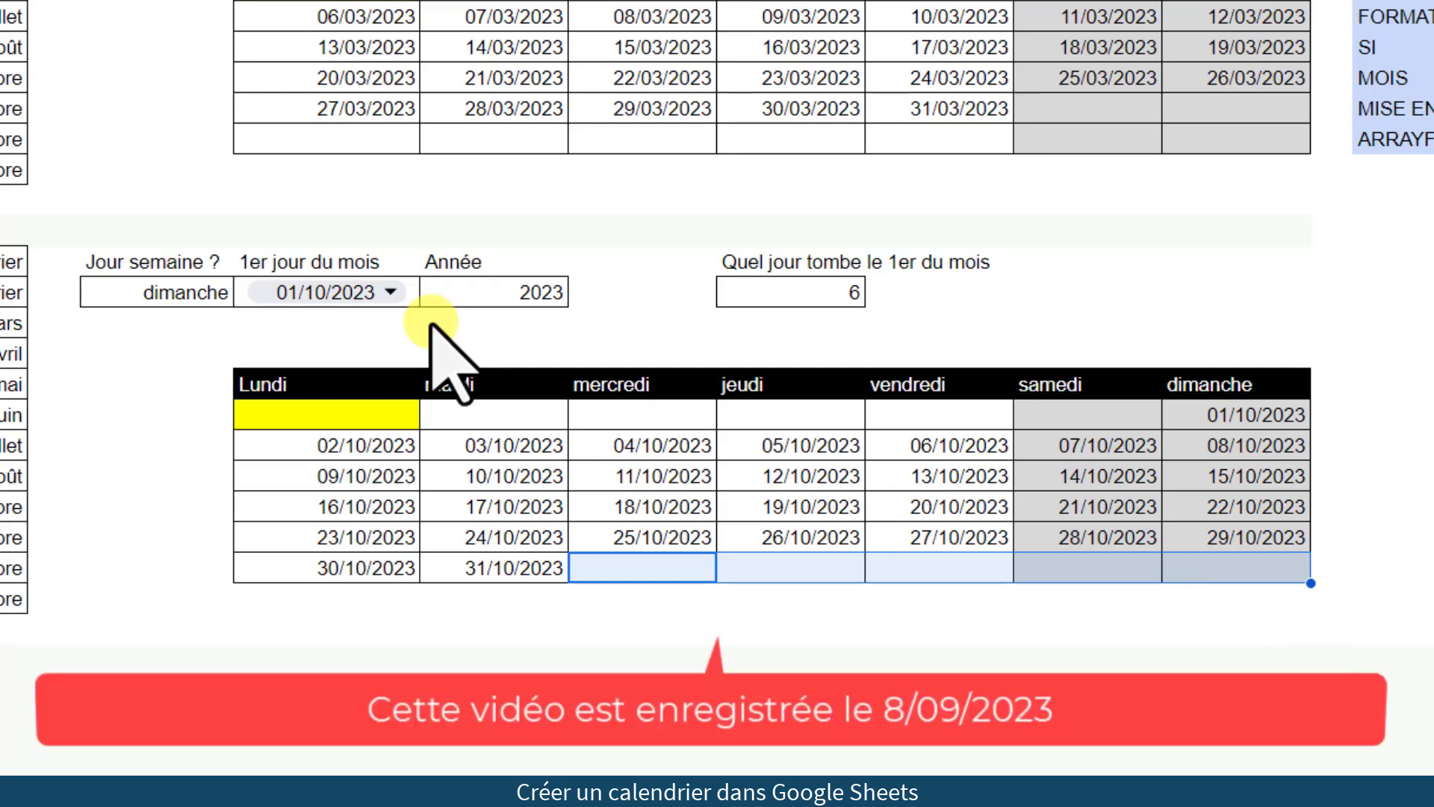
Choose septembre in the "1er jour du mois" dropdown and locate 08/09/2023 in the grid.
{"action": "left_click", "coordinate": [390, 292]}
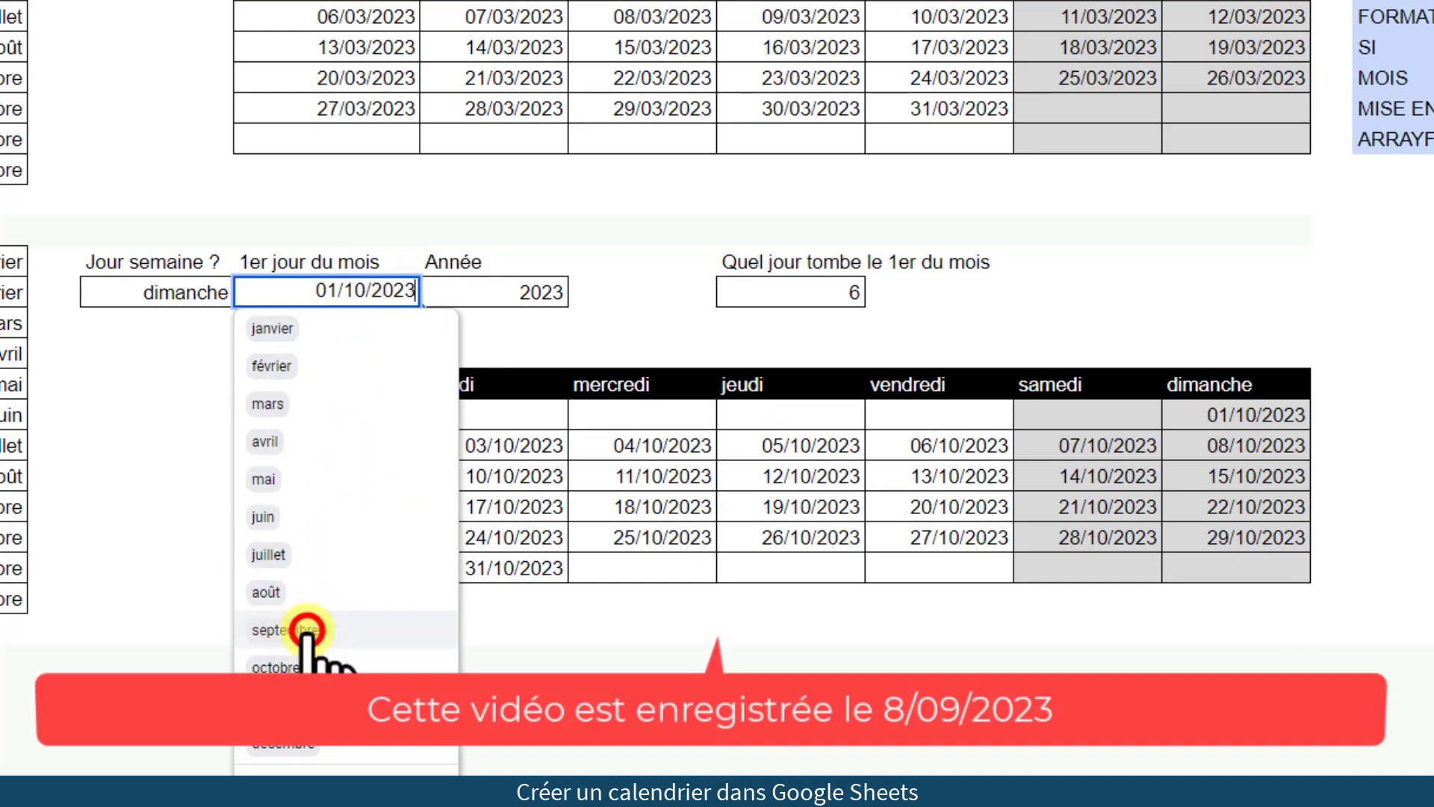
{"action": "left_click", "coordinate": [311, 714]}
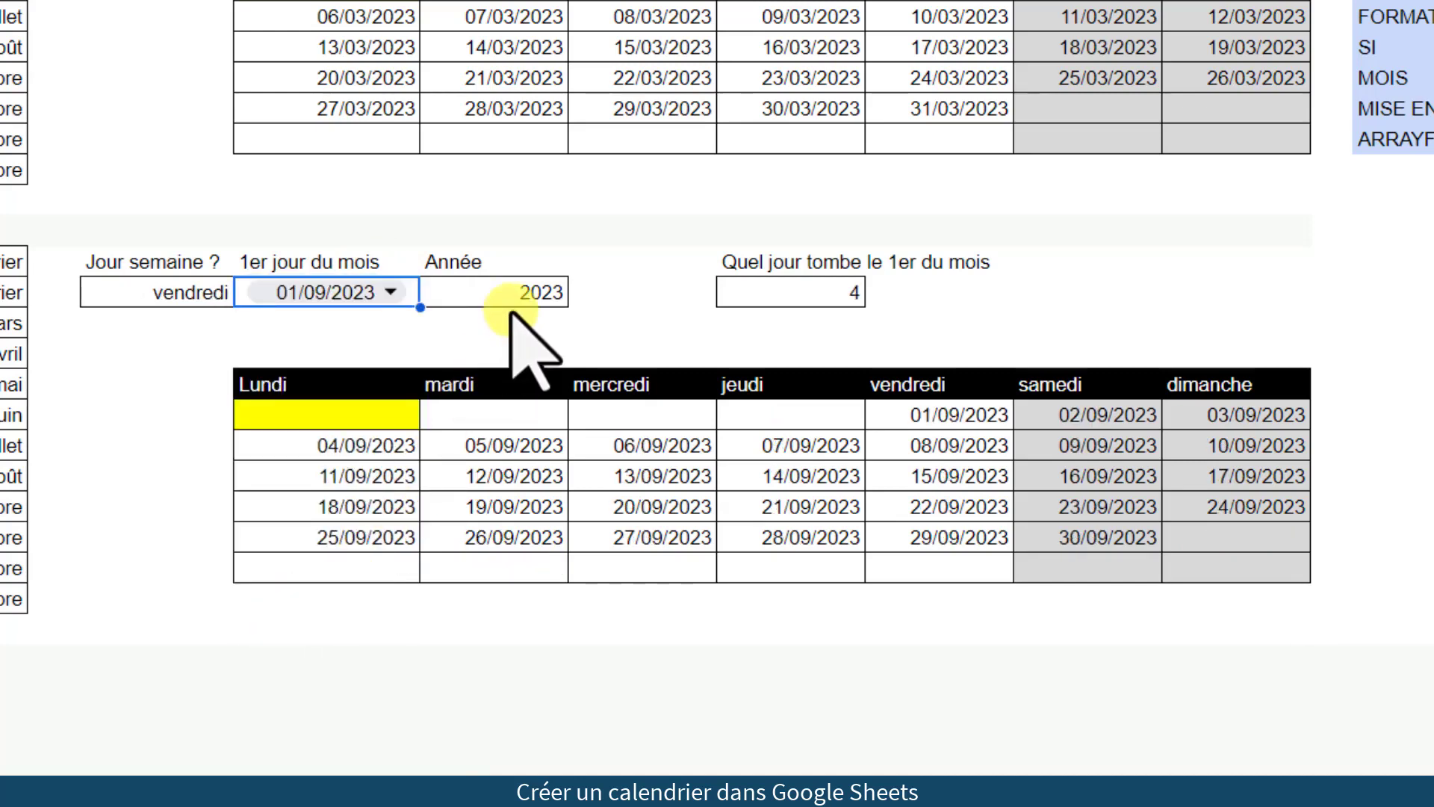
{"action": "left_click", "coordinate": [889, 445]}
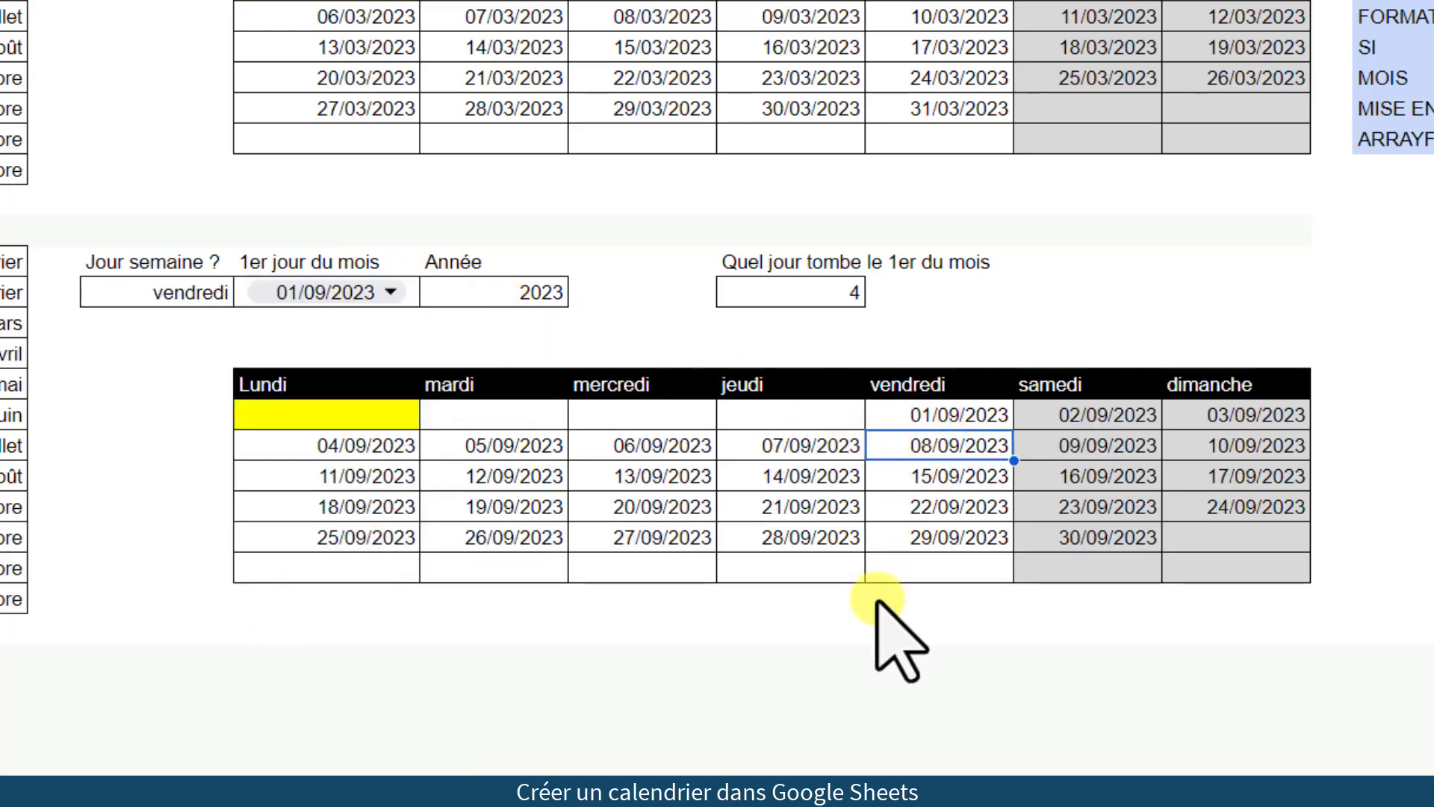
Start a conditional formatting rule for the calendar grid E20:K25 with the condition "La date est" aujourd'hui.
{"action": "left_click_drag", "start_coordinate": [299, 415], "coordinate": [1228, 571]}
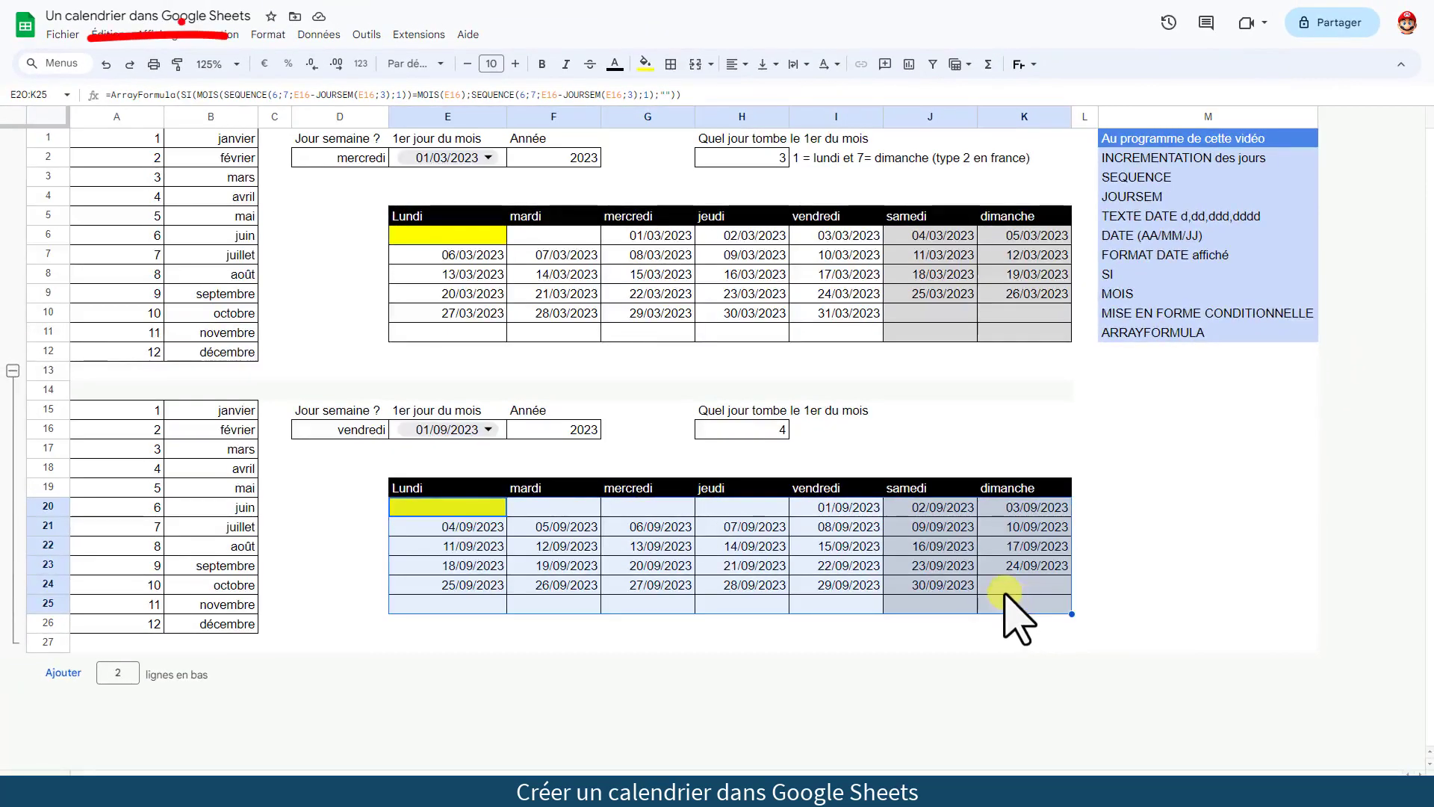
{"action": "left_click", "coordinate": [267, 35]}
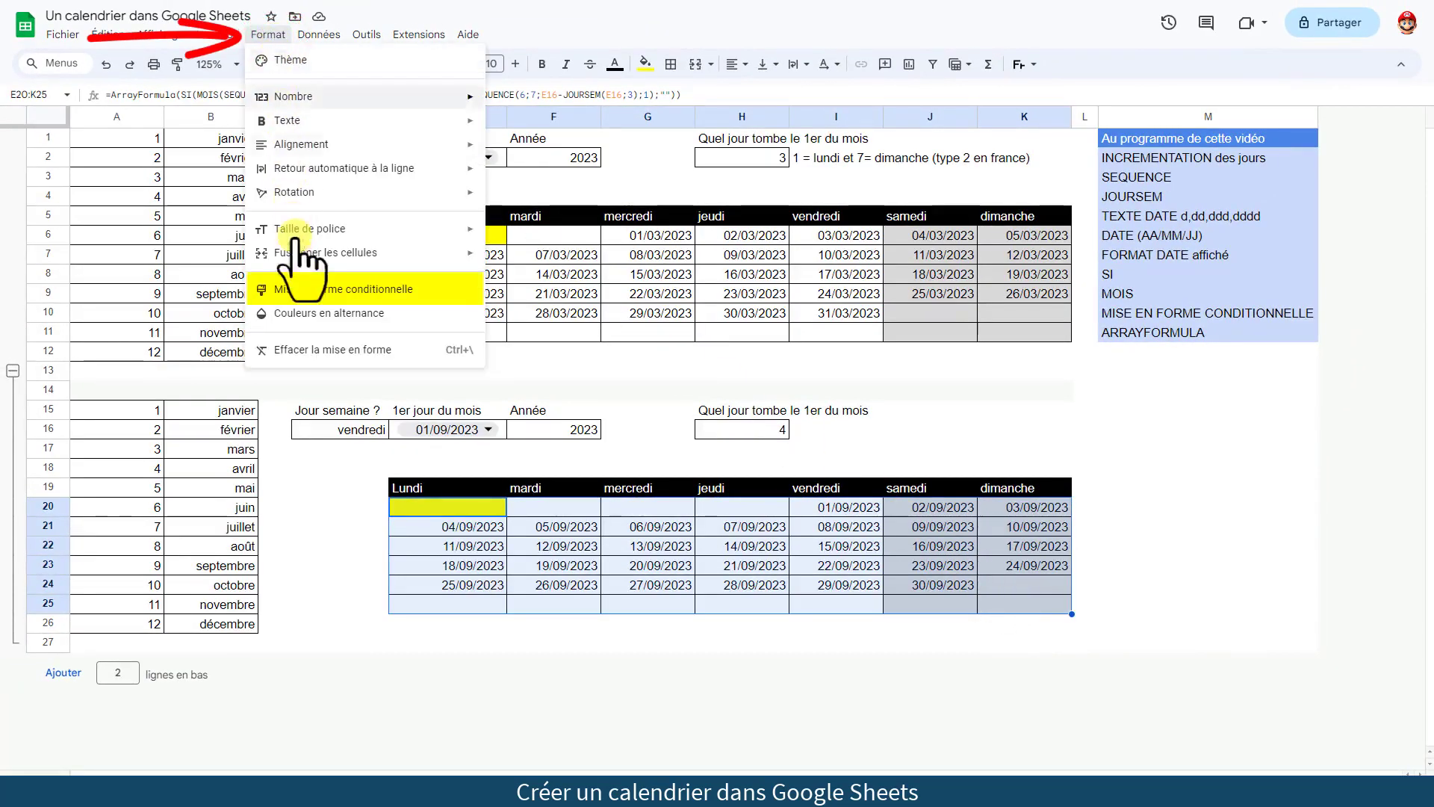
{"action": "left_click", "coordinate": [303, 291]}
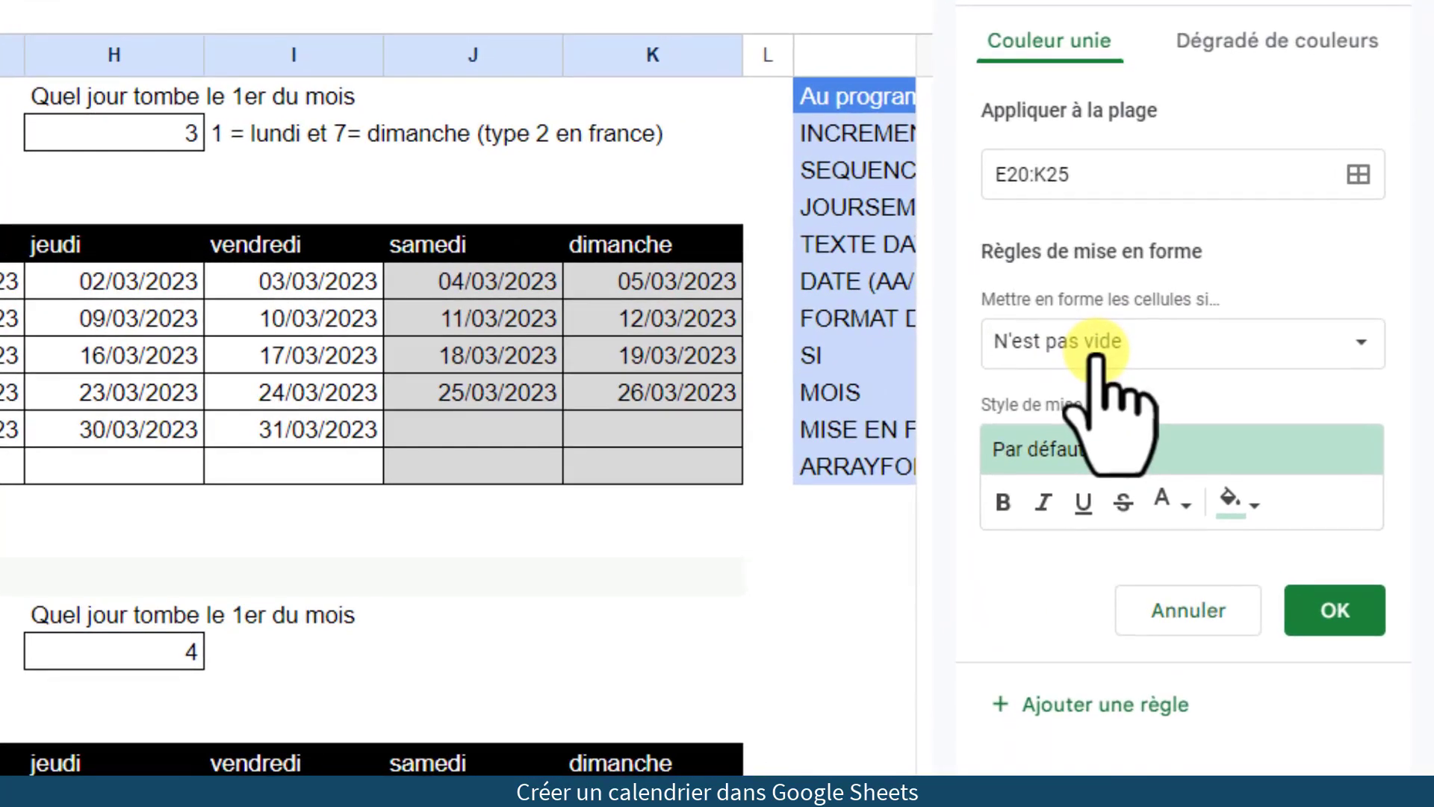
{"action": "left_click", "coordinate": [1140, 326]}
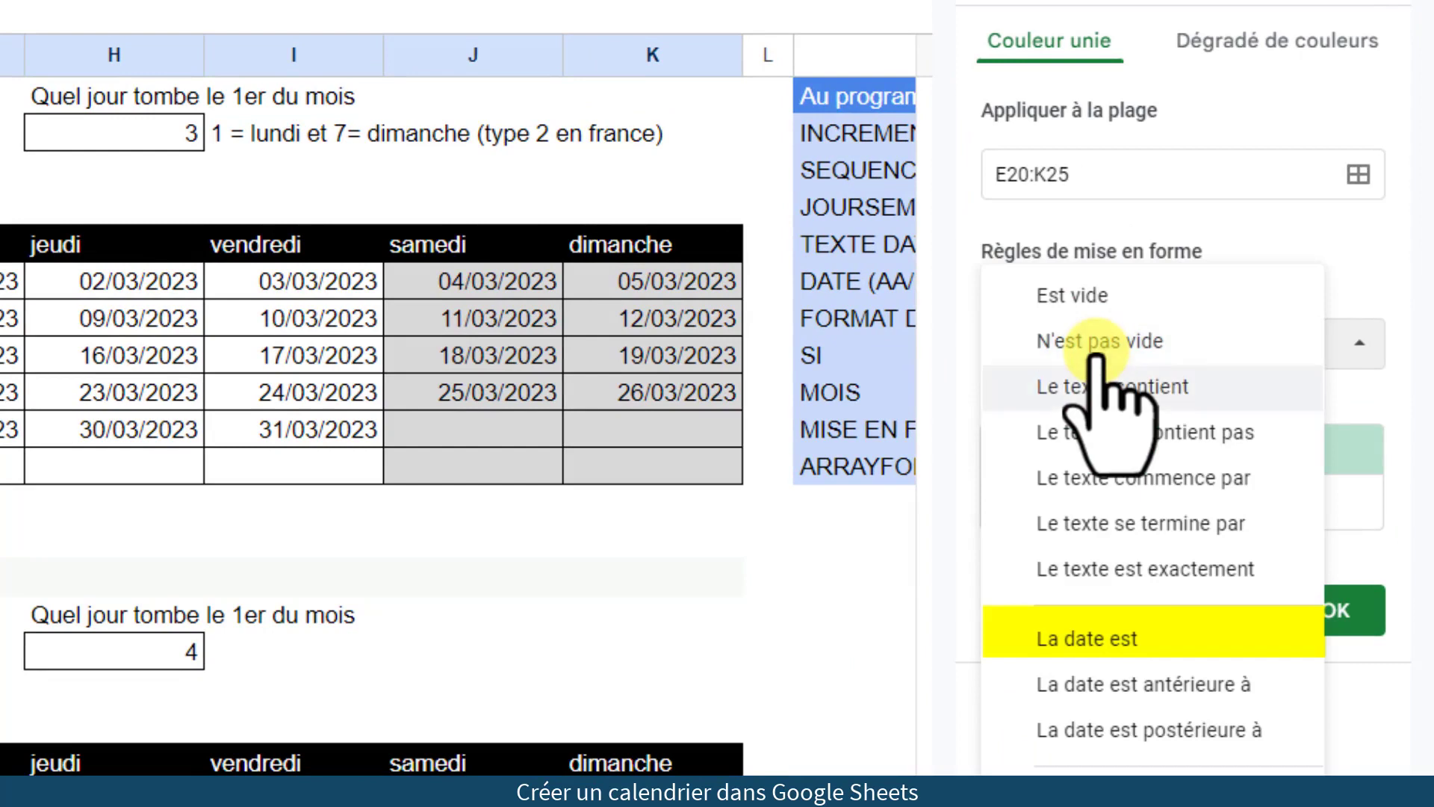
{"action": "left_click", "coordinate": [1115, 639]}
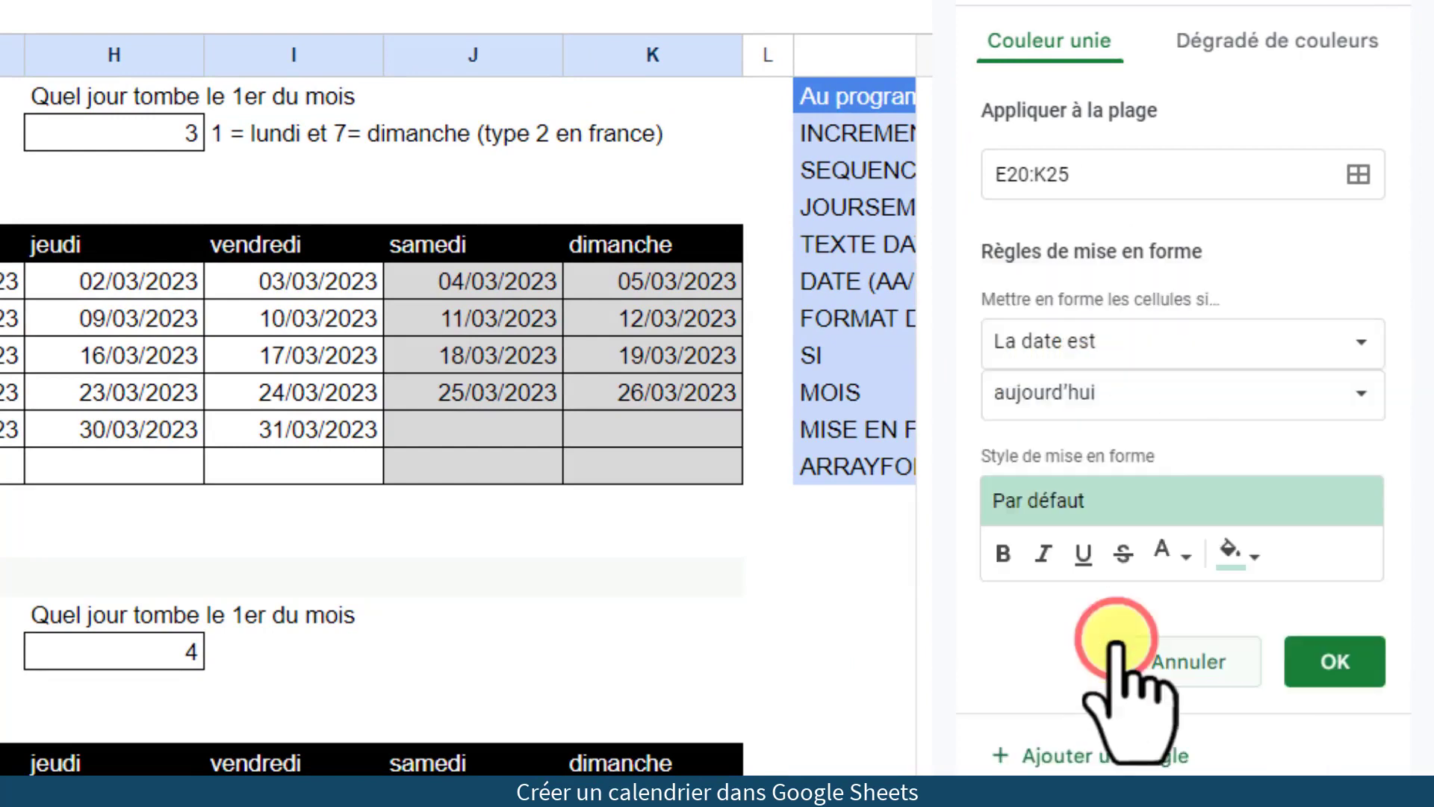
Keep aujourd'hui as the date condition, style the rule with a magenta fill and bold white text, and save it.
{"action": "left_click", "coordinate": [1136, 390]}
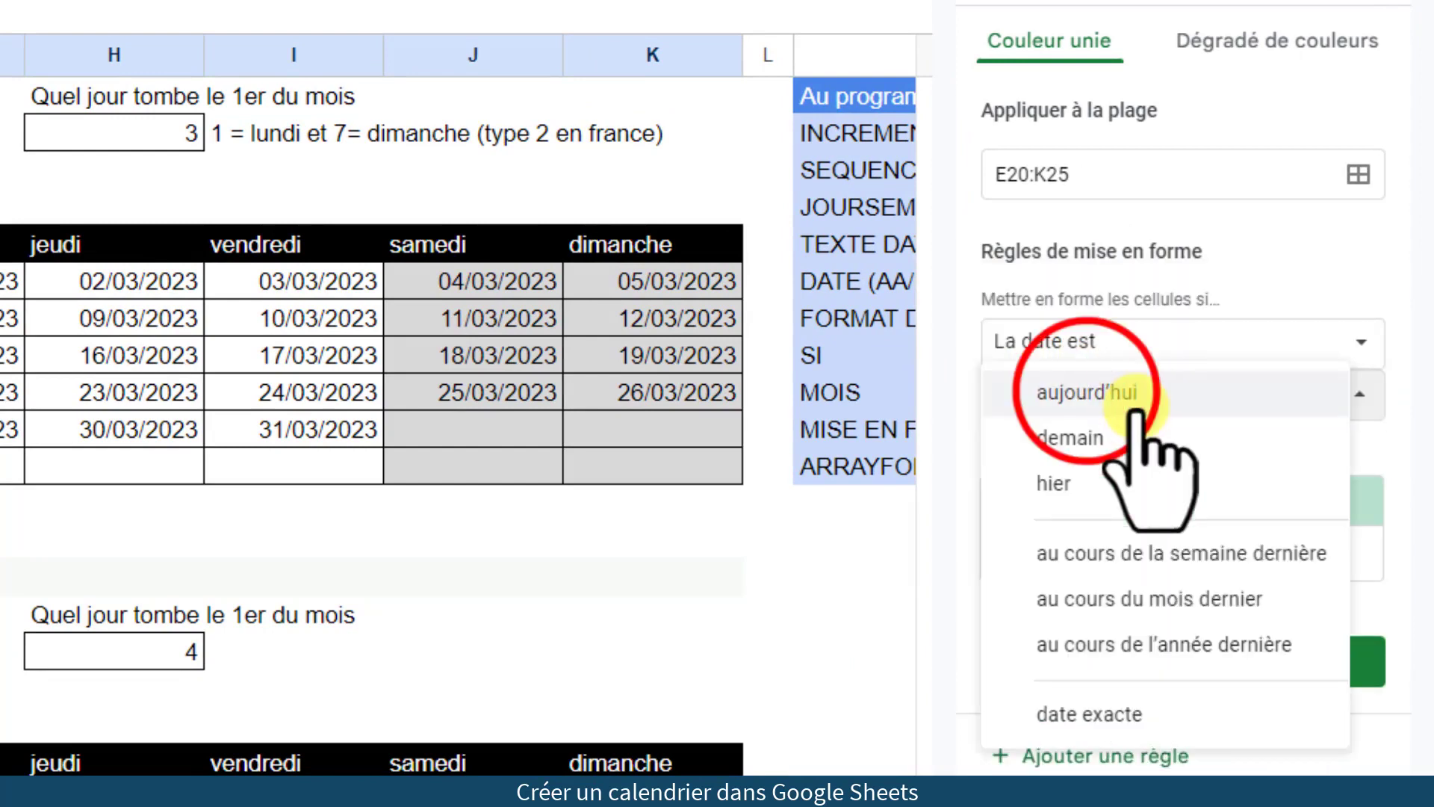
{"action": "left_click", "coordinate": [1089, 388]}
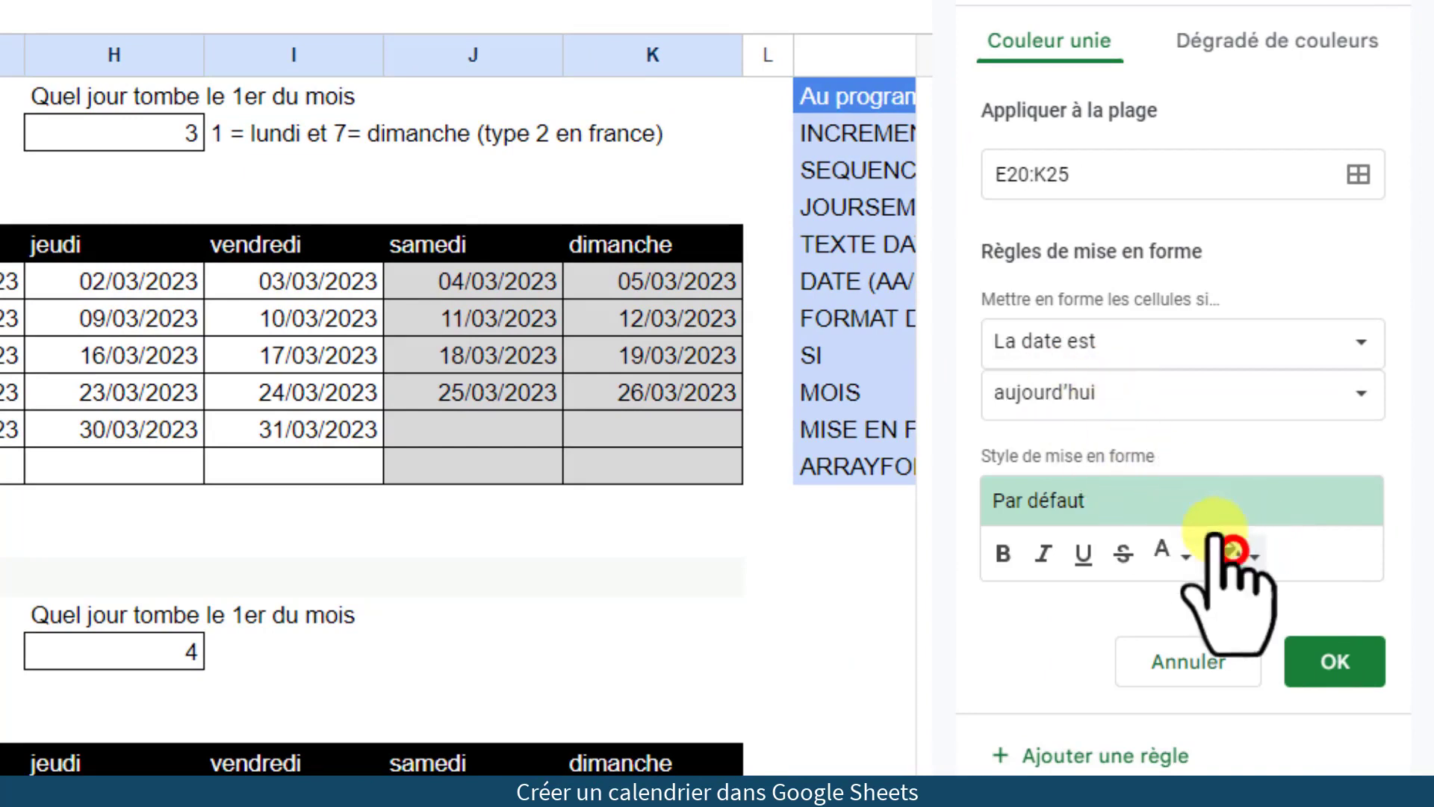
{"action": "left_click", "coordinate": [1232, 552]}
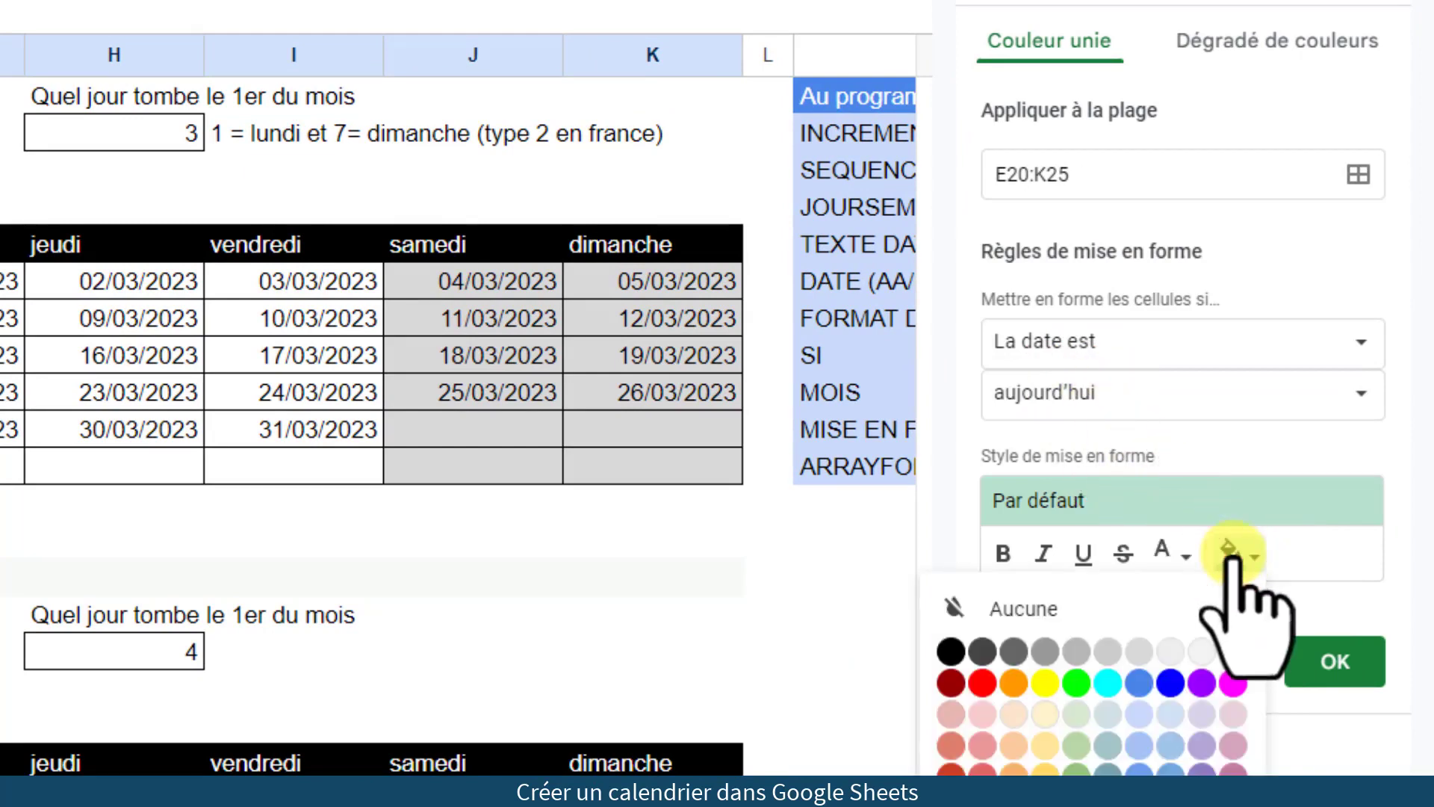
{"action": "left_click", "coordinate": [1234, 682]}
{"action": "left_click", "coordinate": [1166, 560]}
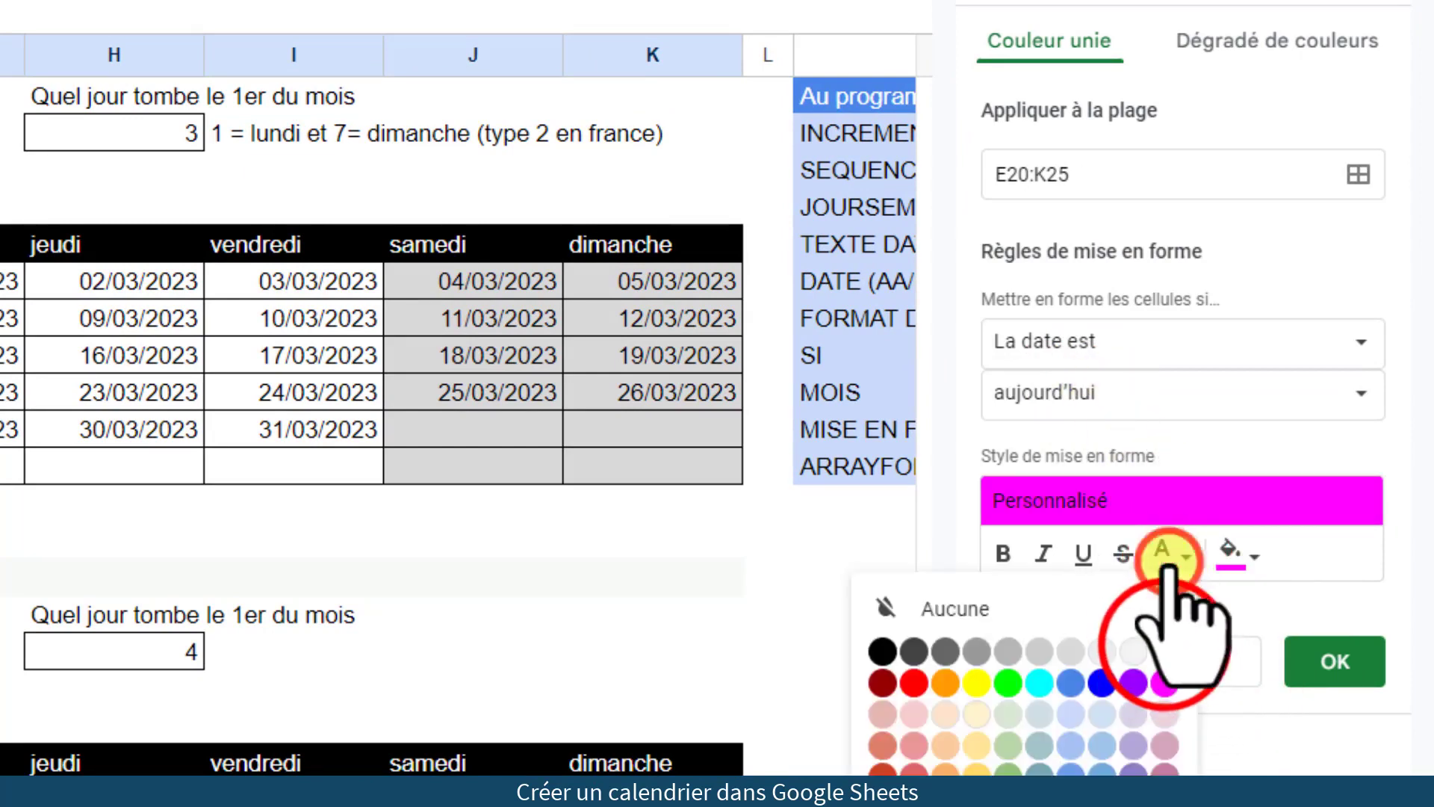
{"action": "left_click", "coordinate": [1161, 648]}
{"action": "left_click", "coordinate": [1003, 555]}
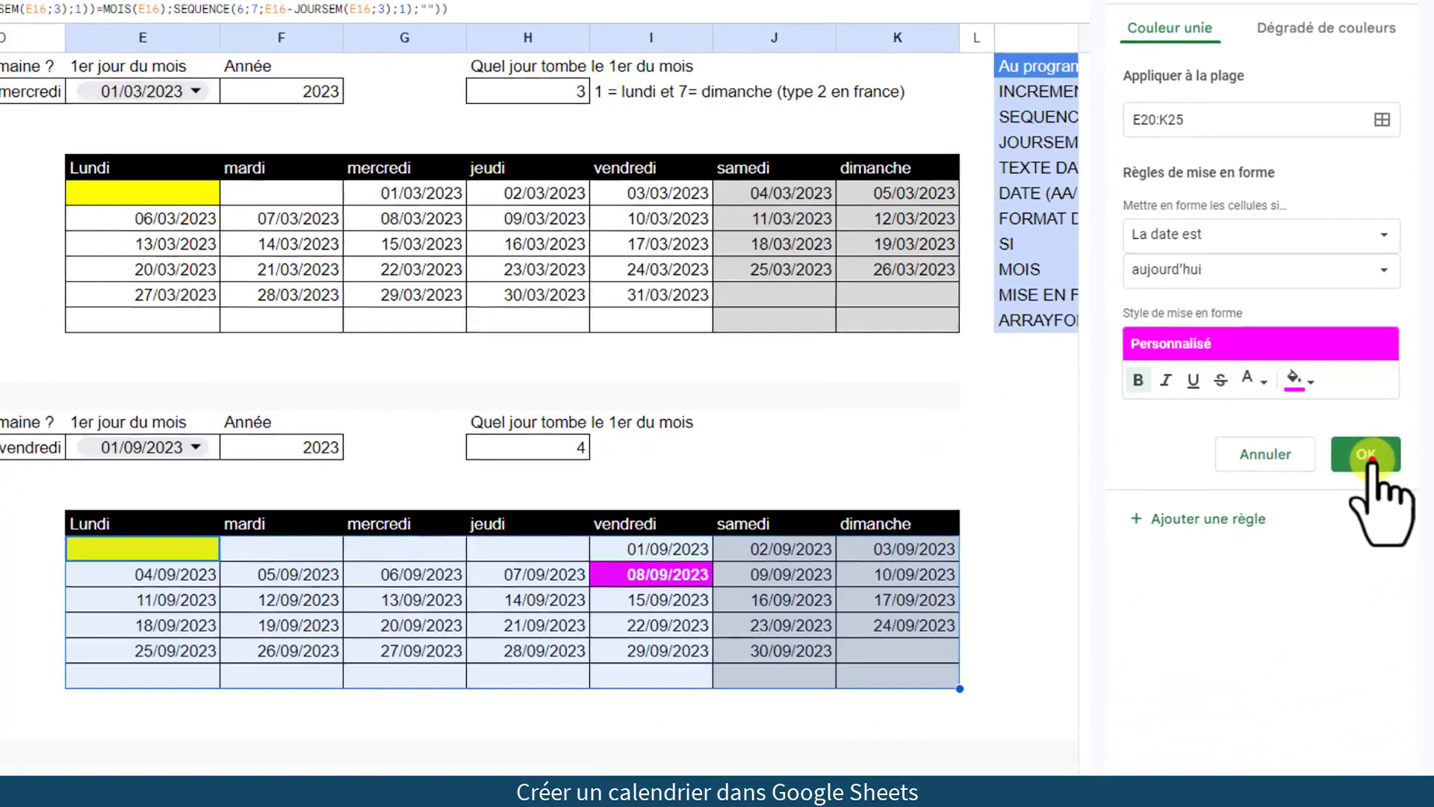
{"action": "left_click", "coordinate": [1335, 661]}
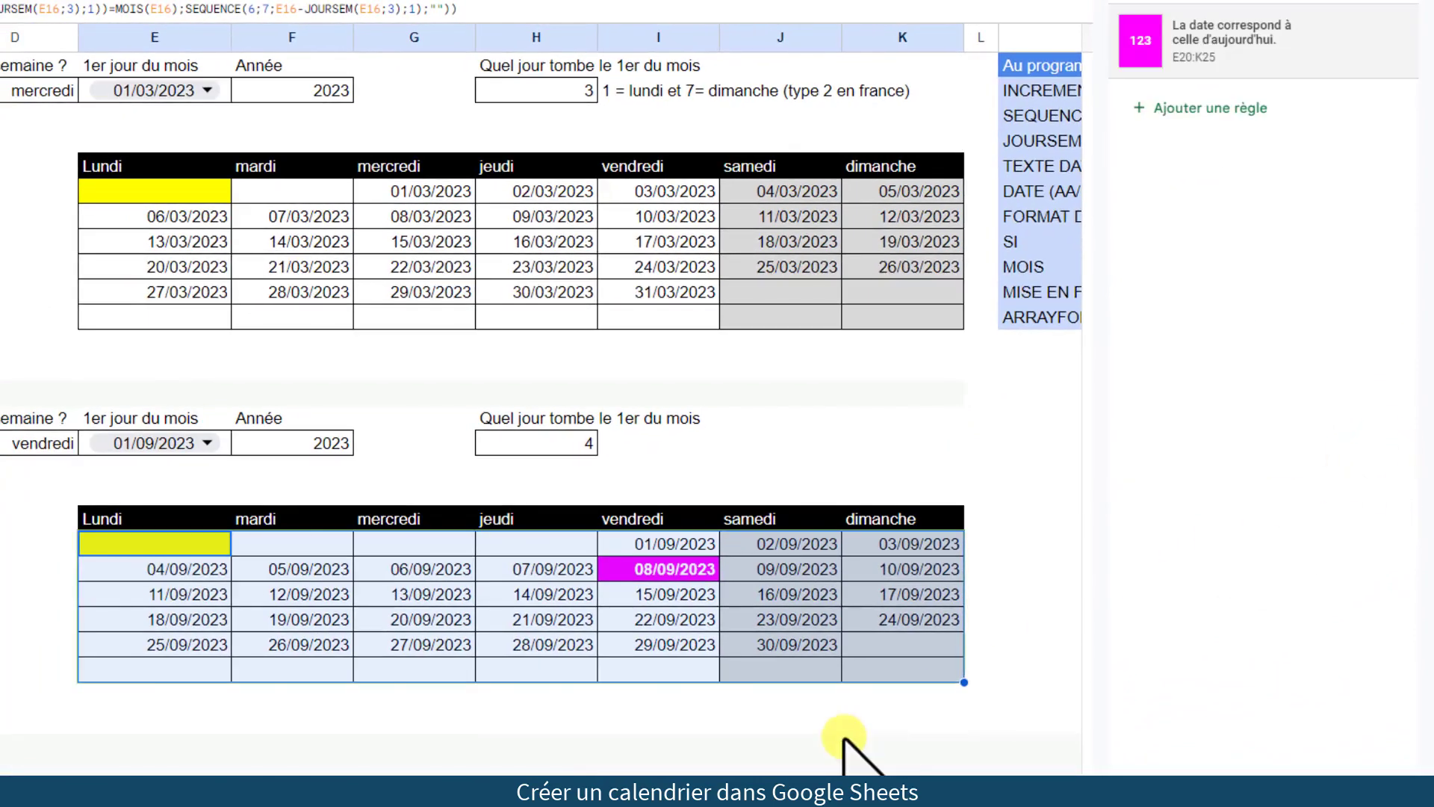
{"action": "left_click", "coordinate": [852, 725]}
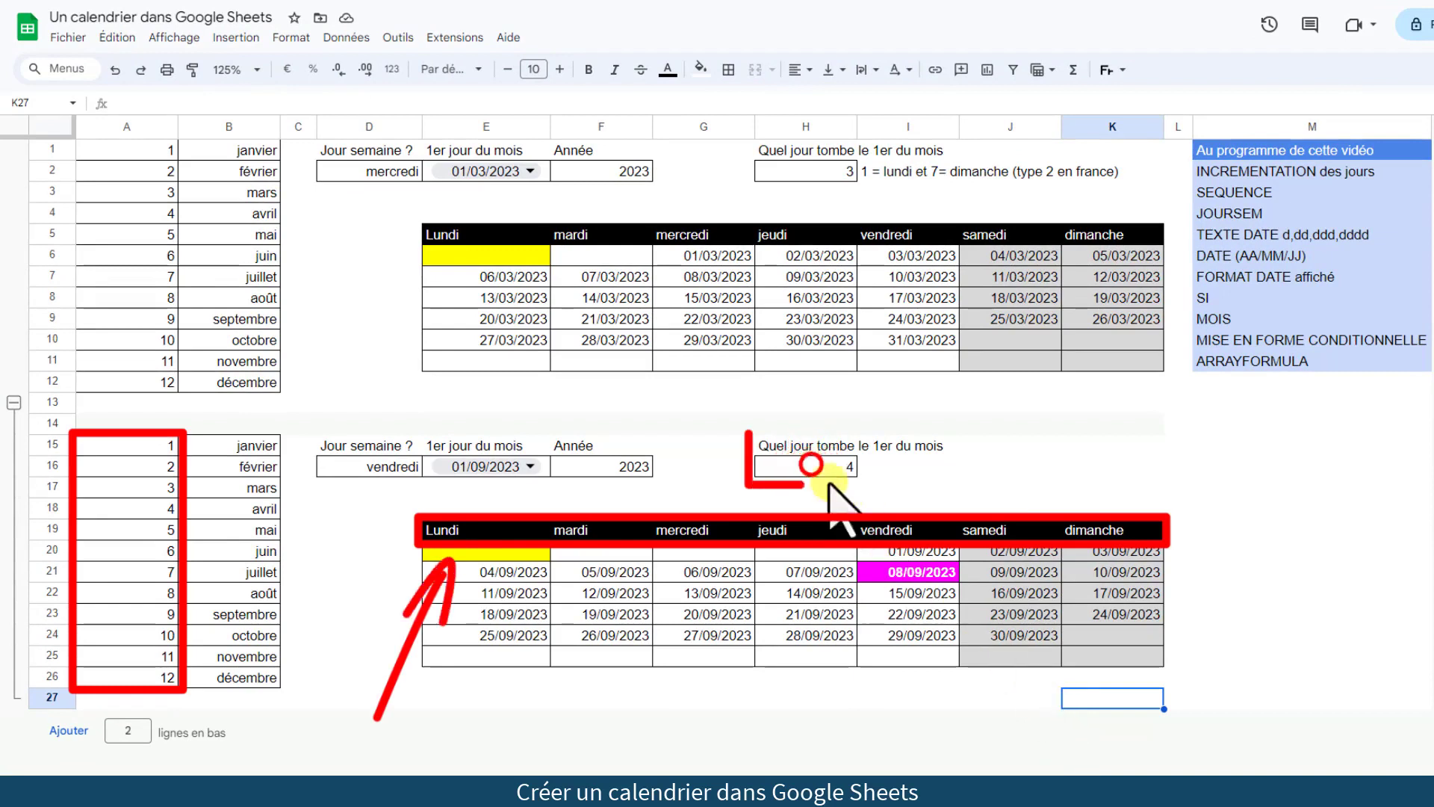
Review the JOURSEM formula in H16 that gives the weekday number of the 1st of the month.
{"action": "left_click", "coordinate": [811, 467]}
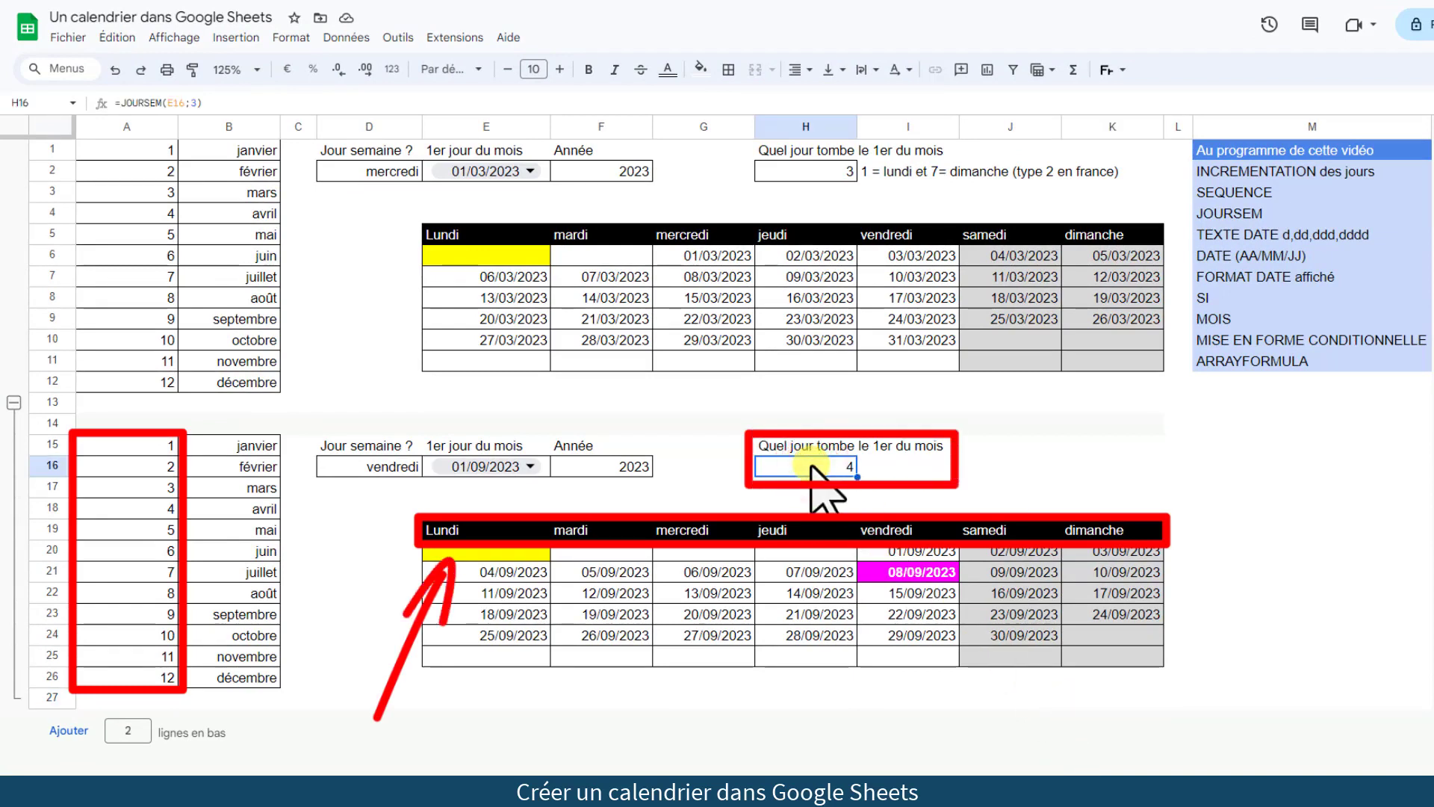